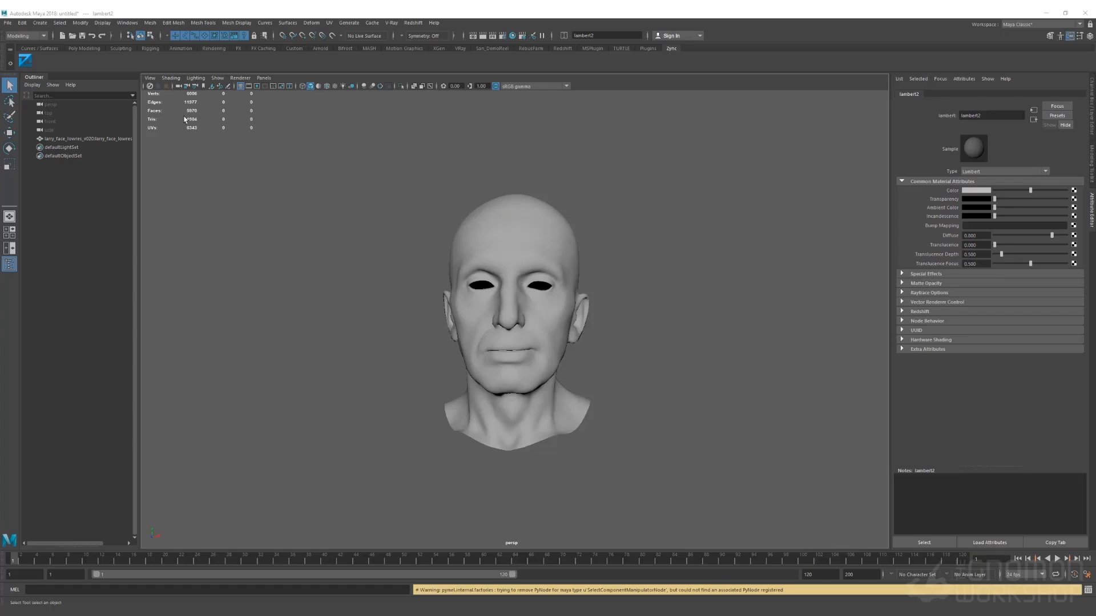
Load the Ornatrix plug-ins in the Plug-in Manager and set them to auto-load
left_click(127, 23)
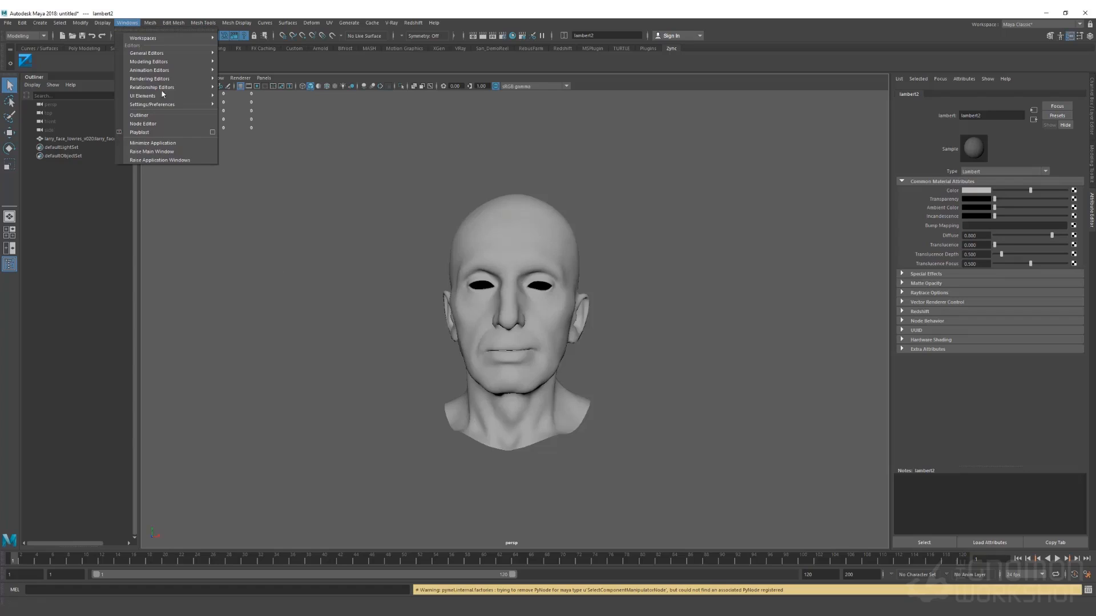
mouse_move(175, 104)
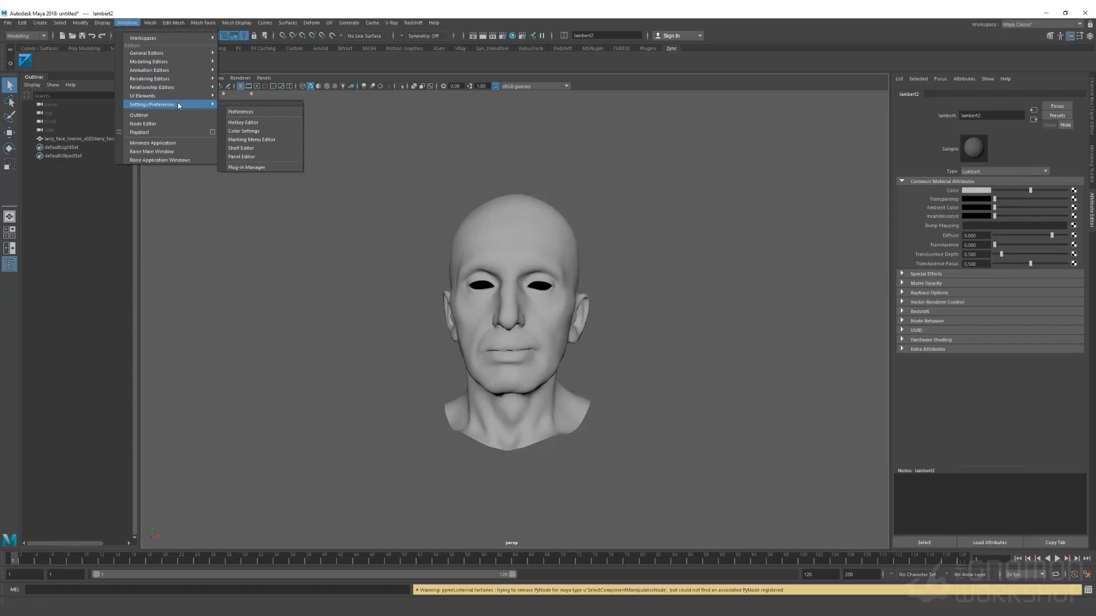
left_click(246, 167)
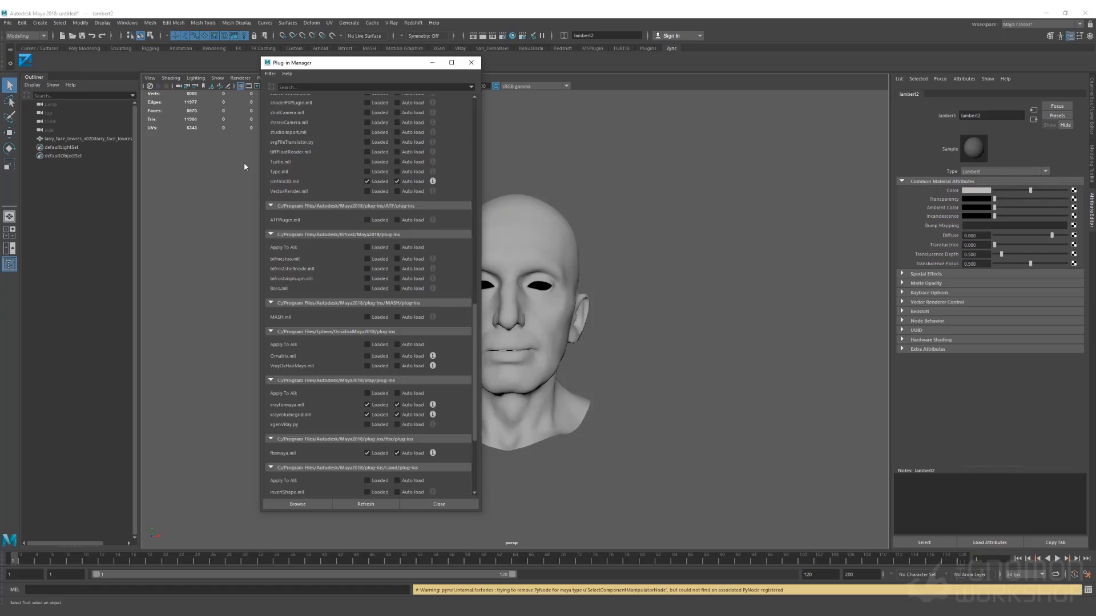
left_click(367, 345)
left_click(397, 345)
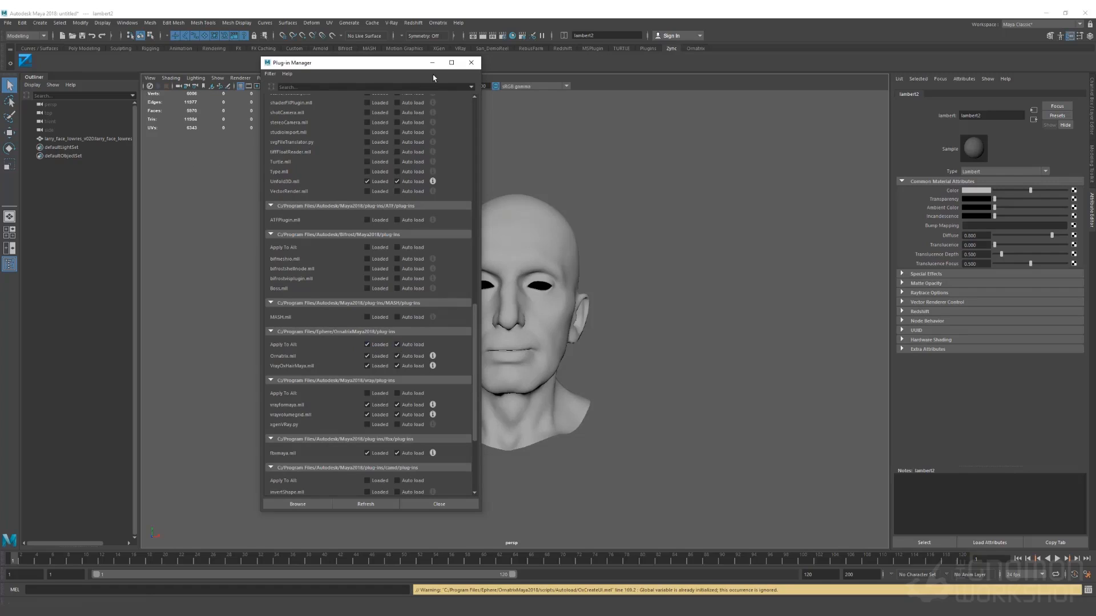
left_click(471, 64)
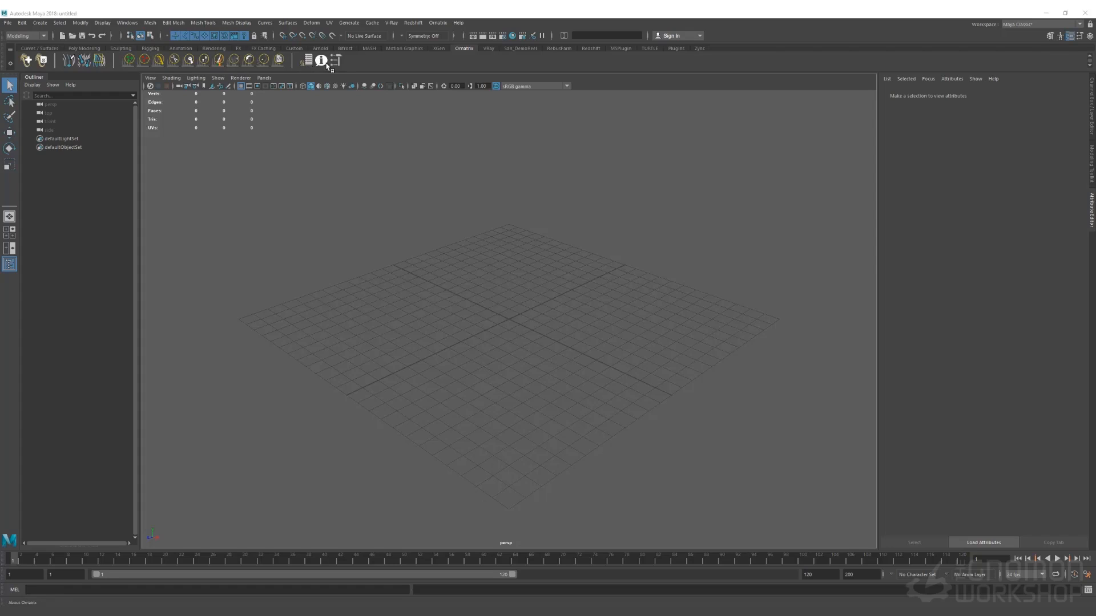
Tear off the Ornatrix menu into a floating panel placed right of the viewport
left_click(431, 24)
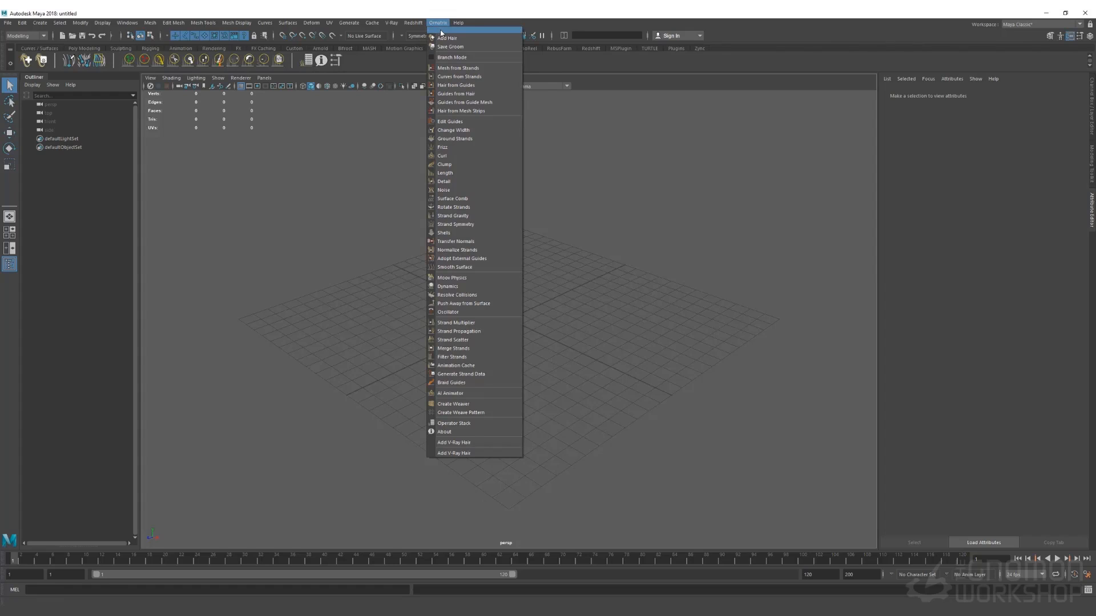
left_click(441, 30)
left_click_drag(503, 68, 772, 108)
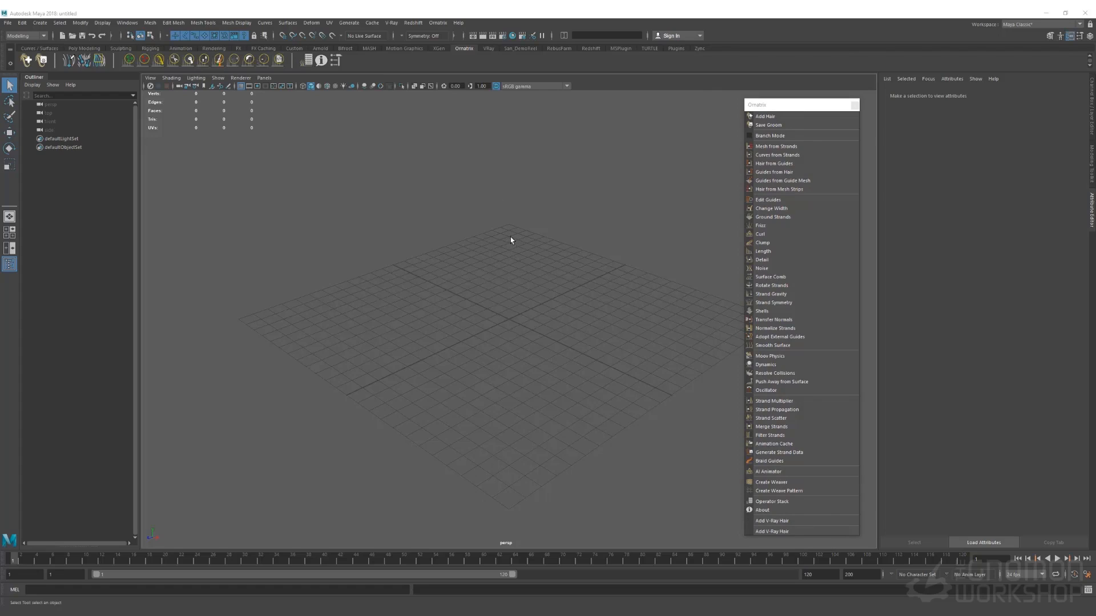
Create a polygon sphere at the origin and scale it up about four times
right_click(503, 219, "shift")
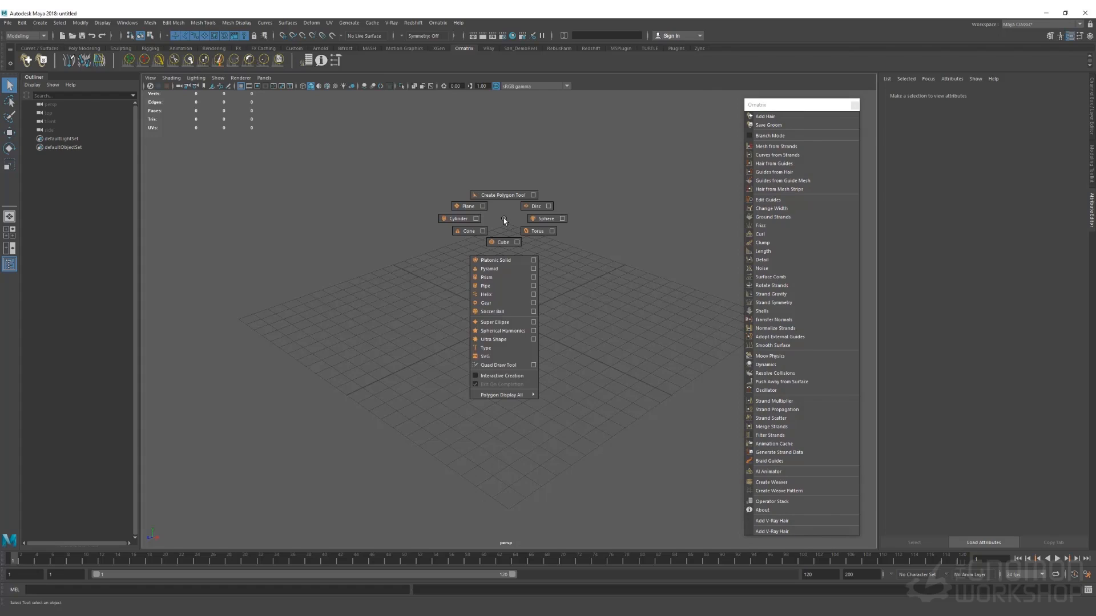
right_click_drag(540, 224, 543, 221, "shift")
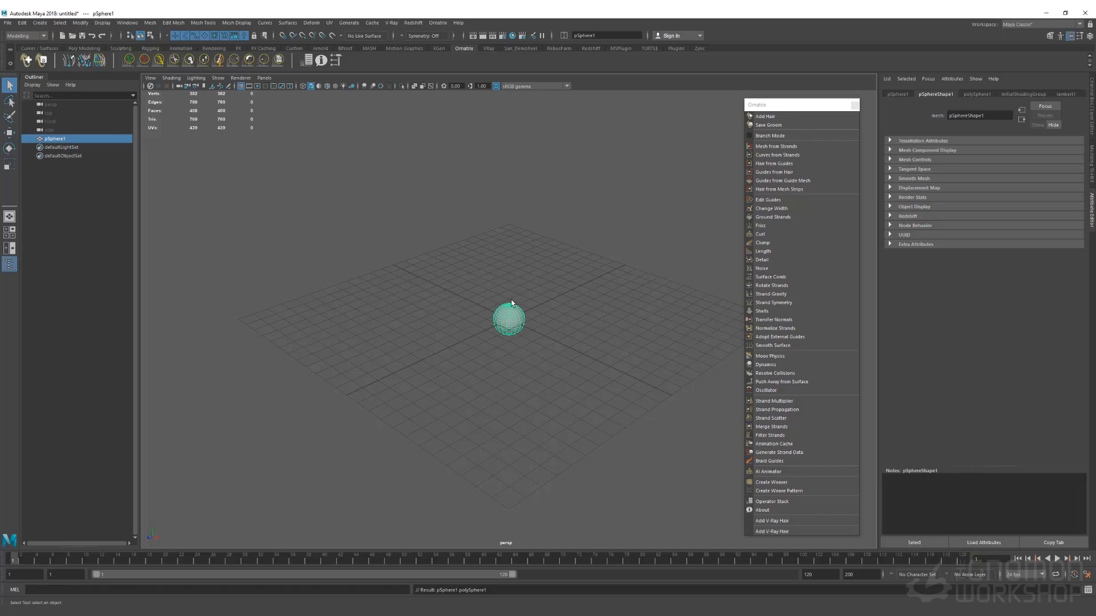
key("r")
left_click_drag(509, 319, 560, 309)
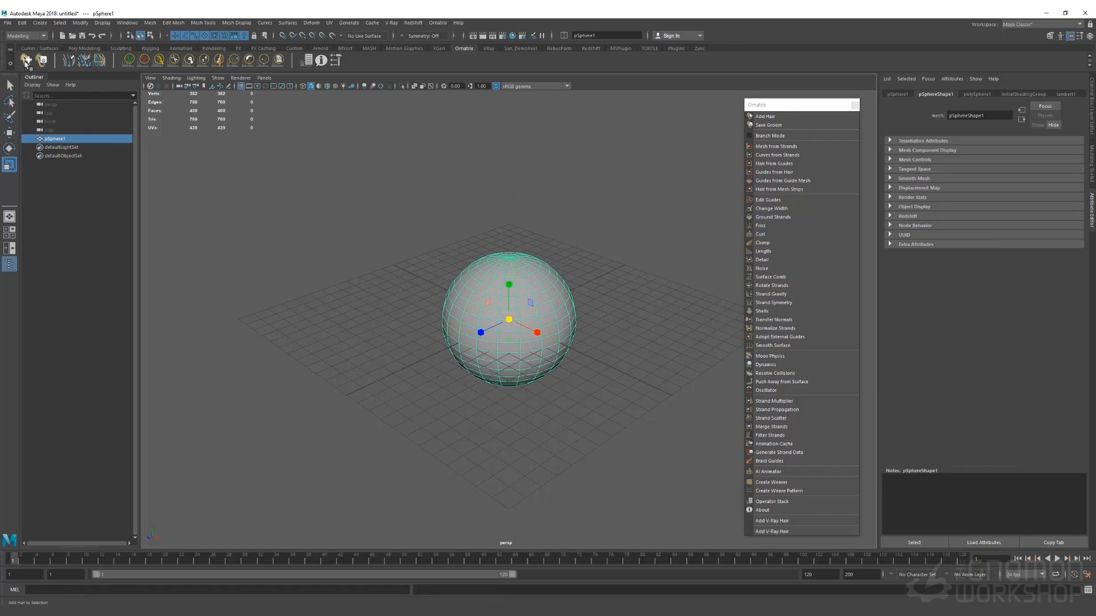
Add Ornatrix hair to the sphere using the Fur Ball groom preset
left_click(26, 61)
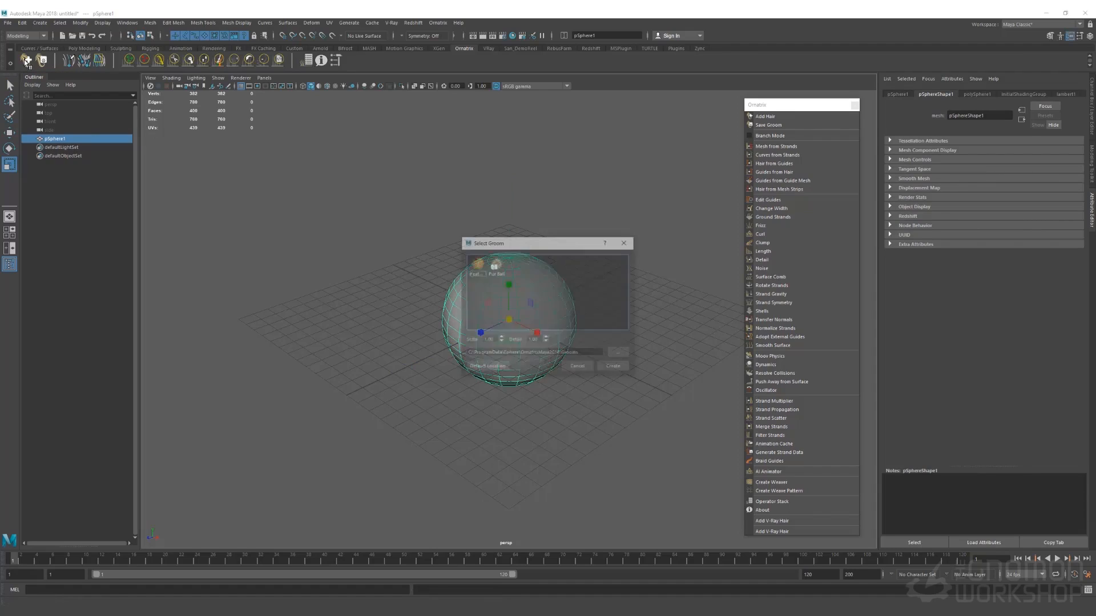
left_click(496, 265)
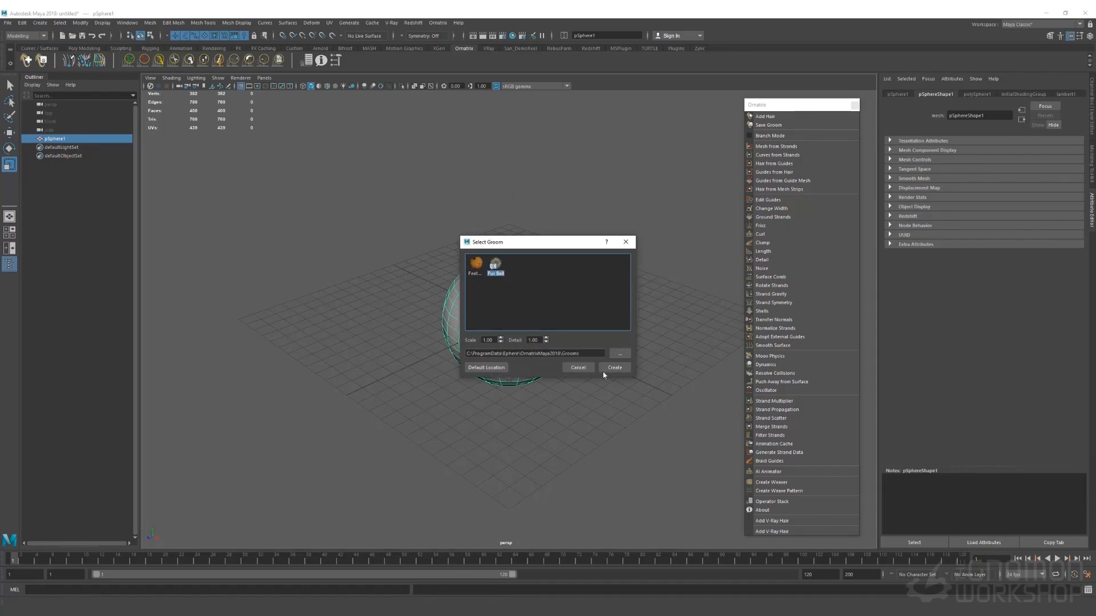
left_click(614, 367)
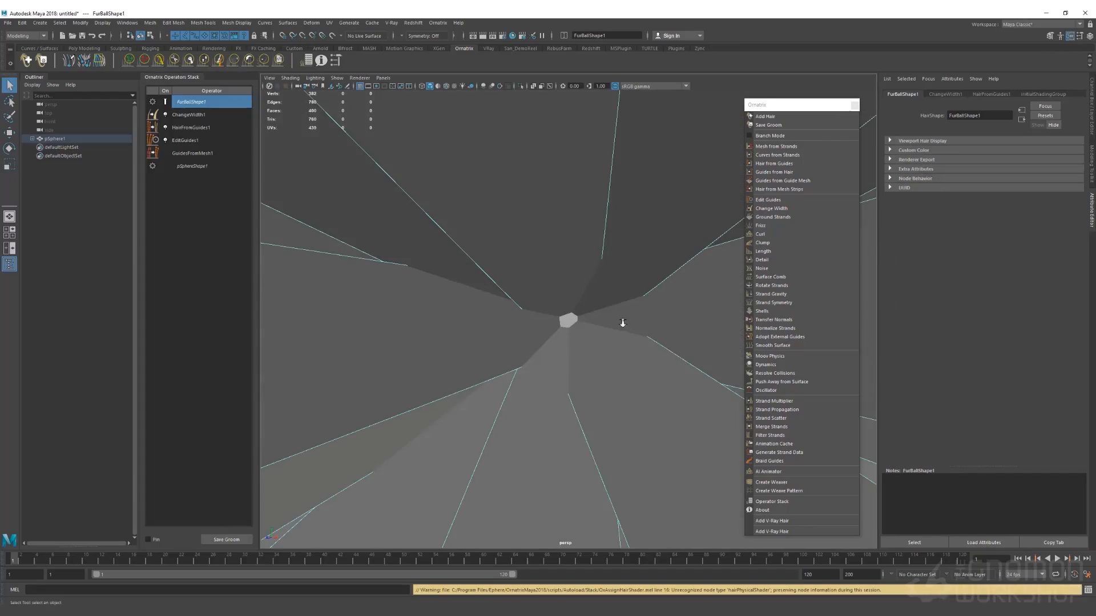
Dolly out to frame the whole fur ball and select GuidesFromMesh1 in the operator stack
right_click_drag(626, 327, 404, 215, "alt")
right_click_drag(622, 371, 491, 314, "alt")
middle_click_drag(520, 334, 478, 317, "alt")
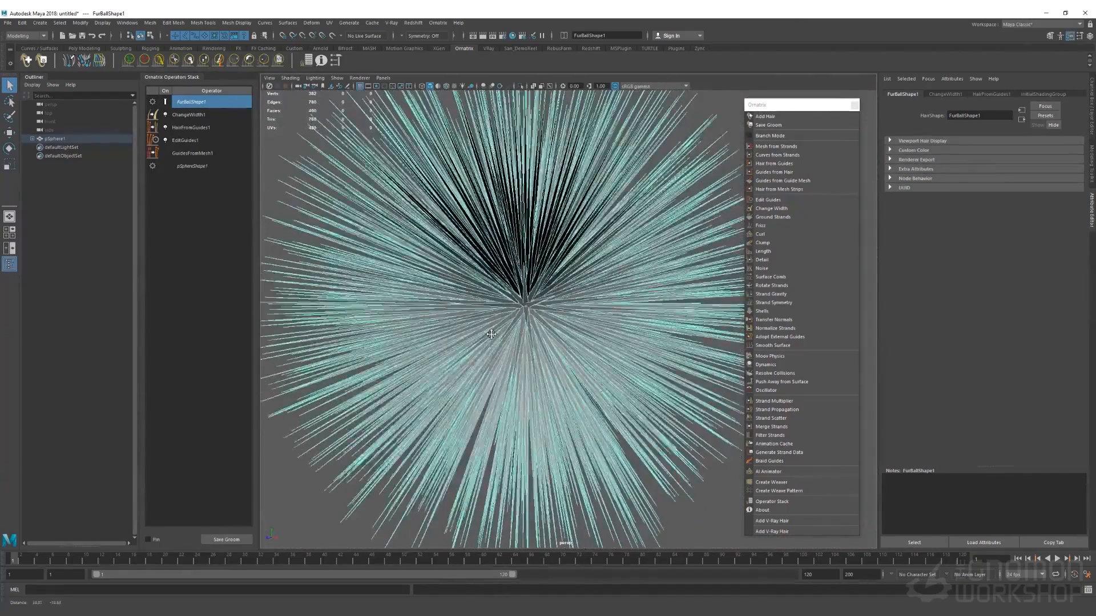
right_click_drag(645, 348, 596, 306, "alt")
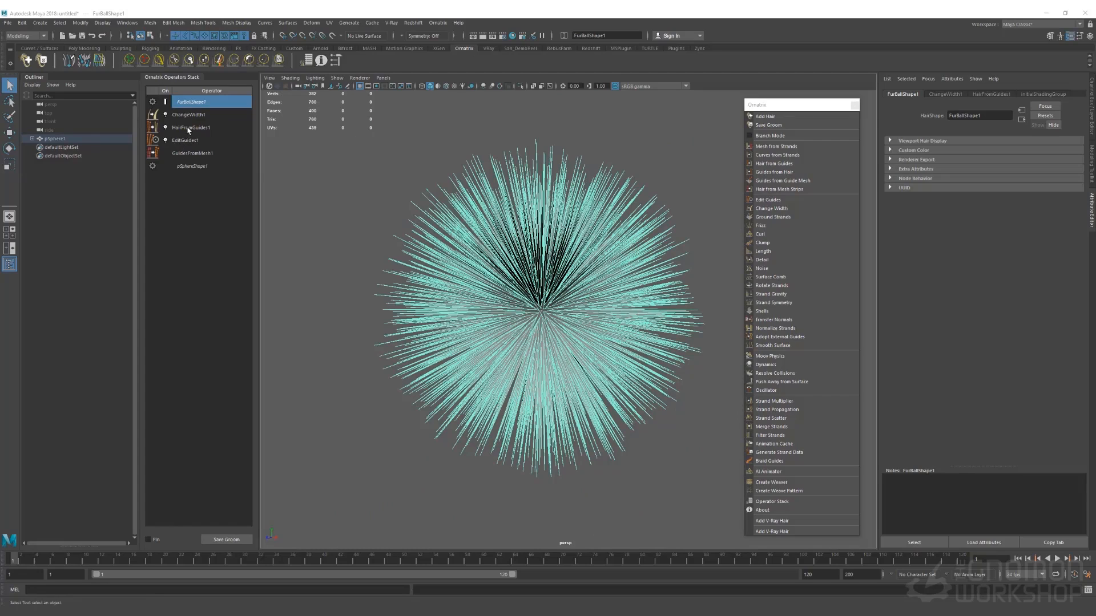
left_click_drag(188, 131, 190, 149)
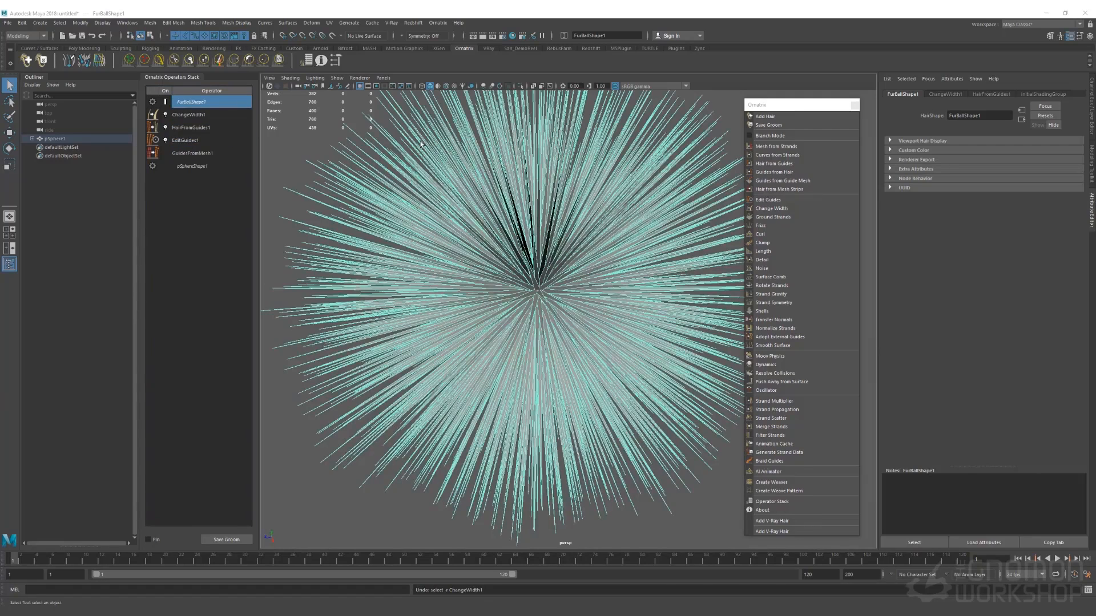
left_click(191, 156)
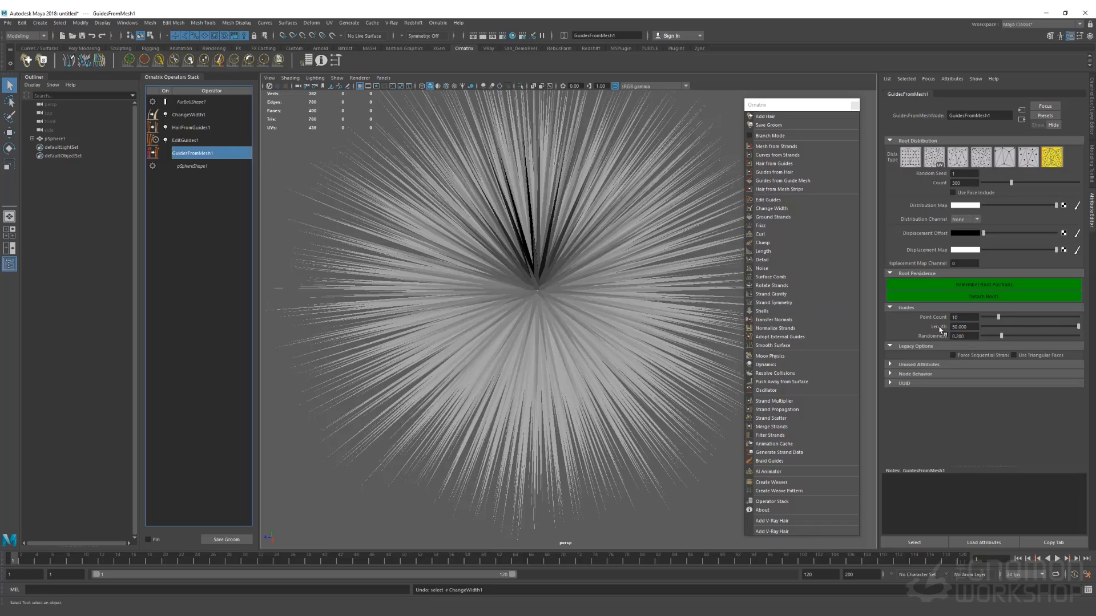
Set the guide length to 5.405 and reframe the hair ball in the viewport
left_click_drag(982, 330, 993, 328)
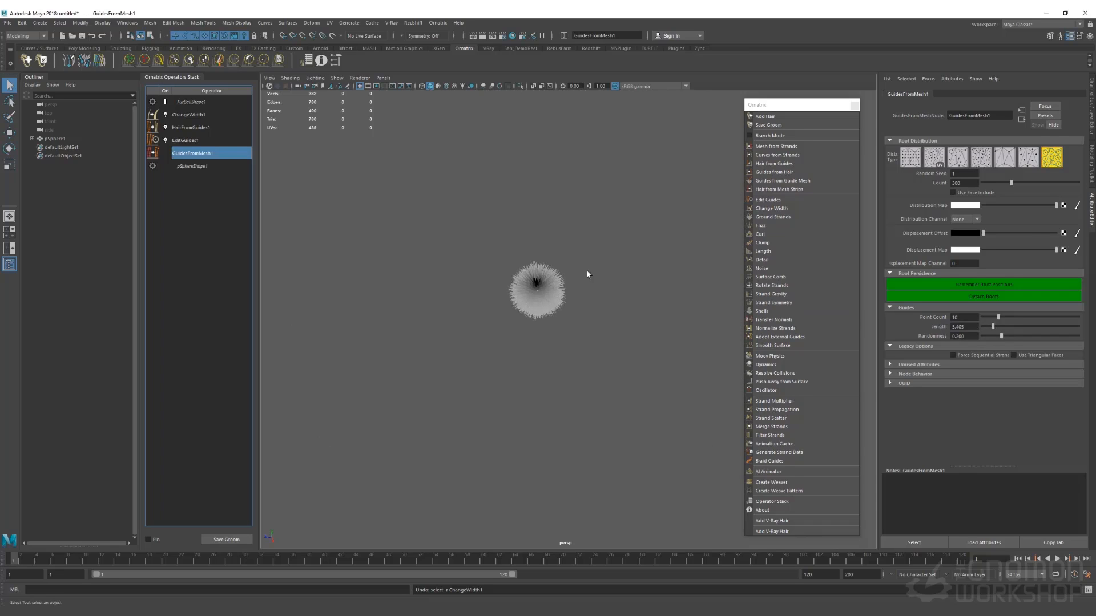
scroll(599, 334, "up", 5)
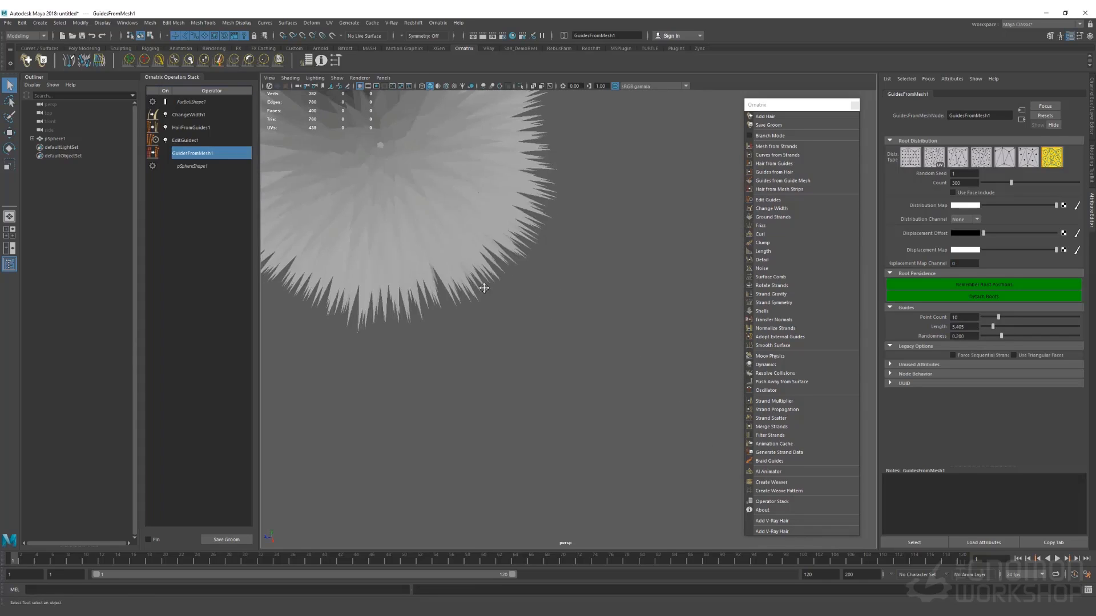
middle_click_drag(590, 391, 610, 422, "alt")
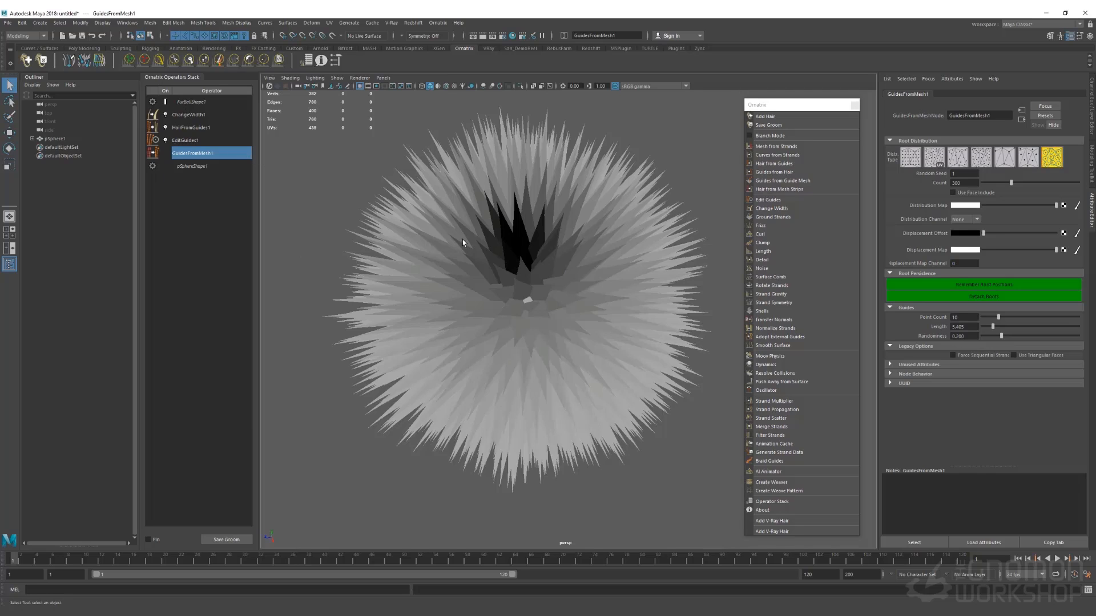
left_click_drag(538, 311, 515, 276, "alt")
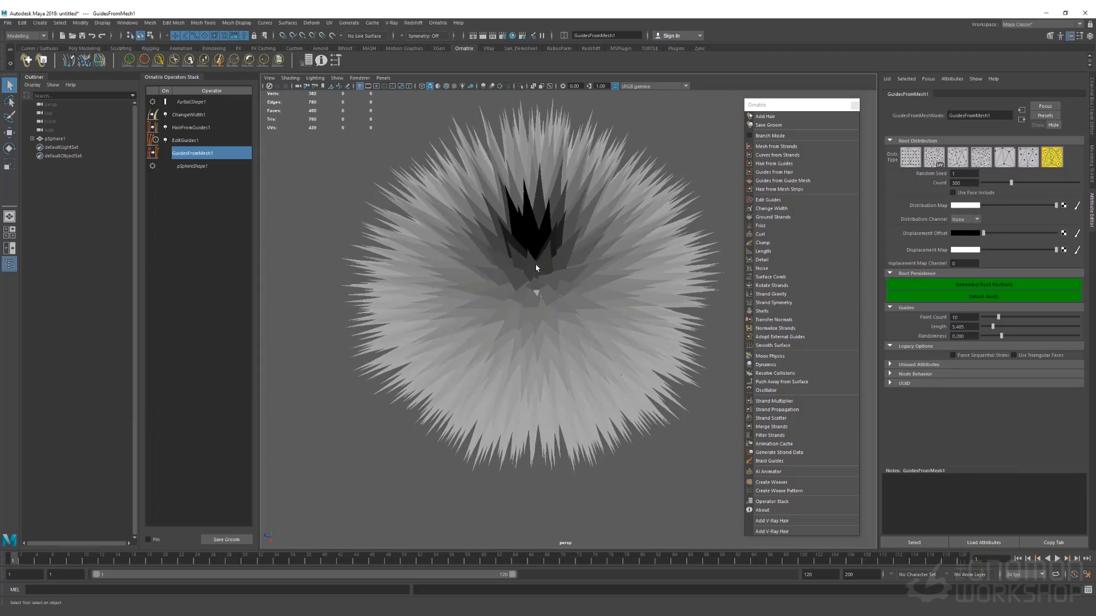
Set ChangeWidth1's width to 0.135 and lower its width ramp to taper the strands
left_click(185, 116)
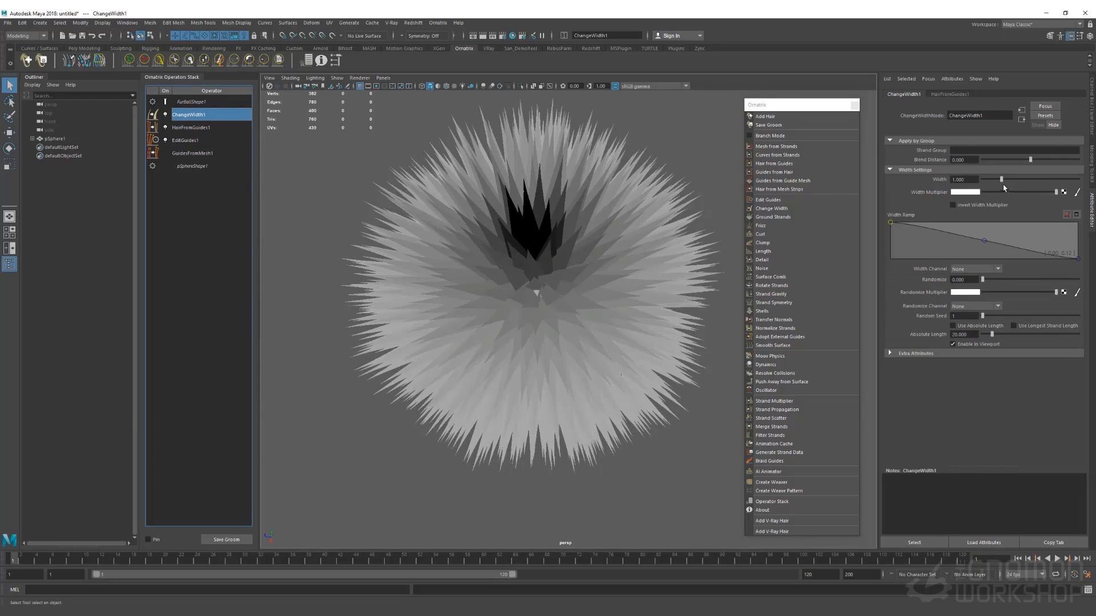
left_click_drag(1000, 180, 985, 181)
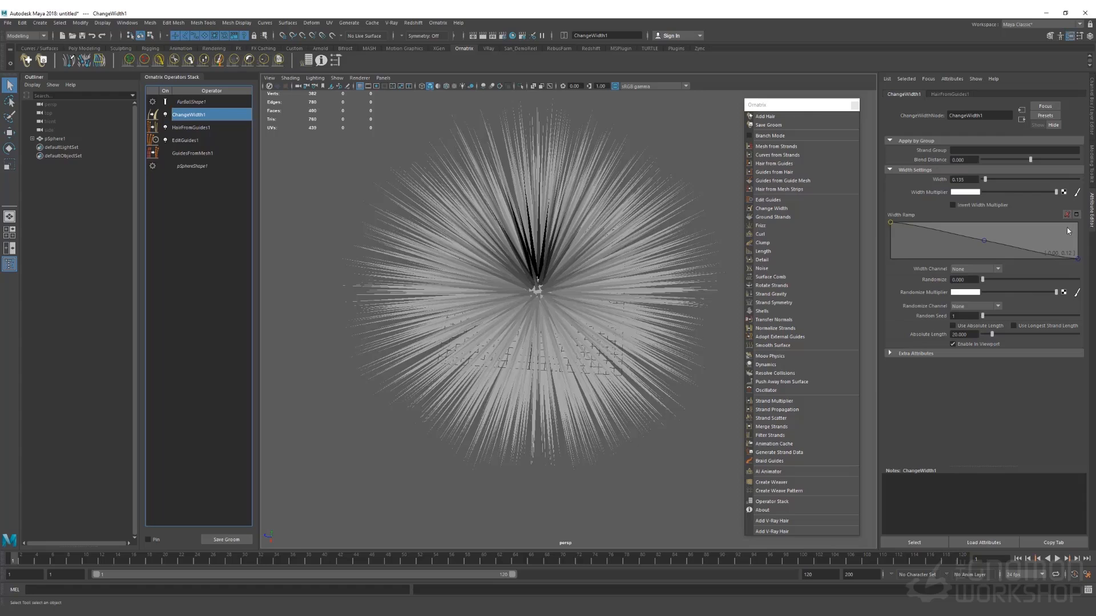
left_click_drag(889, 225, 873, 260)
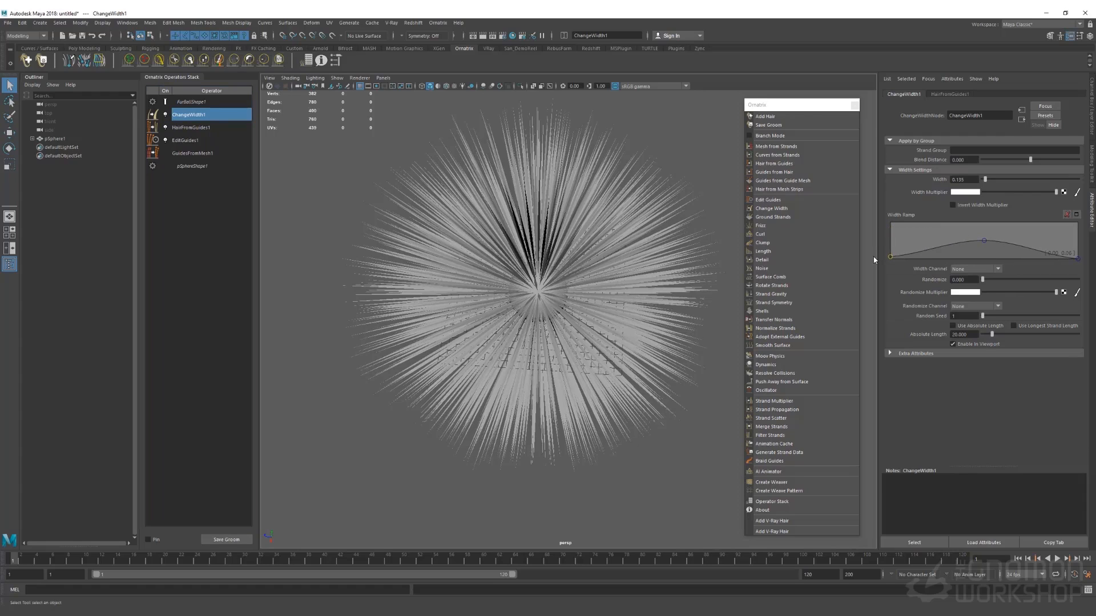
left_click_drag(987, 246, 989, 258)
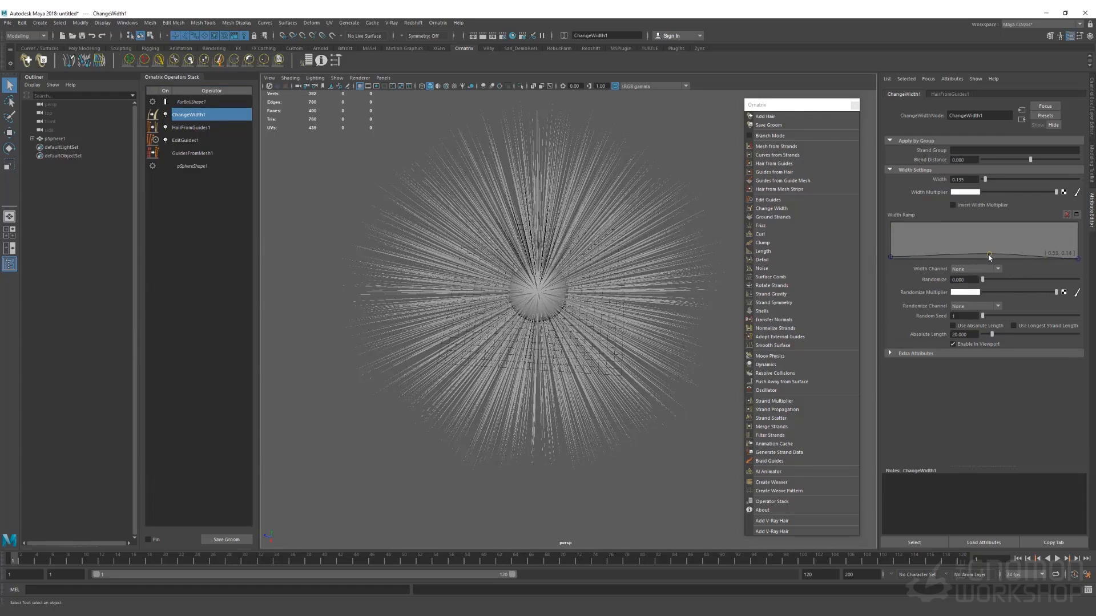
left_click(918, 254)
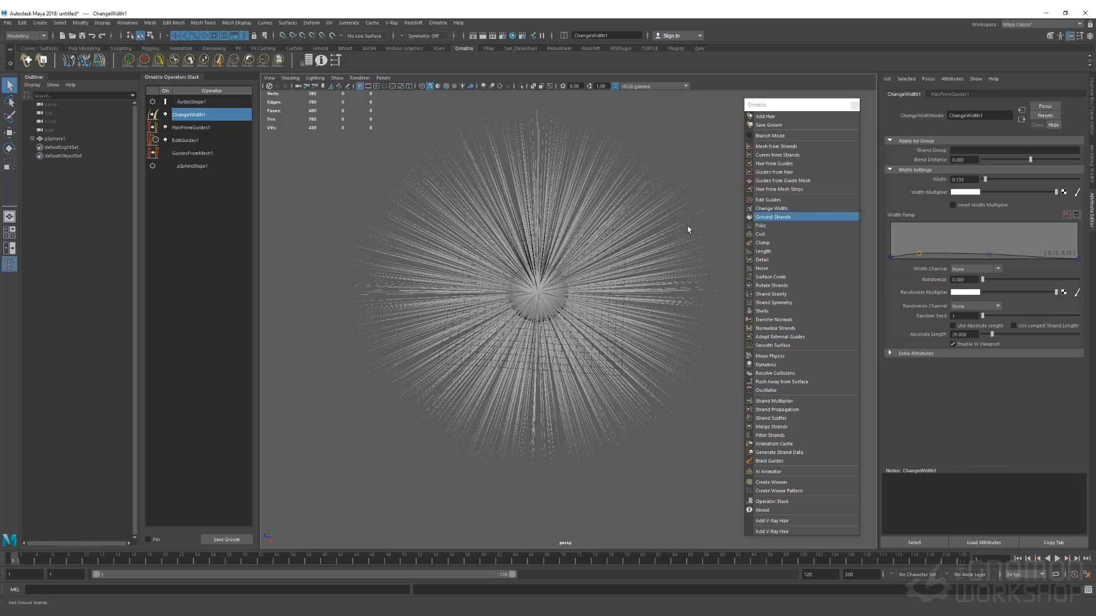
Move the camera close to the hair ball and reselect GuidesFromMesh1
right_click_drag(550, 227, 660, 343, "alt")
left_click_drag(578, 278, 568, 263, "alt")
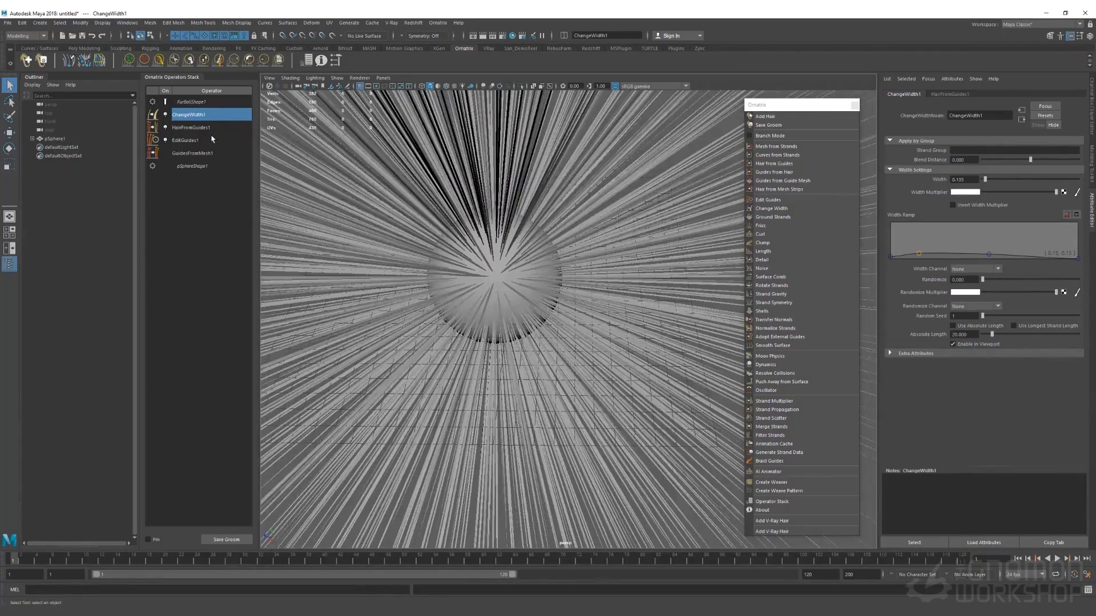
left_click(190, 154)
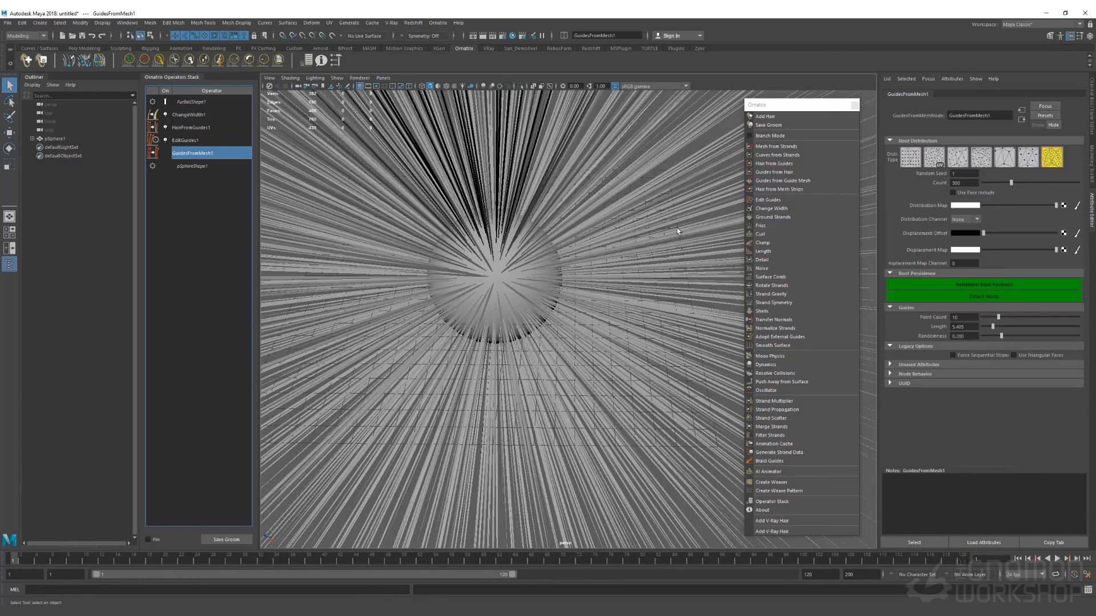
Cut the guide length from 2.703 down to 0.901, settling on 1.351
left_click(989, 328)
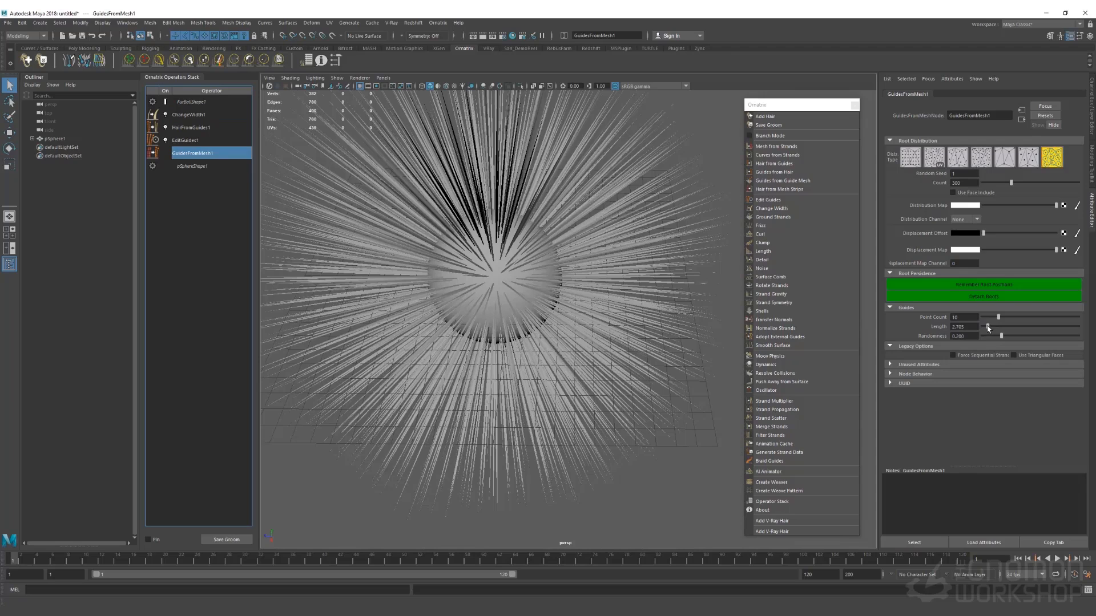
left_click_drag(987, 328, 984, 329)
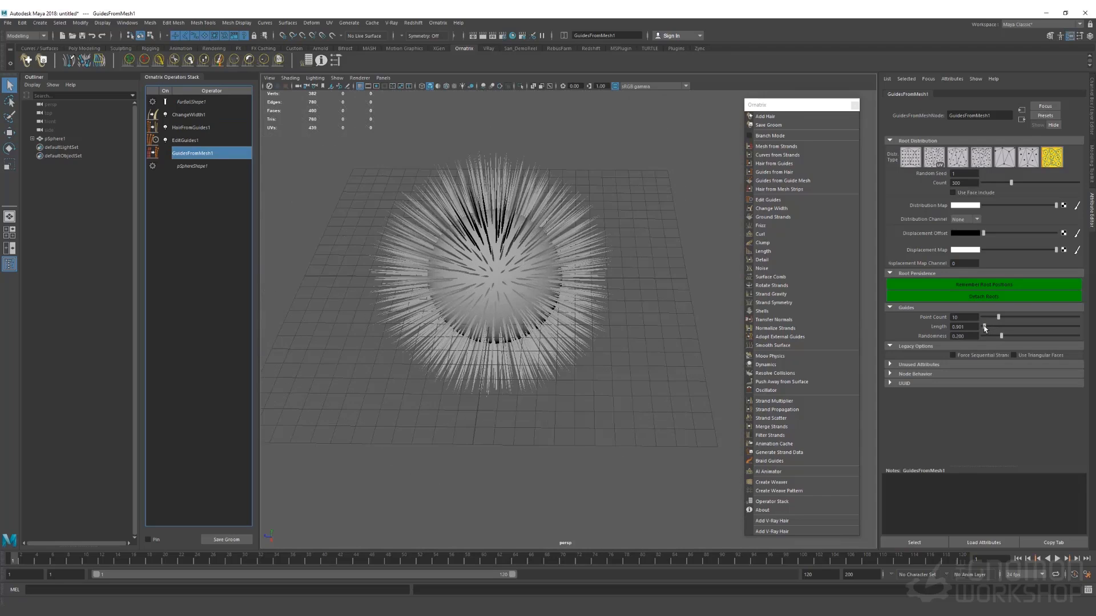
left_click_drag(984, 328, 985, 327)
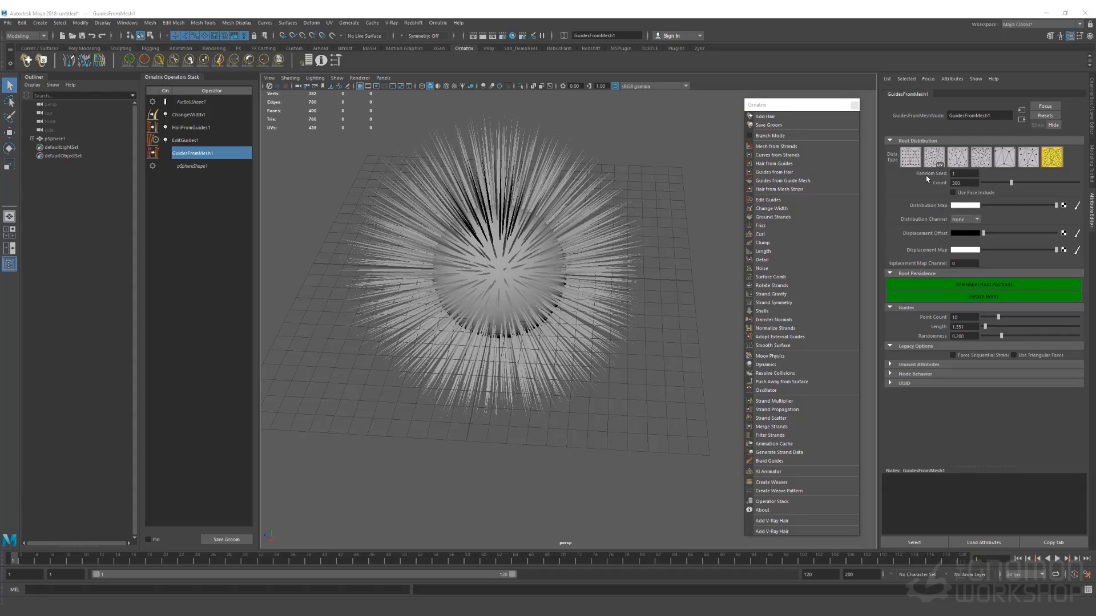
Try Uniform and Random Area root distributions, settling on Random Face
left_click(981, 157)
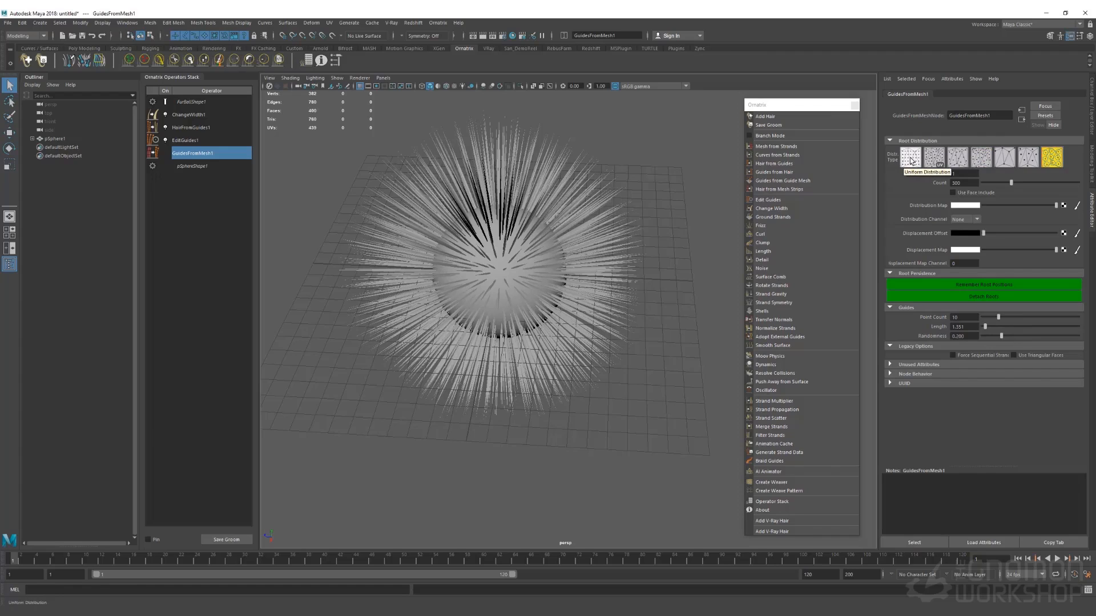
left_click(911, 160)
left_click(960, 160)
left_click(981, 159)
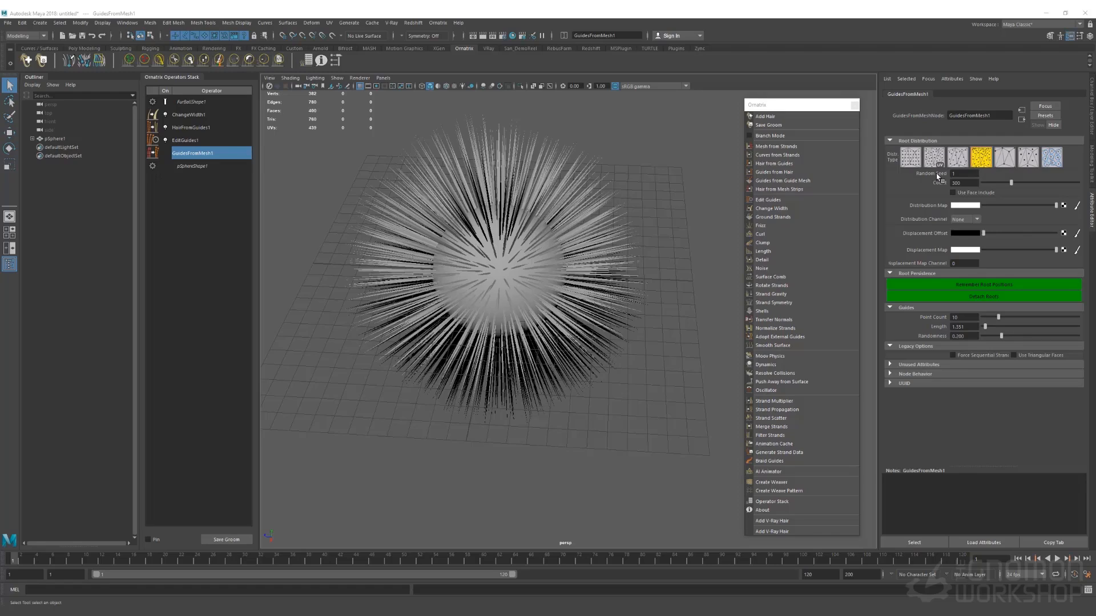
Inspect the editable guides on the sphere, then return to GuidesFromMesh1
left_click(183, 140)
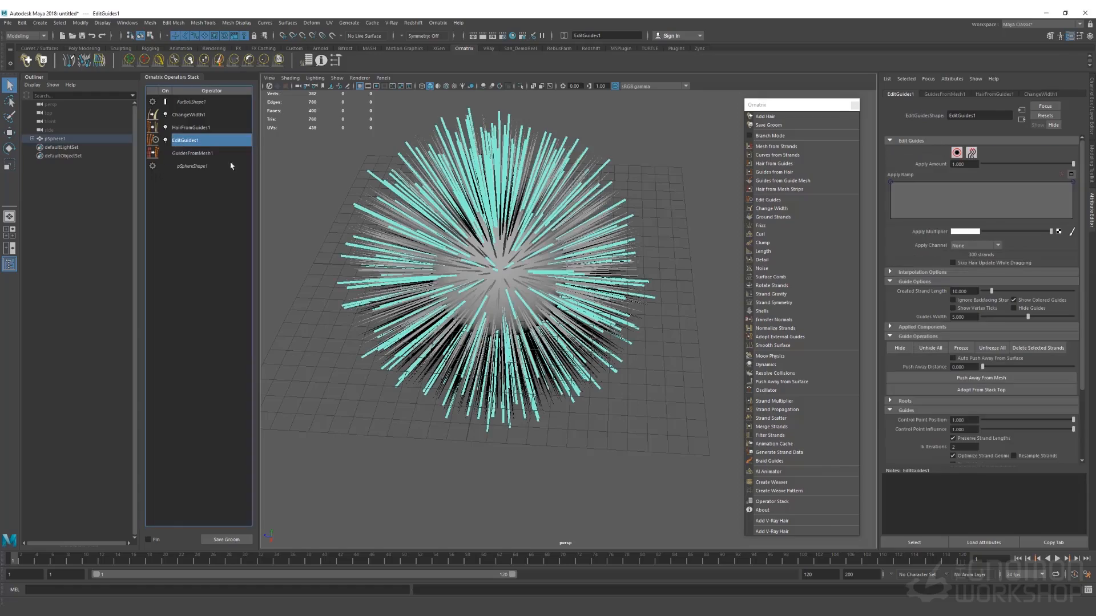
left_click_drag(480, 318, 289, 247, "alt")
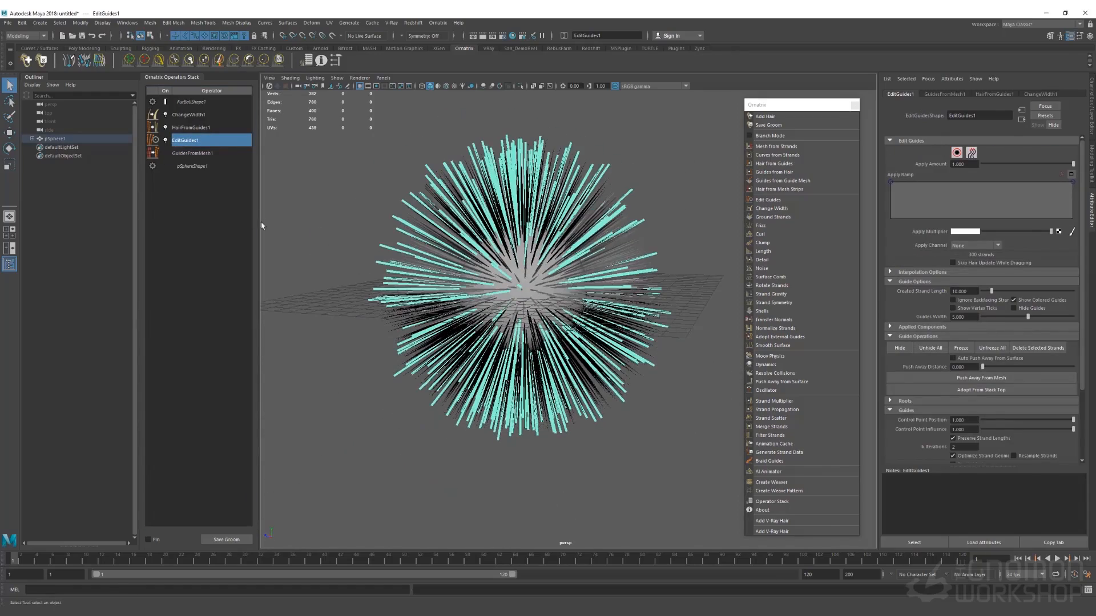
left_click(202, 154)
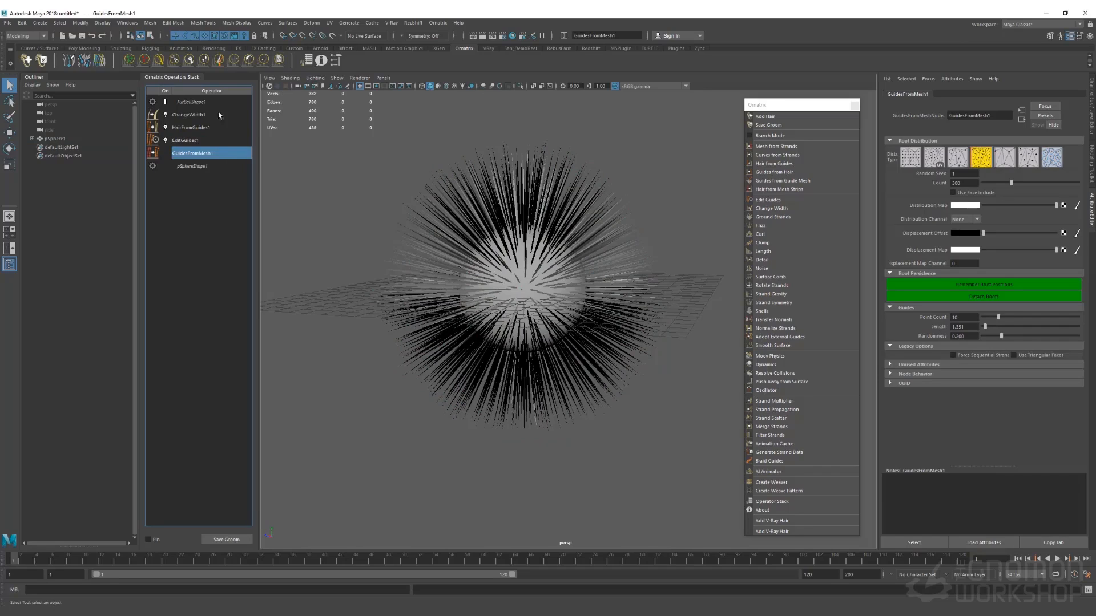
Set the guide count to 20 and inspect the sparser guides in EditGuides1
left_click(970, 183)
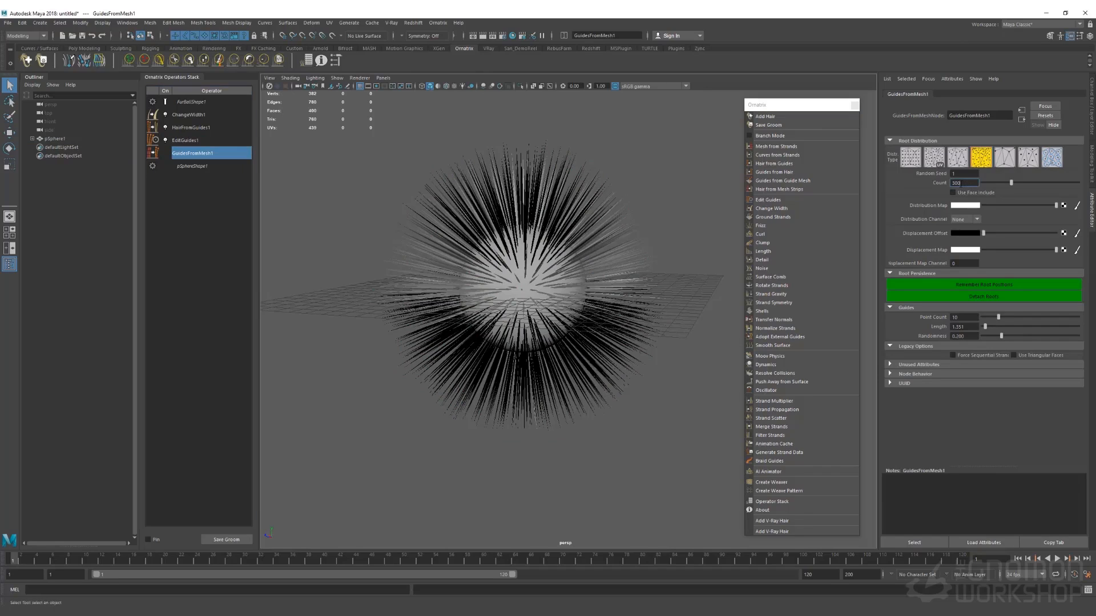
type("20")
key("Return")
left_click(186, 139)
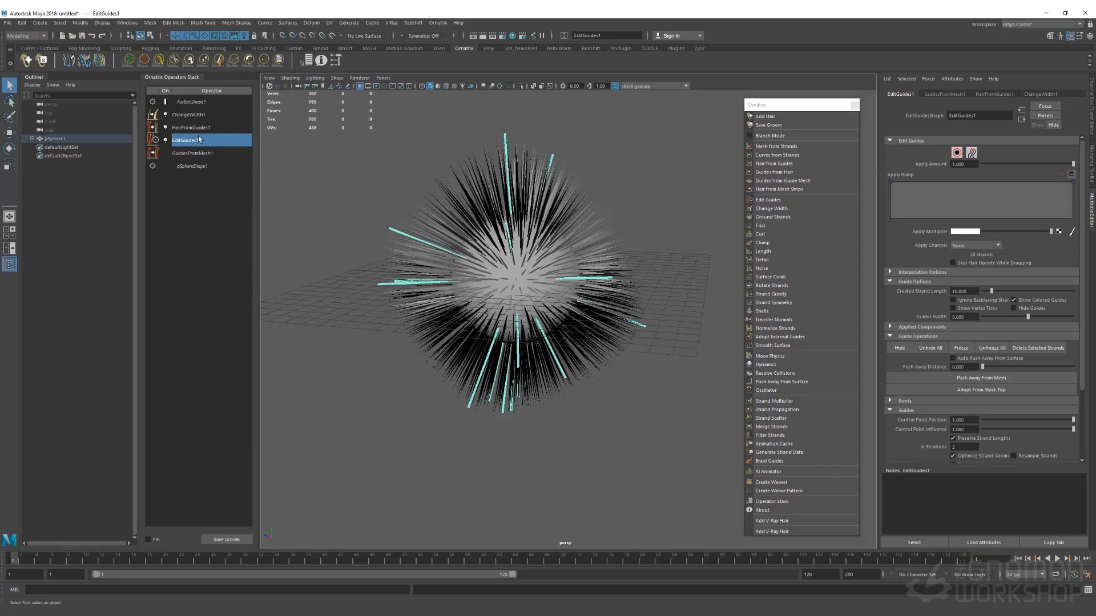
mouse_move(563, 186)
left_mouse_down("alt")
mouse_move(557, 212)
mouse_move(570, 166)
mouse_move(596, 151)
mouse_move(571, 193)
left_mouse_up("alt")
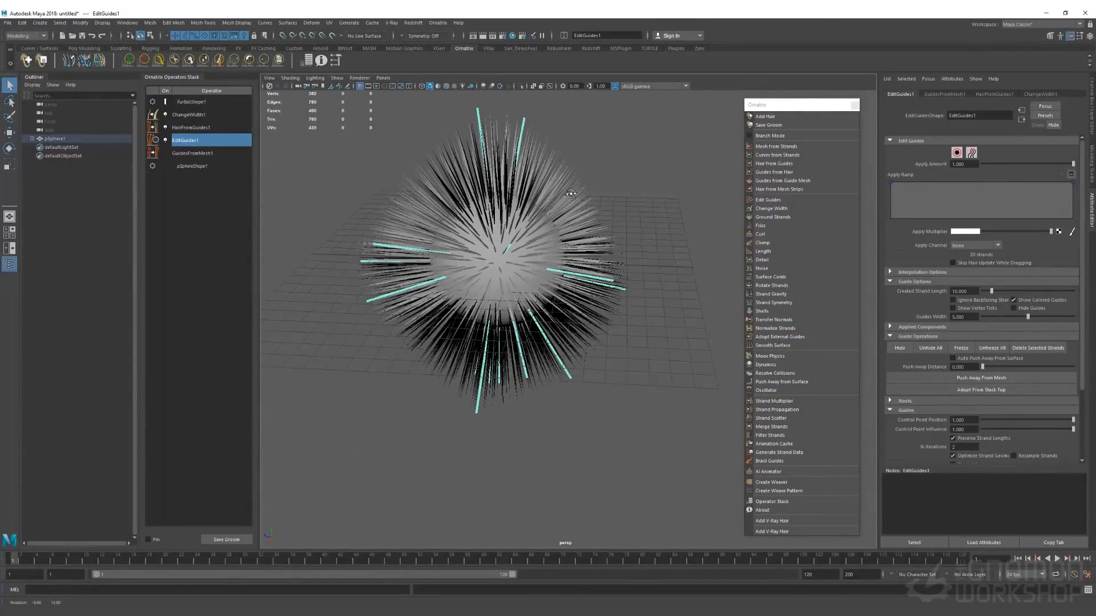
left_click(210, 154)
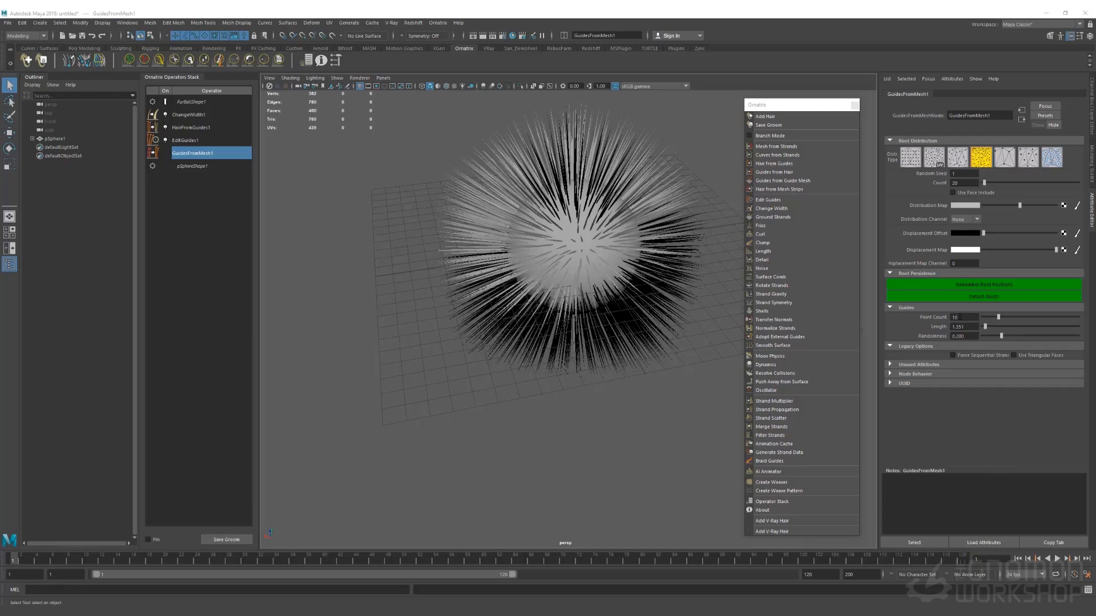
Lengthen the guides to 1.503 and show the 20 guides in EditGuides1
mouse_move(984, 327)
left_mouse_down()
mouse_move(1022, 327)
mouse_move(984, 323)
left_mouse_up()
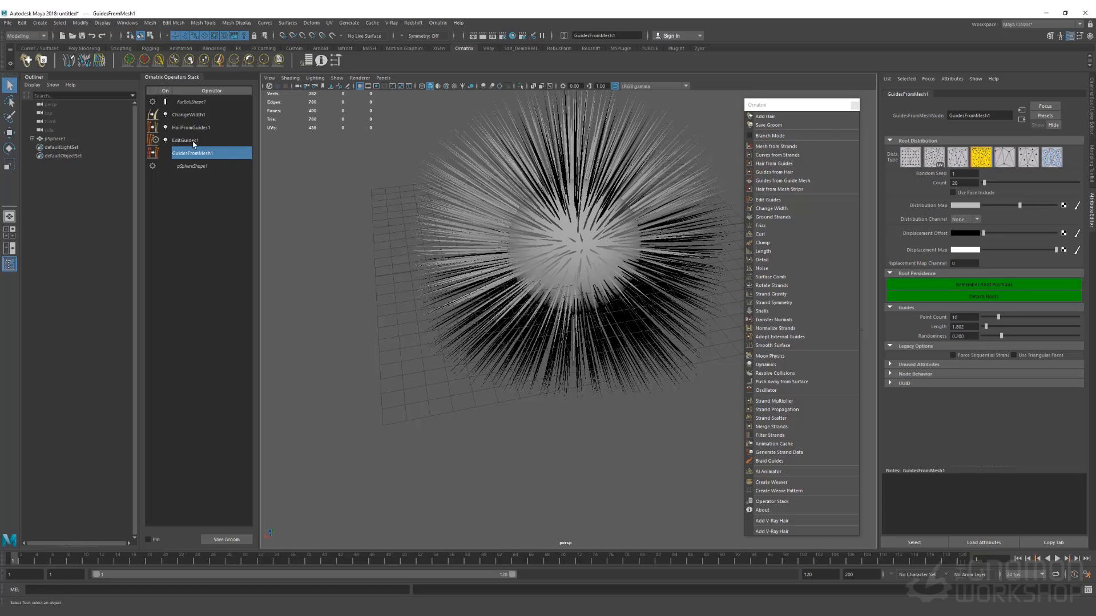
left_click(194, 143)
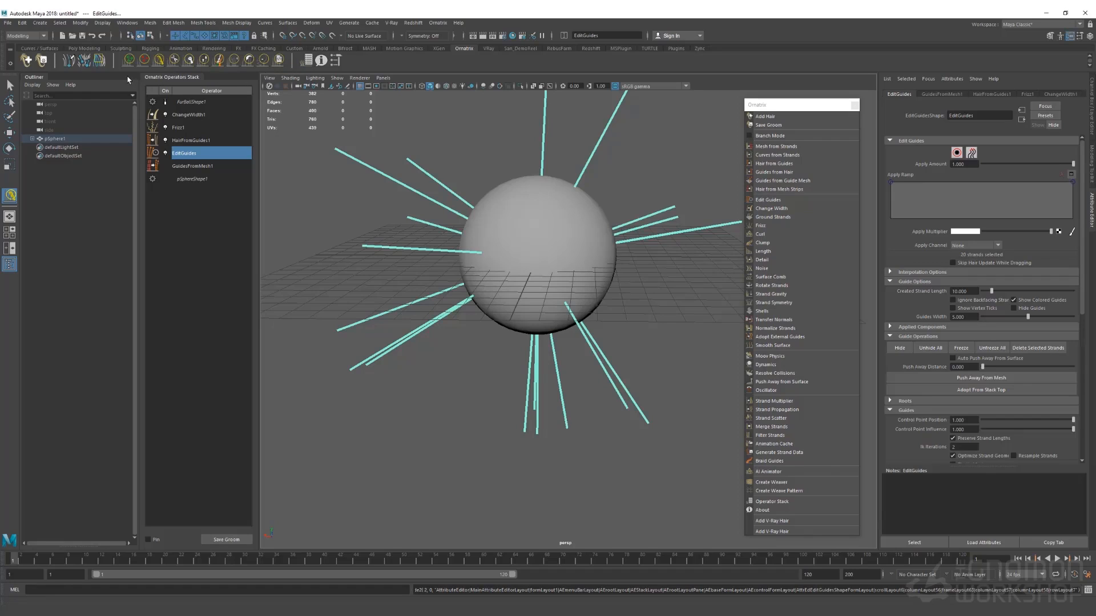
Set the Create Brush to size about 73, lower strength, and 2 roots per stroke with spacing
left_click(129, 60)
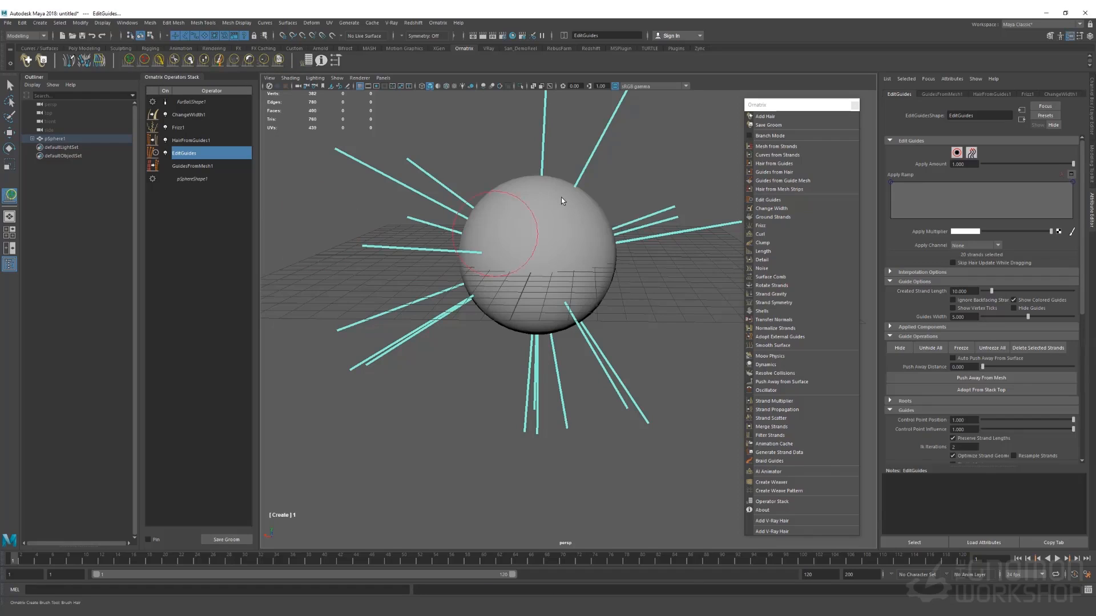
left_click(537, 265)
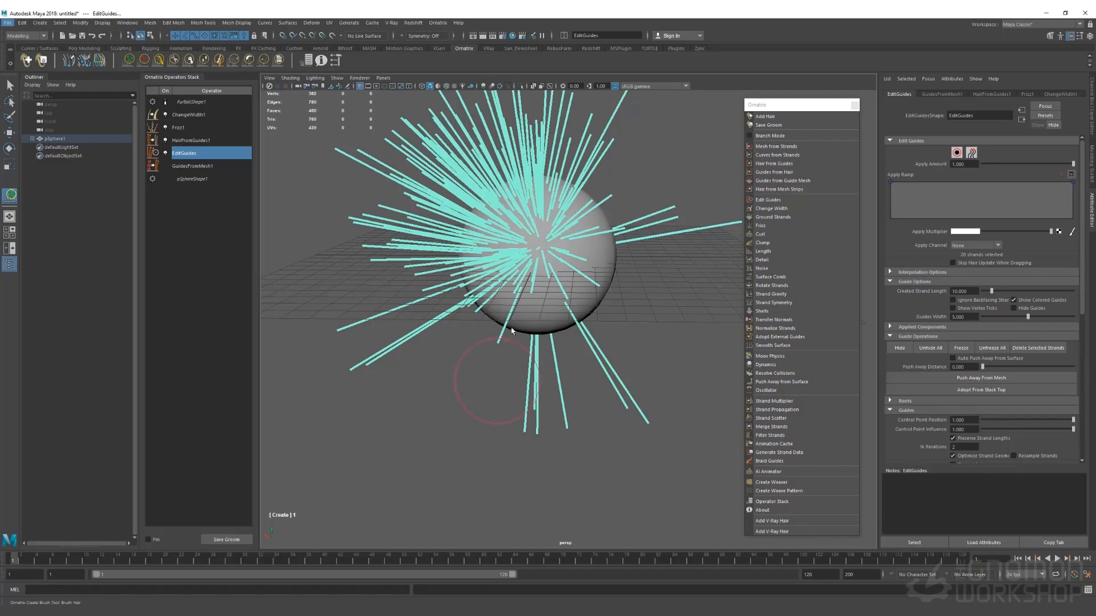
key("ctrl+z")
left_click(336, 60)
left_click_drag(1095, 207, 783, 147)
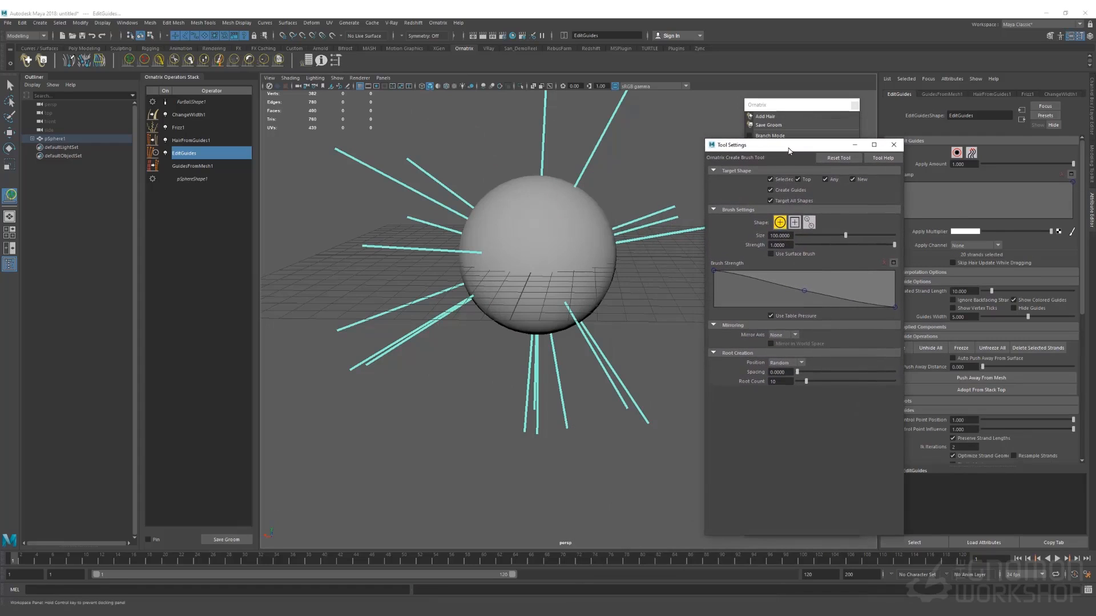
left_click_drag(845, 235, 832, 236)
left_click(833, 245)
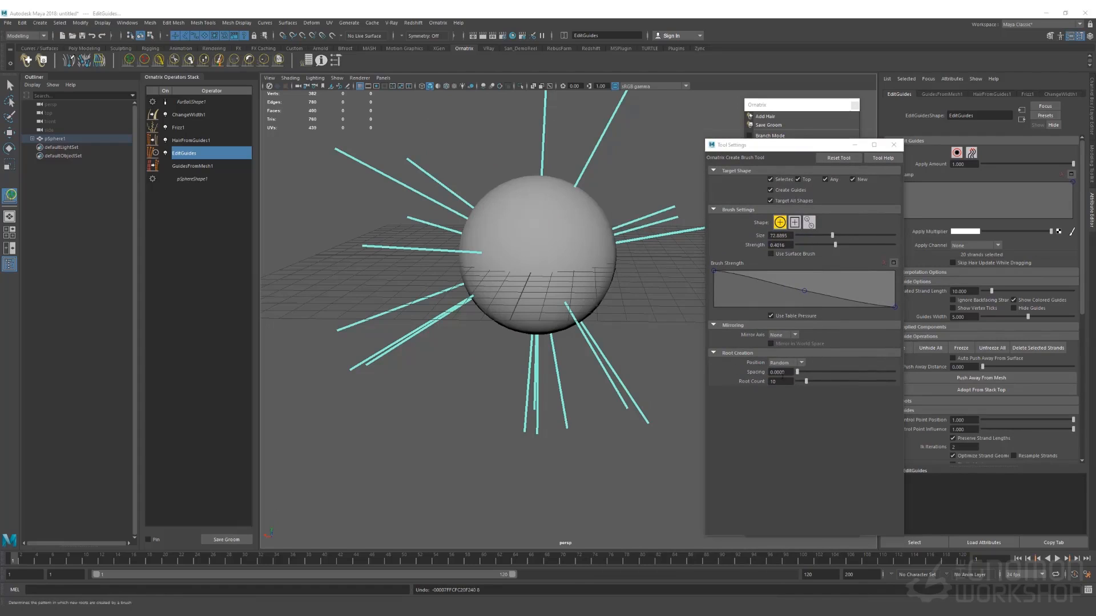
left_click(784, 382)
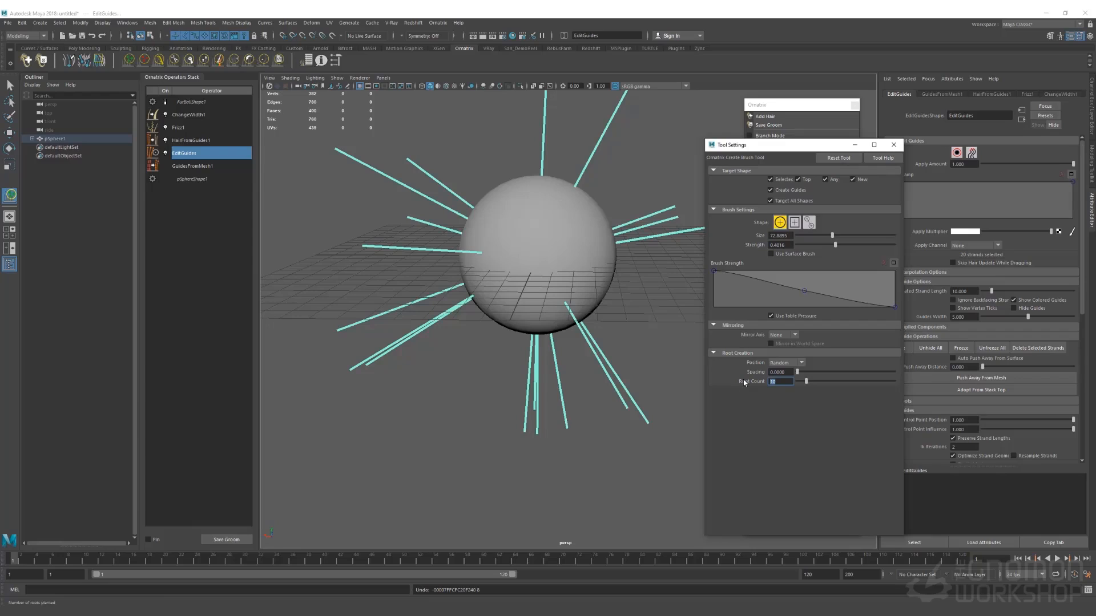
left_click_drag(798, 373, 798, 372)
Plant new guide roots on the sphere's top, front and bare lower areas
left_click(544, 243)
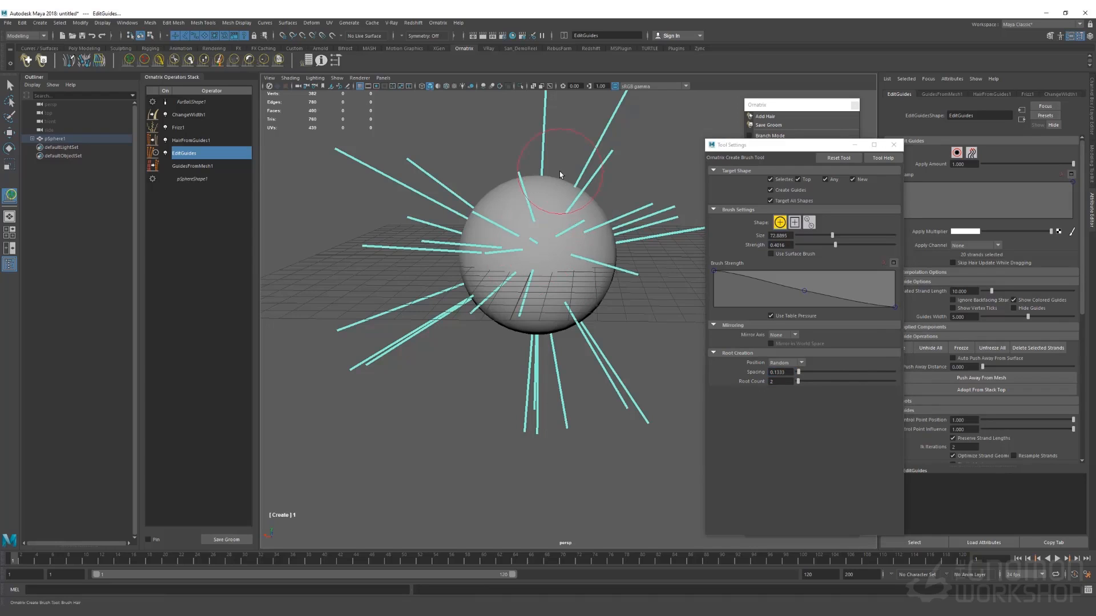
left_click_drag(559, 171, 559, 241, "alt")
left_click(559, 242)
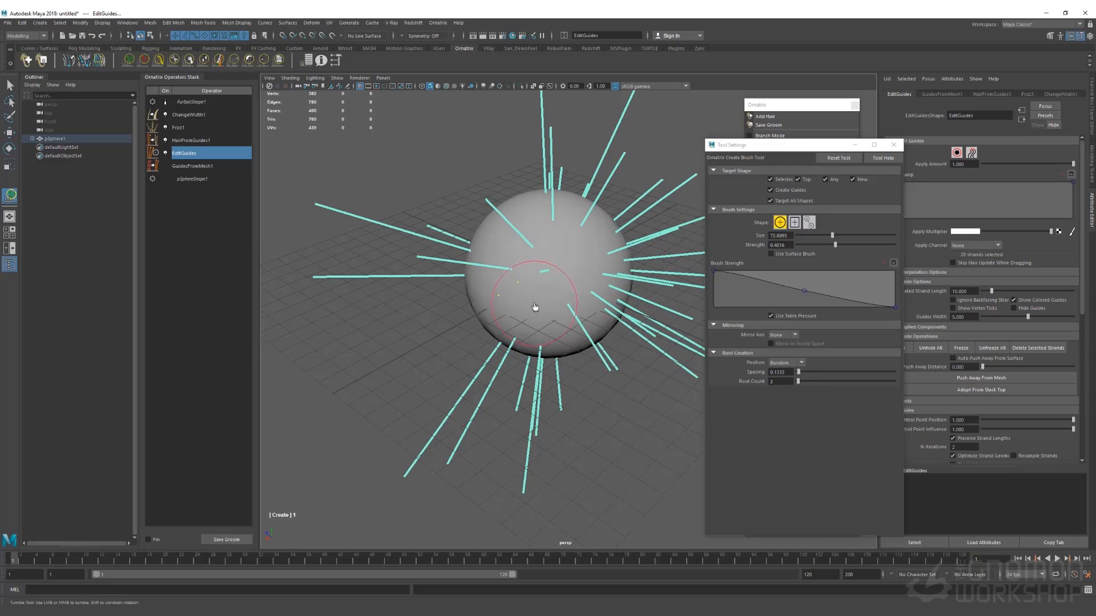
mouse_move(550, 319)
left_mouse_down("alt")
mouse_move(553, 253)
mouse_move(568, 262)
mouse_move(560, 307)
left_mouse_up("alt")
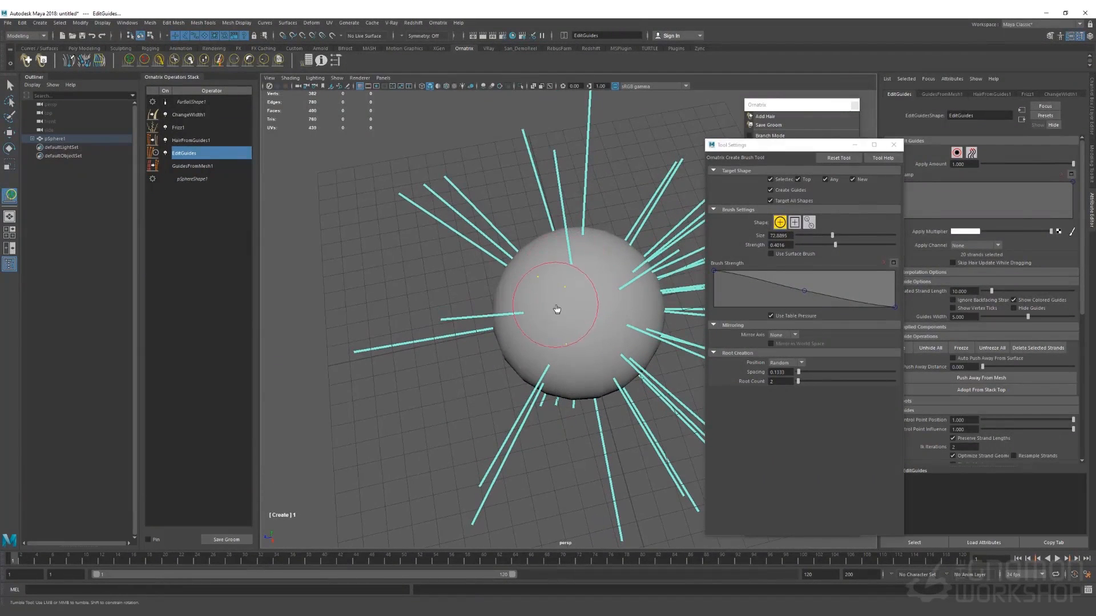
key("ctrl+z")
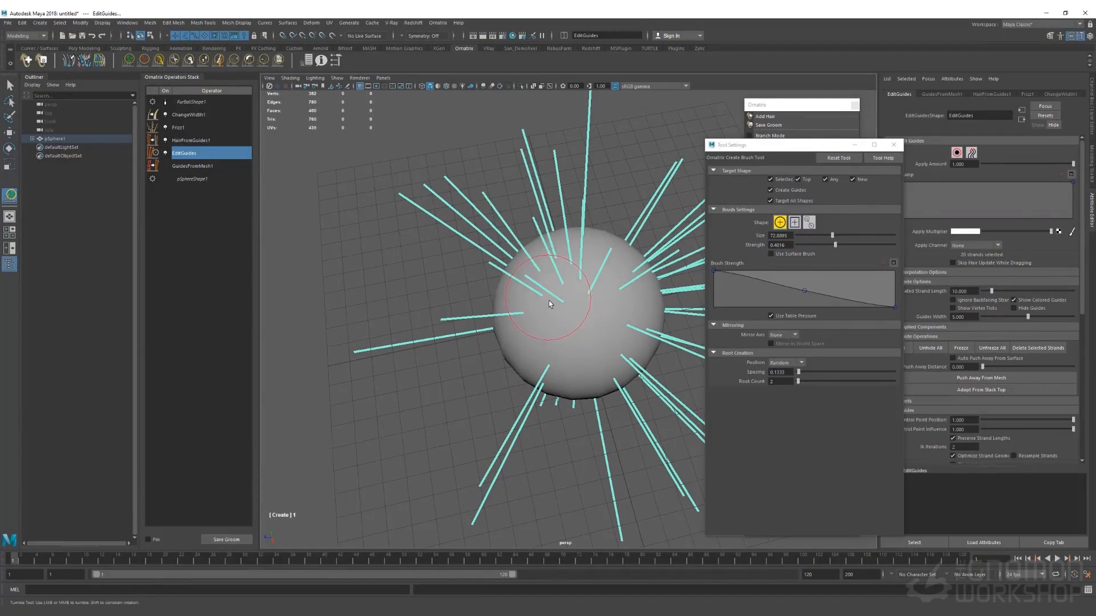
left_click(552, 302)
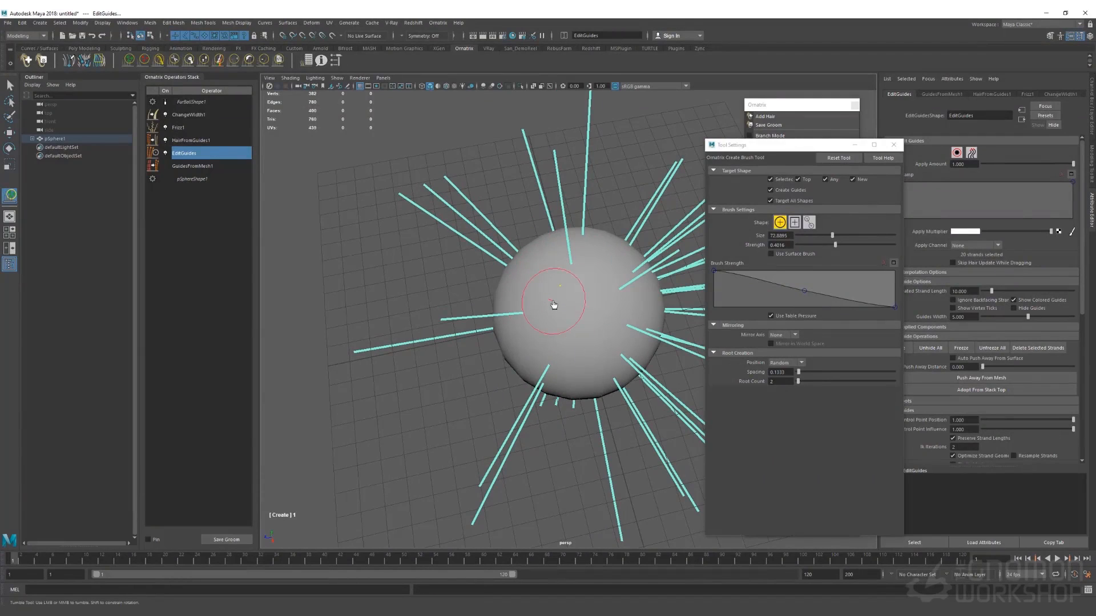
left_click_drag(597, 314, 576, 287, "alt")
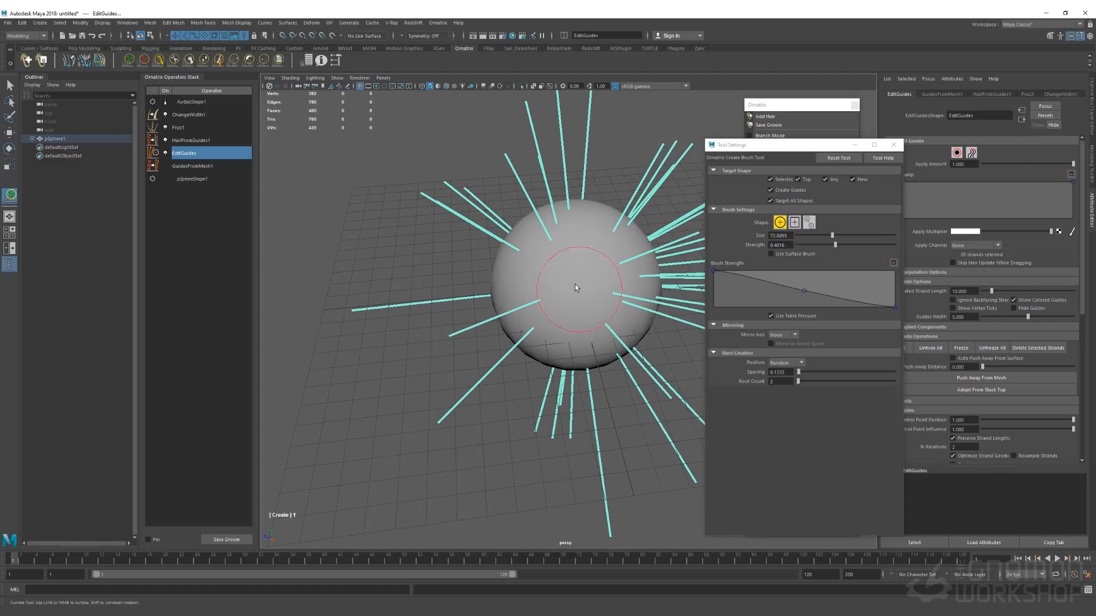
left_click(575, 287)
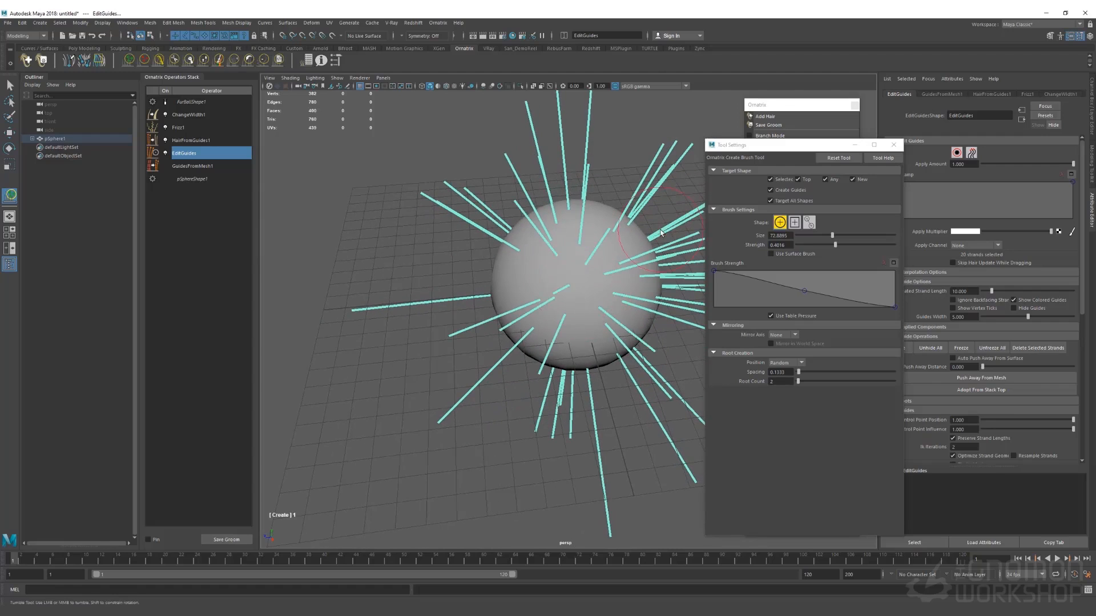
mouse_move(605, 283)
left_mouse_down("alt")
mouse_move(540, 279)
mouse_move(531, 260)
left_mouse_up("alt")
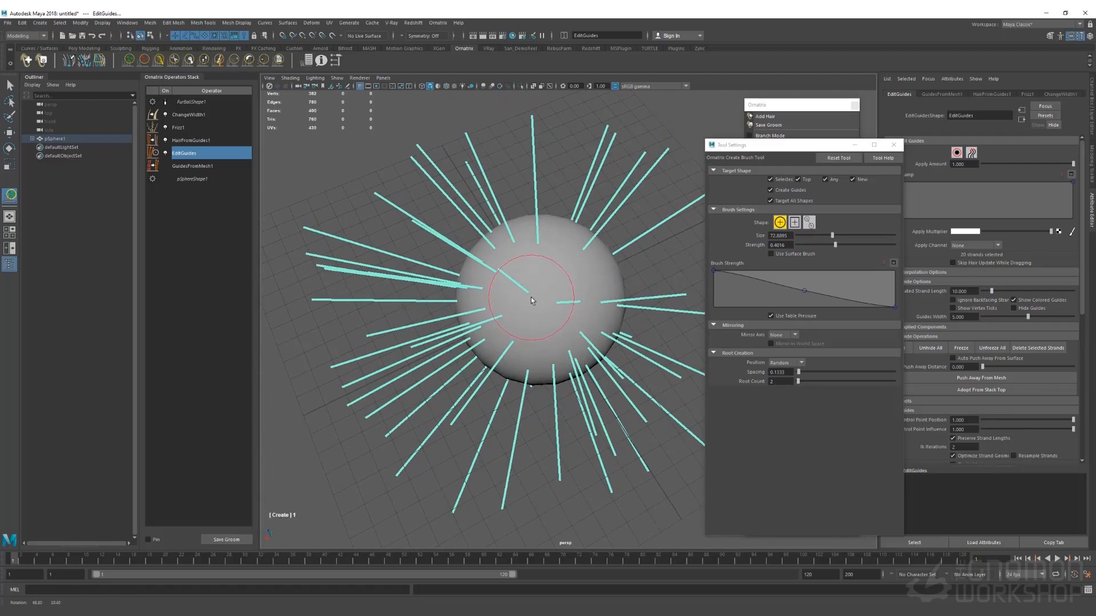
Delete guides near the sphere's middle and top, then comb the right-side guides downward
left_click(143, 62)
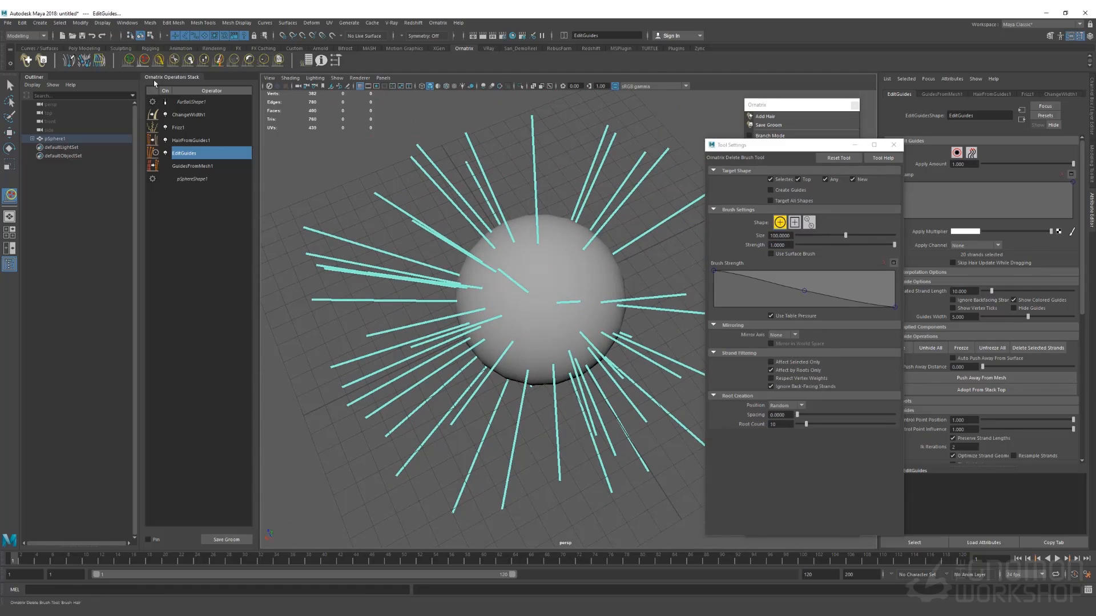
mouse_move(526, 269)
left_mouse_down("alt")
mouse_move(553, 262)
mouse_move(548, 246)
mouse_move(514, 280)
mouse_move(551, 318)
mouse_move(587, 261)
mouse_move(540, 240)
left_mouse_up("alt")
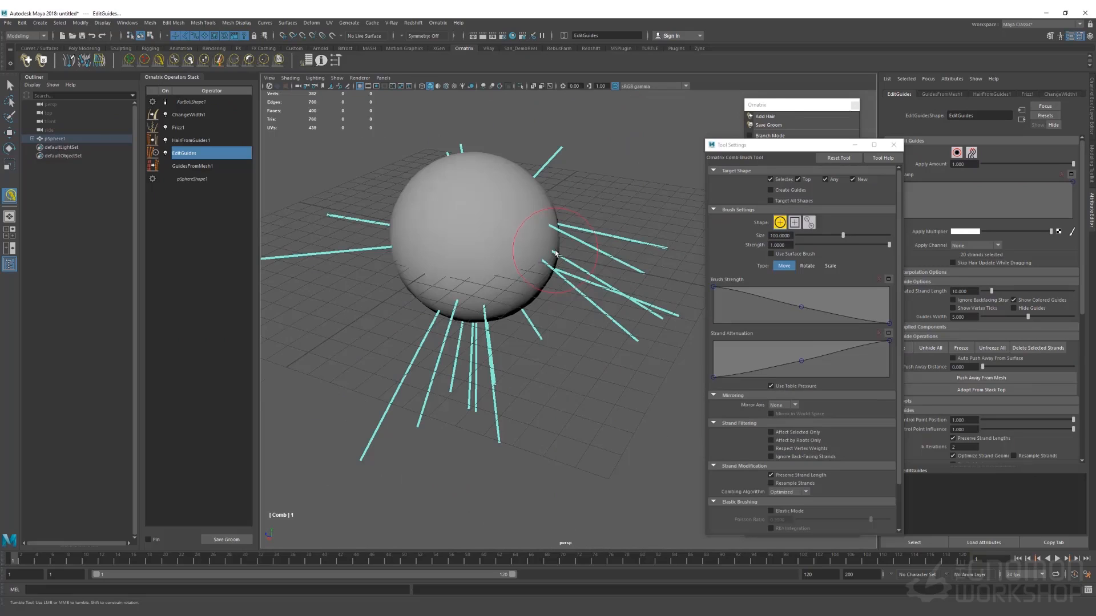
mouse_move(555, 253)
left_mouse_down()
mouse_move(597, 255)
mouse_move(628, 215)
mouse_move(656, 247)
mouse_move(631, 329)
left_mouse_up()
mouse_move(623, 259)
left_mouse_down()
mouse_move(637, 399)
mouse_move(597, 310)
mouse_move(582, 438)
mouse_move(571, 325)
mouse_move(596, 335)
left_mouse_up()
scroll(577, 273, "up", 5)
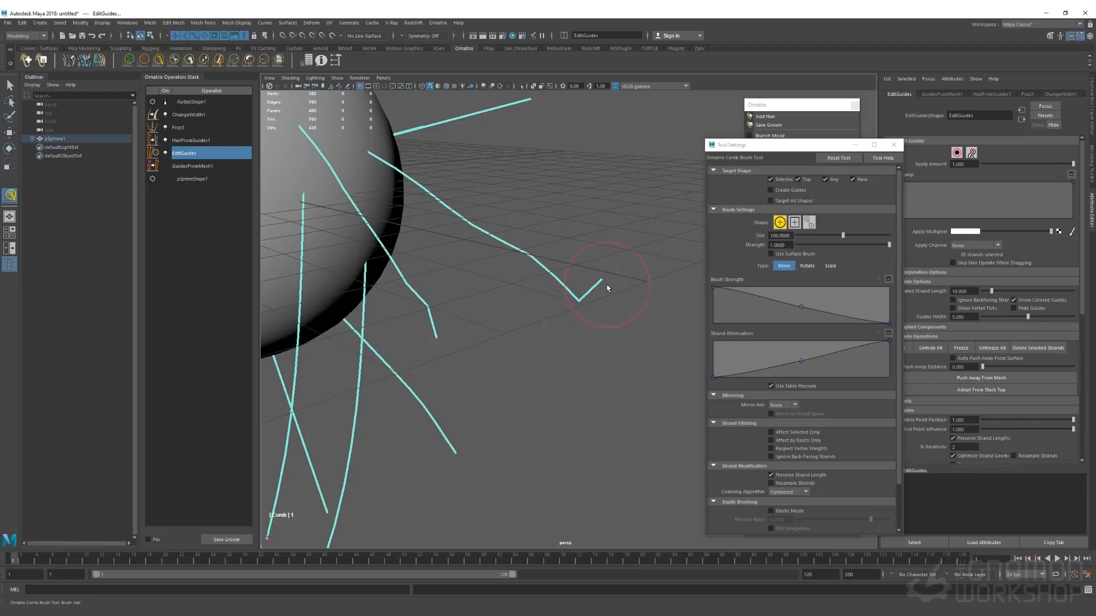
Smooth the sharply bent guide, then revert the reshaped guides beside the sphere to straighten them
left_click(262, 60)
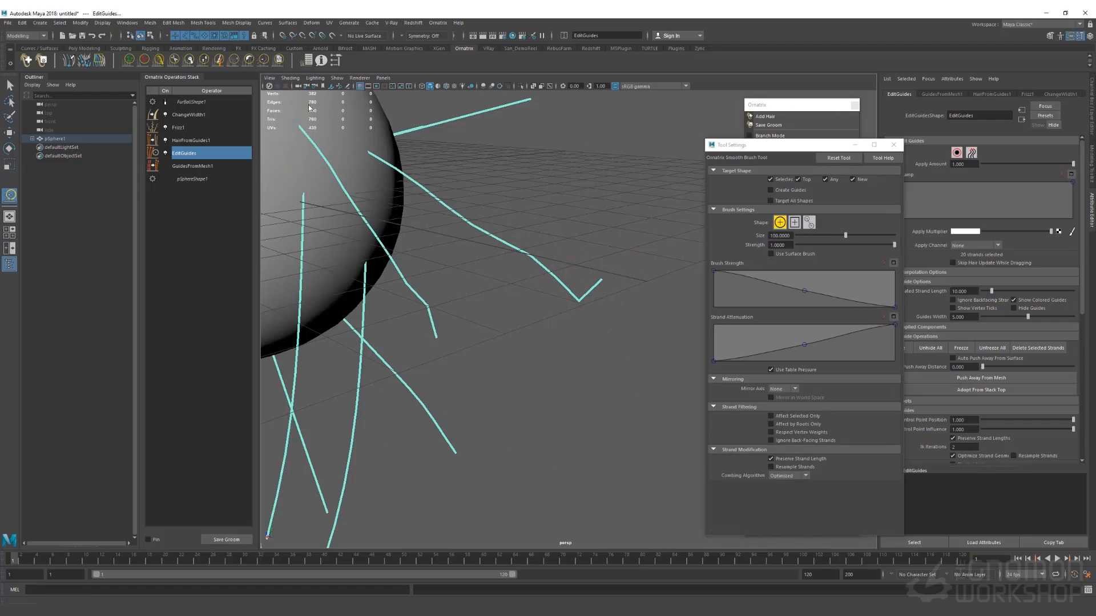
mouse_move(556, 277)
left_mouse_down()
mouse_move(567, 288)
mouse_move(532, 256)
mouse_move(633, 286)
mouse_move(541, 269)
mouse_move(519, 252)
mouse_move(619, 272)
mouse_move(533, 252)
mouse_move(608, 236)
left_mouse_up()
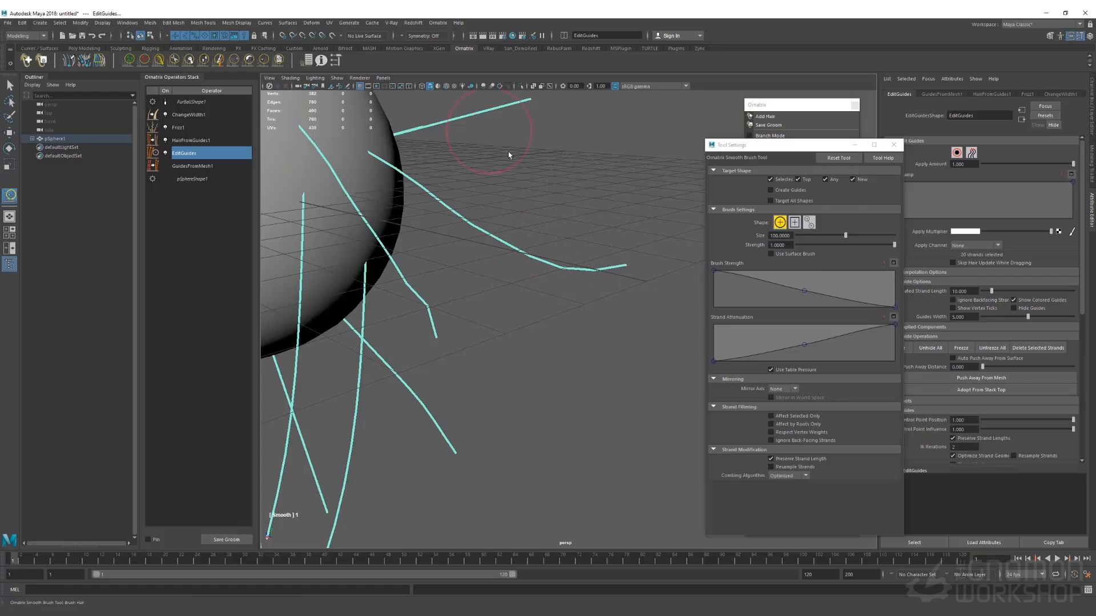
left_click(249, 60)
left_click_drag(507, 233, 638, 284)
middle_click_drag(535, 188, 529, 258, "alt")
right_click_drag(447, 315, 531, 317, "alt")
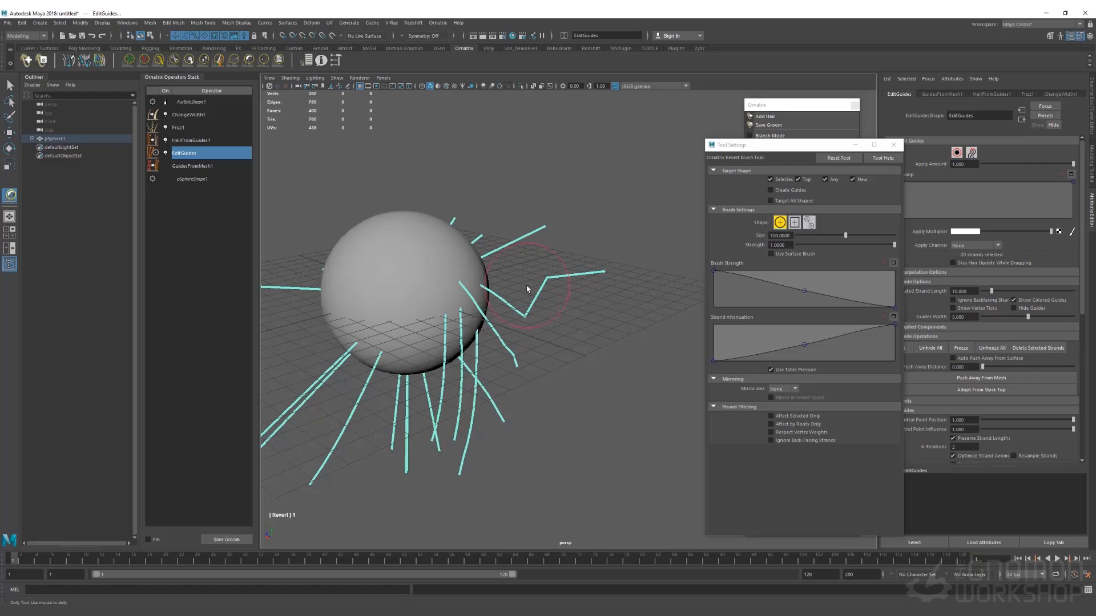
left_click_drag(476, 293, 584, 301)
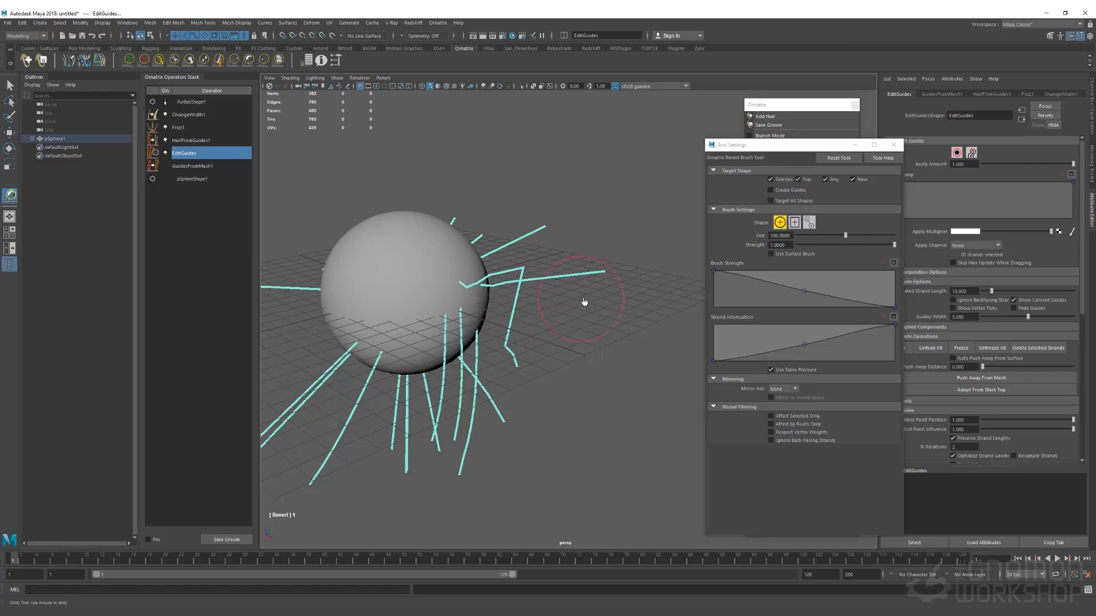
mouse_move(495, 276)
left_mouse_down()
mouse_move(476, 280)
mouse_move(548, 286)
mouse_move(516, 294)
mouse_move(528, 337)
left_mouse_up()
left_click_drag(540, 279, 598, 338, "alt")
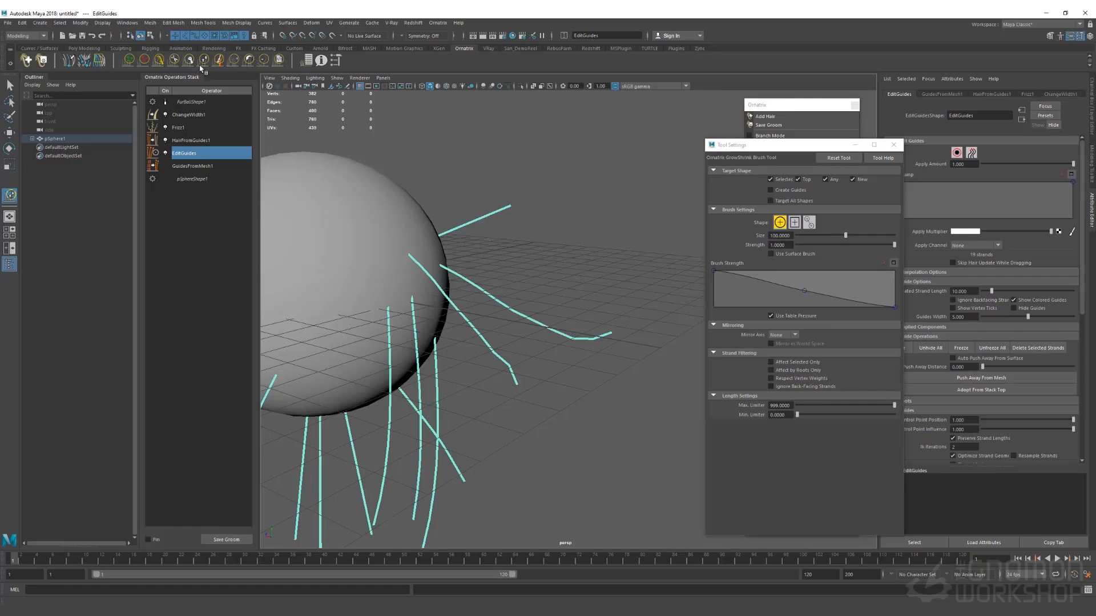
Lengthen the long guide, reshape the right-side guides, and smooth the curled strands near the sphere
left_click(201, 63)
mouse_move(572, 338)
left_mouse_down()
mouse_move(608, 339)
mouse_move(580, 326)
mouse_move(572, 335)
mouse_move(685, 353)
left_mouse_up()
left_click_drag(562, 334, 568, 353)
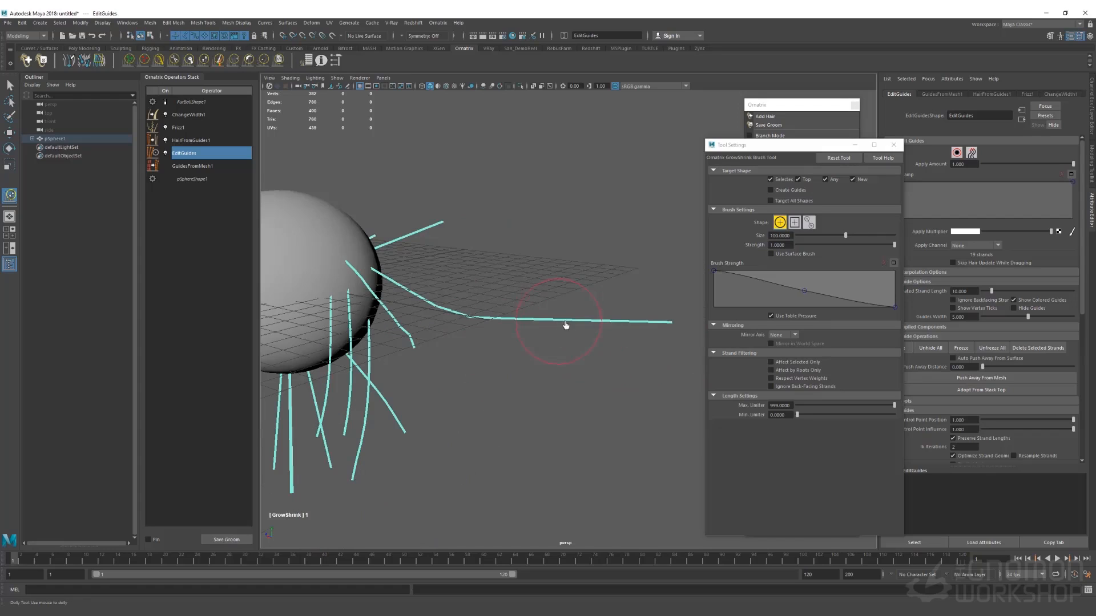
mouse_move(565, 324)
left_mouse_down()
mouse_move(603, 327)
mouse_move(559, 328)
mouse_move(575, 328)
left_mouse_up()
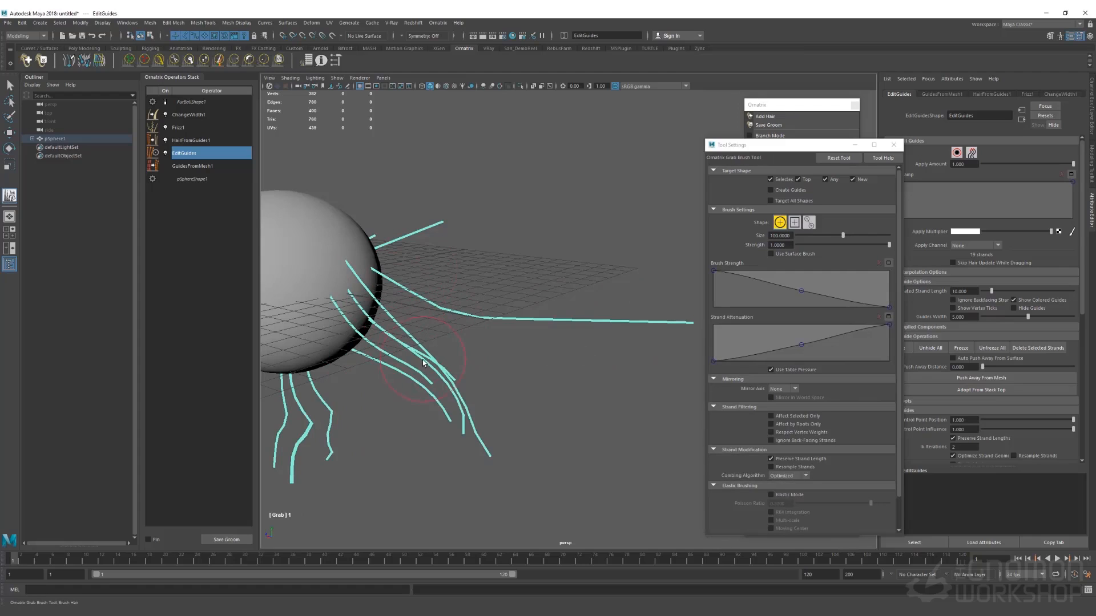
mouse_move(423, 363)
left_mouse_down()
mouse_move(406, 375)
mouse_move(489, 323)
mouse_move(482, 305)
left_mouse_up()
mouse_move(608, 308)
left_mouse_down()
mouse_move(543, 433)
mouse_move(454, 450)
mouse_move(597, 482)
mouse_move(705, 390)
left_mouse_up()
key("ctrl+z")
key("ctrl+z")
key("ctrl+z")
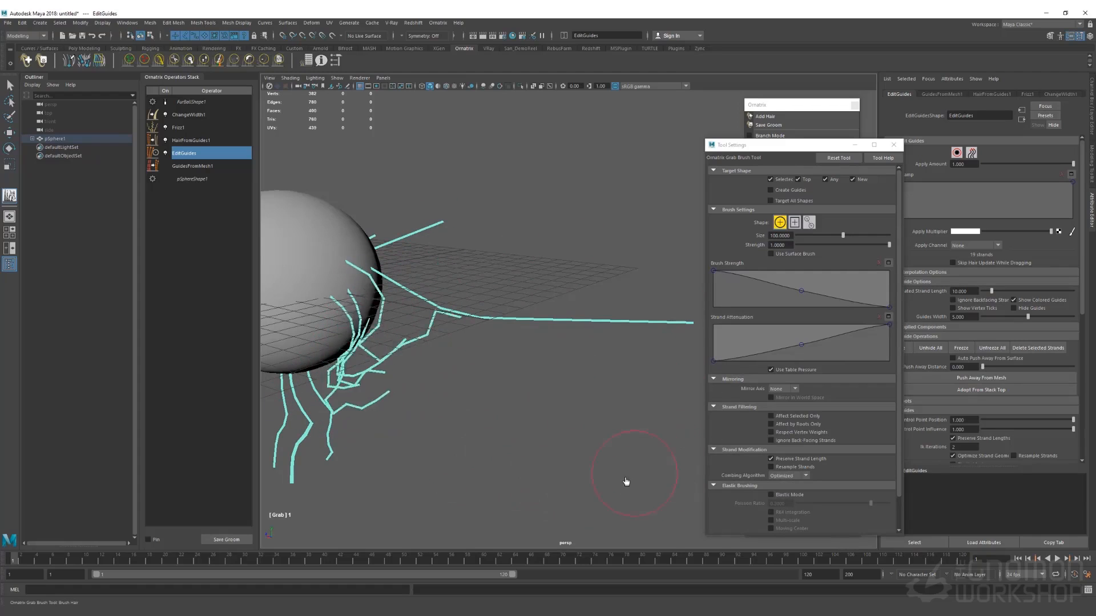
left_click(248, 60)
mouse_move(436, 400)
left_mouse_down()
mouse_move(397, 326)
mouse_move(363, 310)
left_mouse_up()
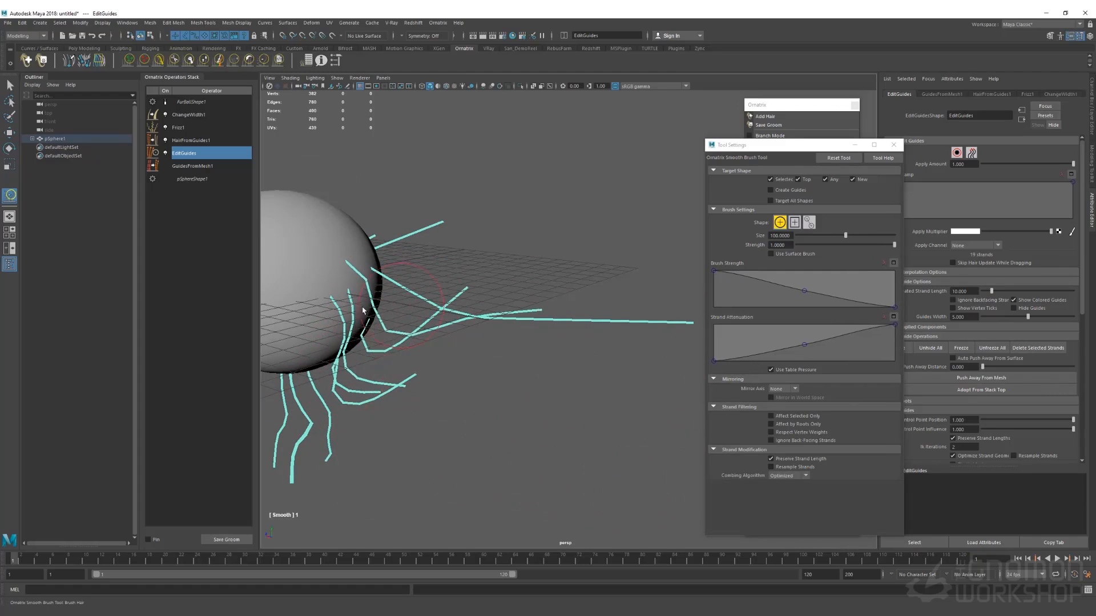
Trim the tips of the long strand and the lower-right and bottom strands
left_click(174, 60)
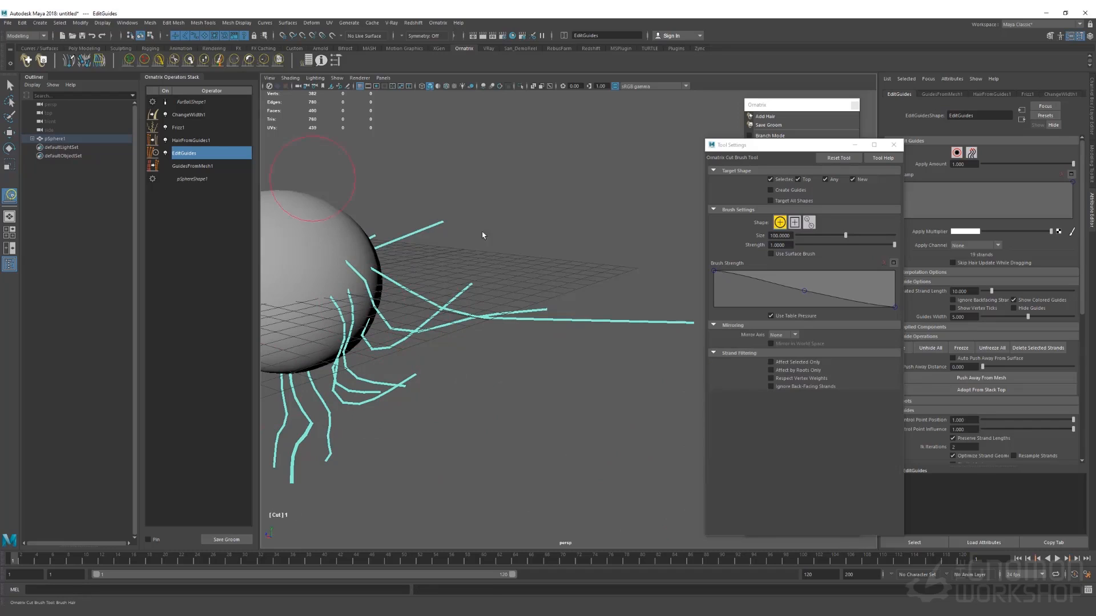
left_click(659, 321)
left_click(611, 340)
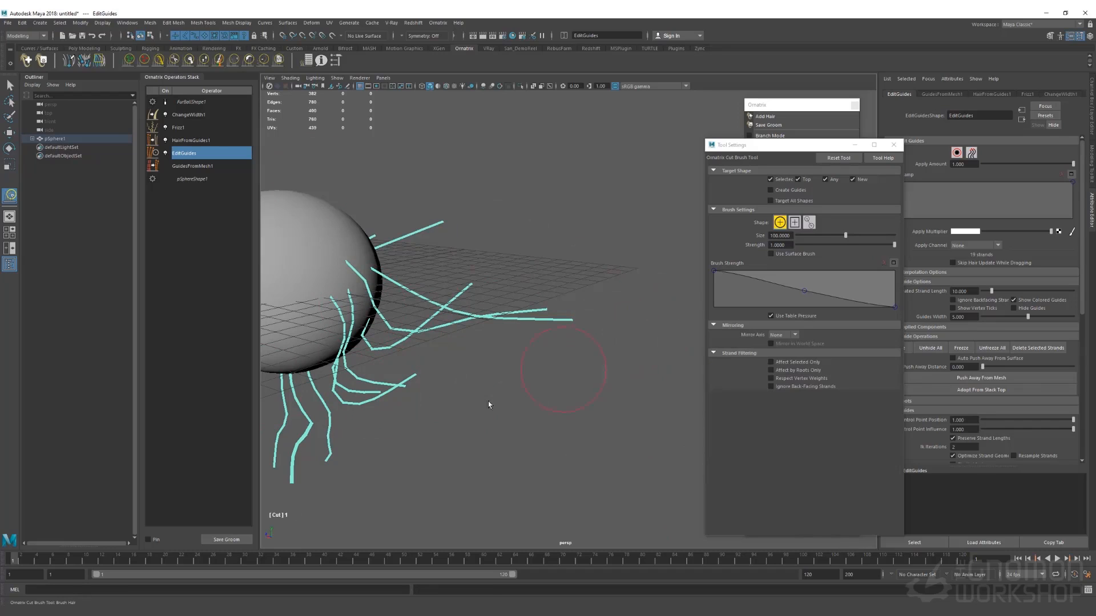
left_click(430, 398)
left_click(328, 477)
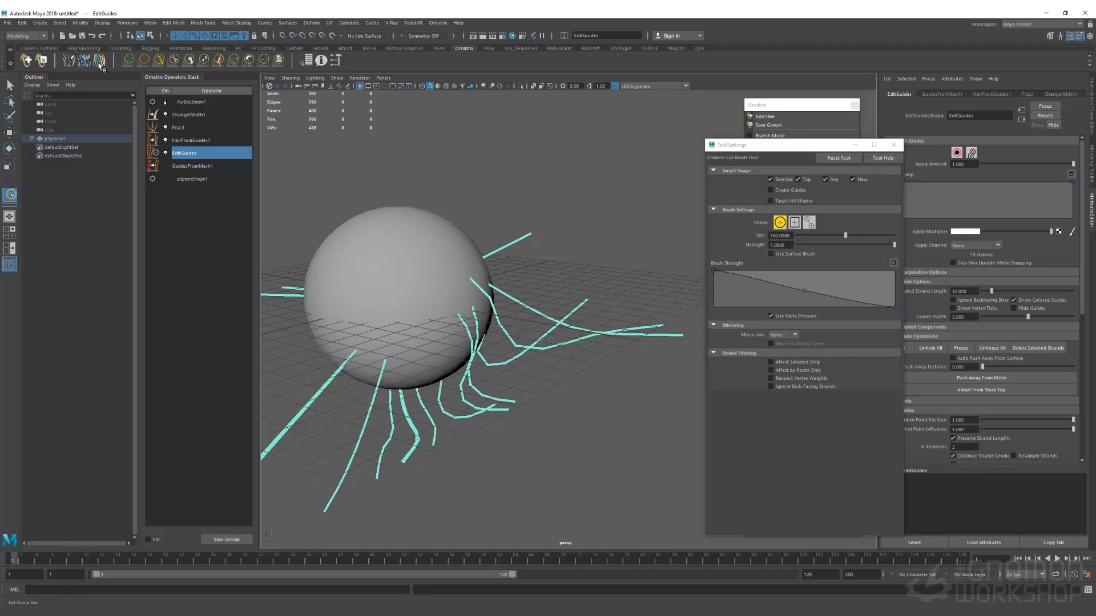
Draw one new guide strand across the sphere's top with the Draw Strands tool
left_click(67, 62)
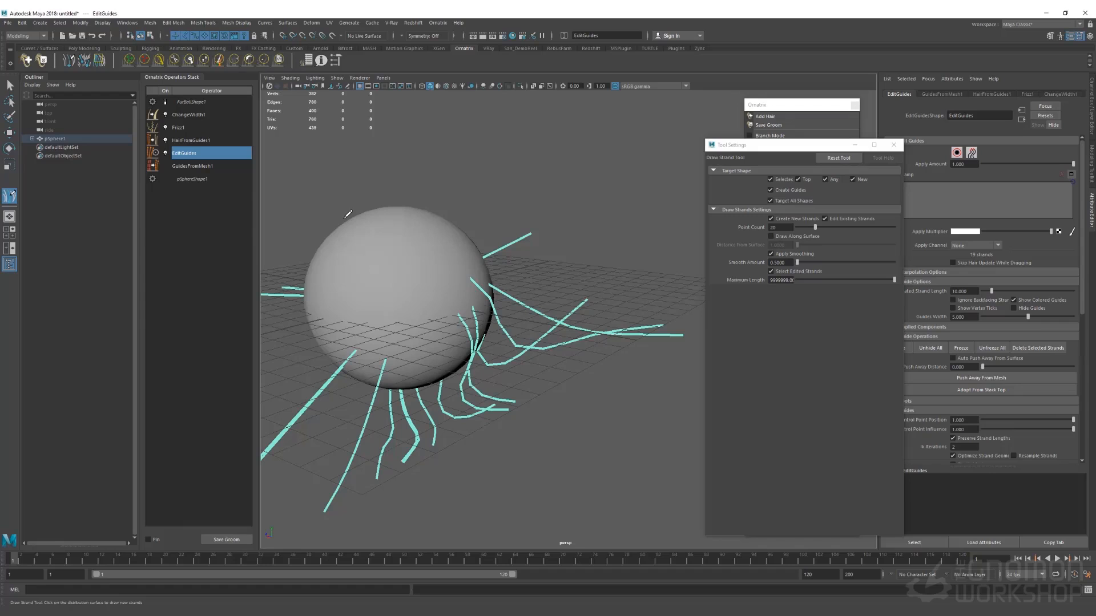
middle_click_drag(435, 204, 482, 175, "alt")
mouse_move(481, 175)
left_mouse_down("alt")
mouse_move(489, 212)
mouse_move(561, 198)
mouse_move(558, 229)
left_mouse_up("alt")
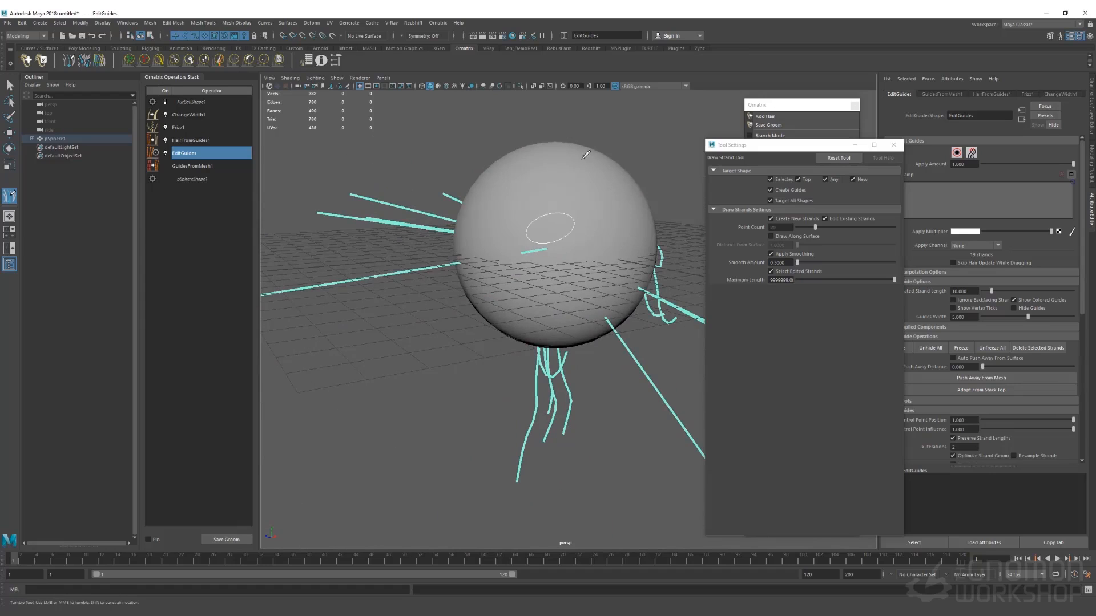
mouse_move(532, 200)
left_mouse_down()
mouse_move(638, 194)
mouse_move(630, 182)
mouse_move(642, 166)
left_mouse_up()
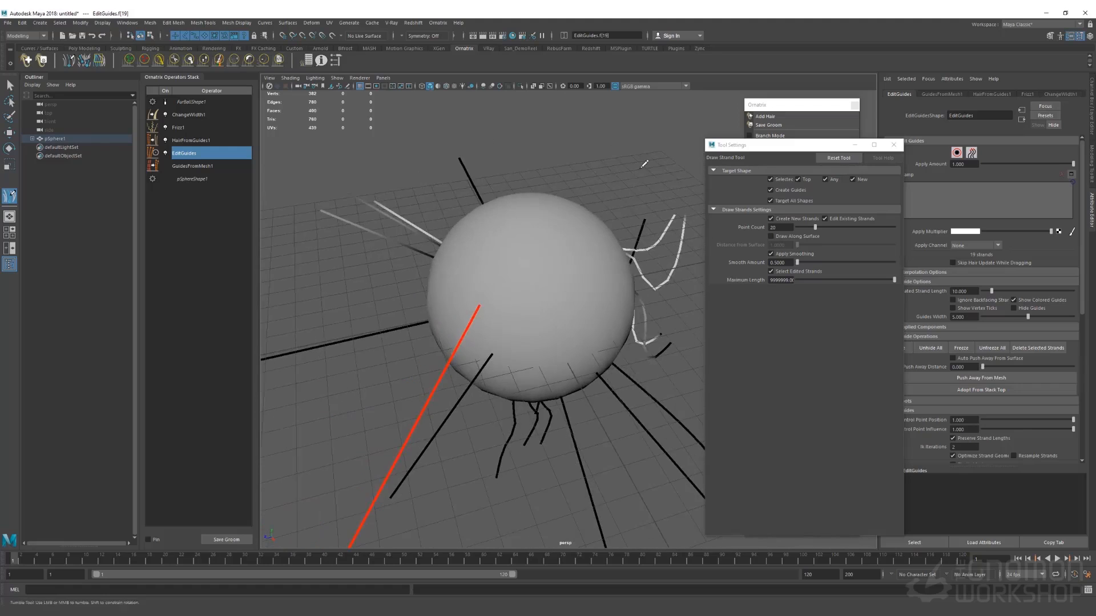
scroll(502, 216, "down", 5)
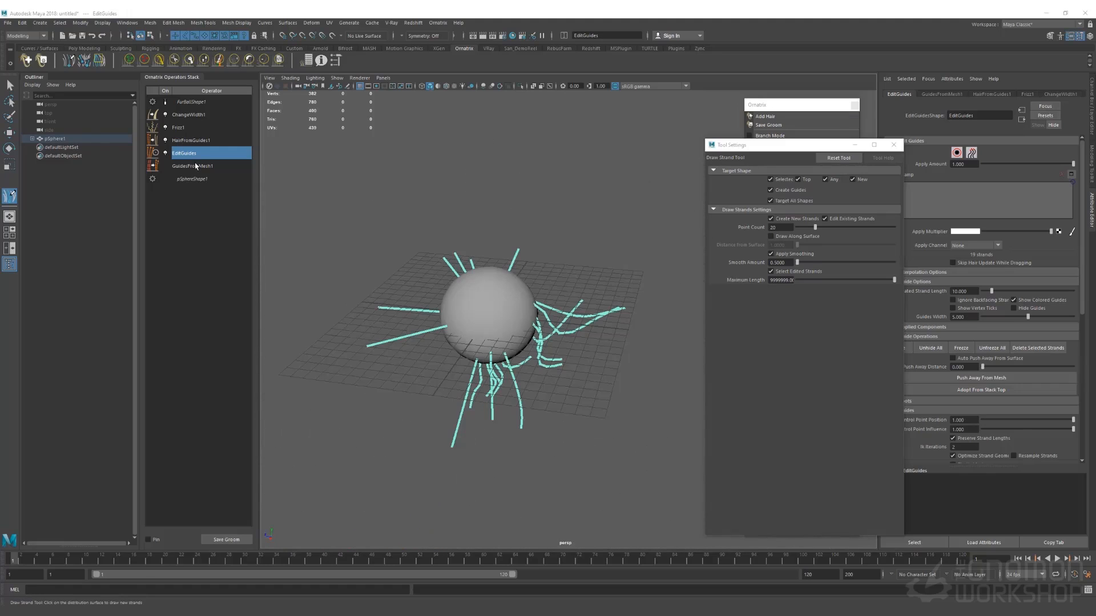
Set GuidesFromMesh1's guide Count to 3, then go back to the EditGuides operator
left_click(196, 165)
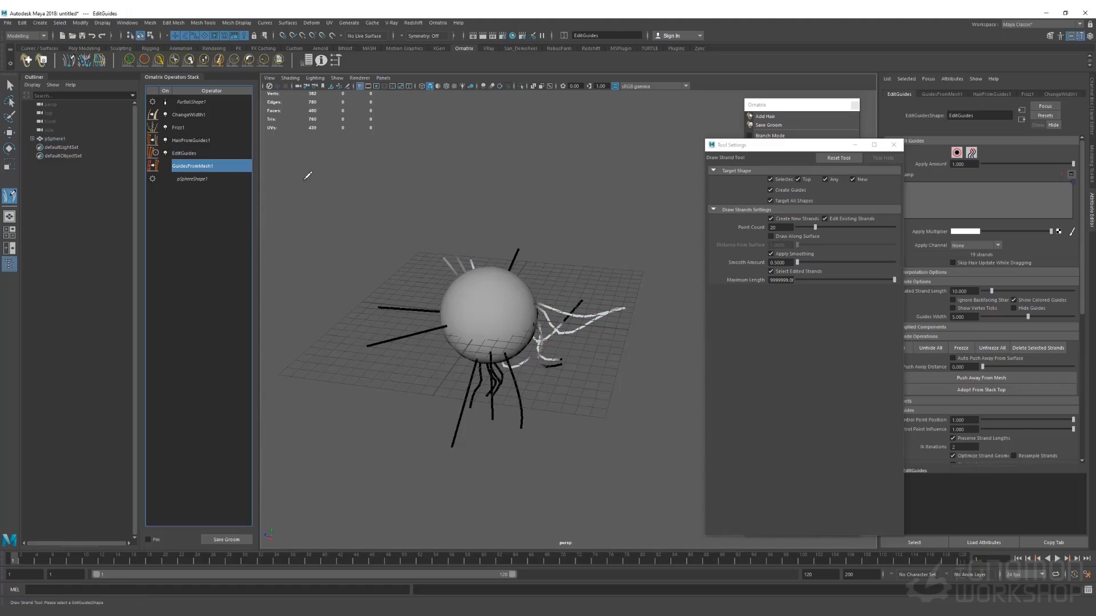
double_click(958, 183)
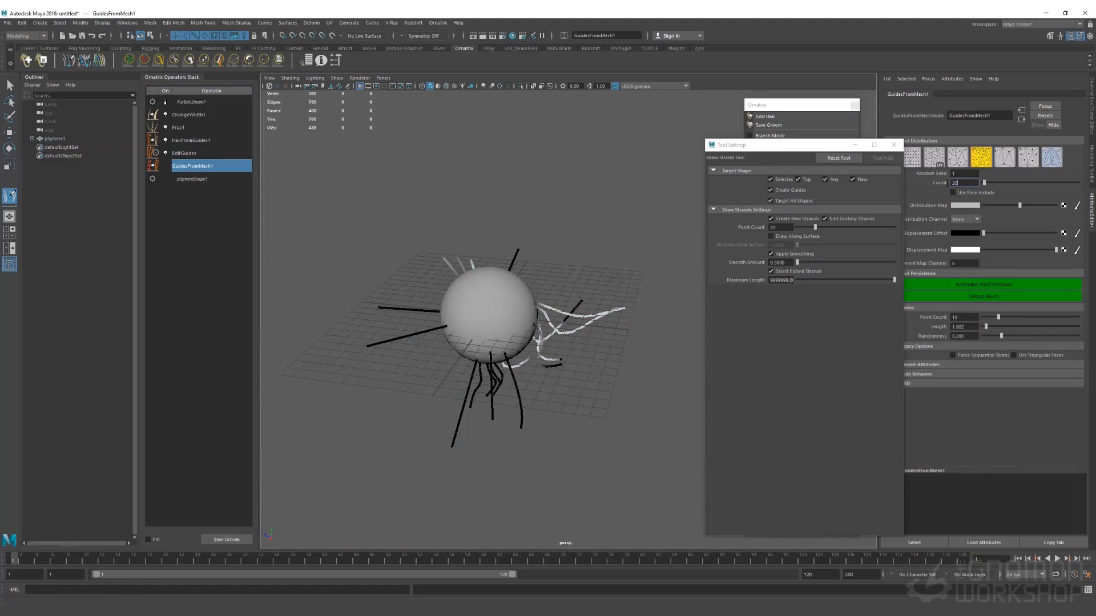
type("3")
key("Return")
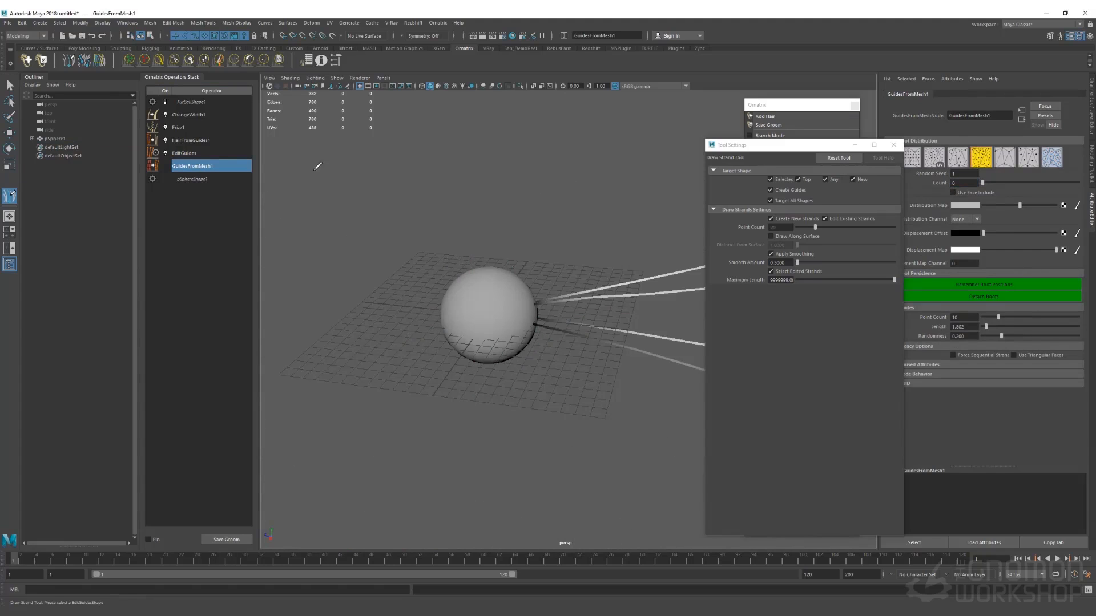
left_click(192, 153)
mouse_move(596, 230)
left_mouse_down("alt")
mouse_move(492, 228)
mouse_move(430, 274)
mouse_move(502, 235)
mouse_move(496, 172)
mouse_move(509, 212)
left_mouse_up("alt")
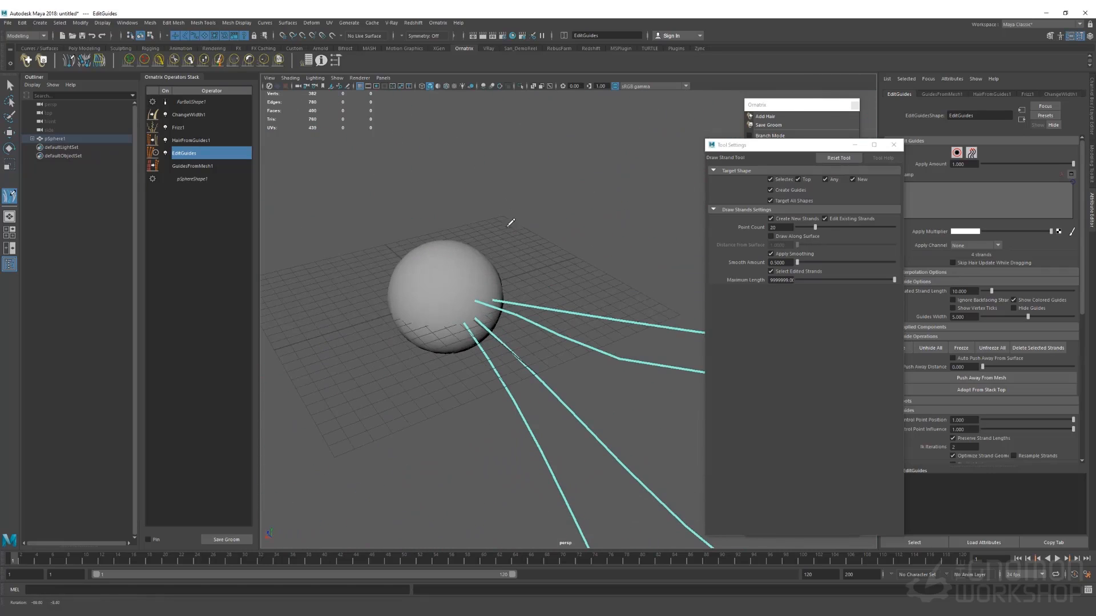
left_click(198, 167)
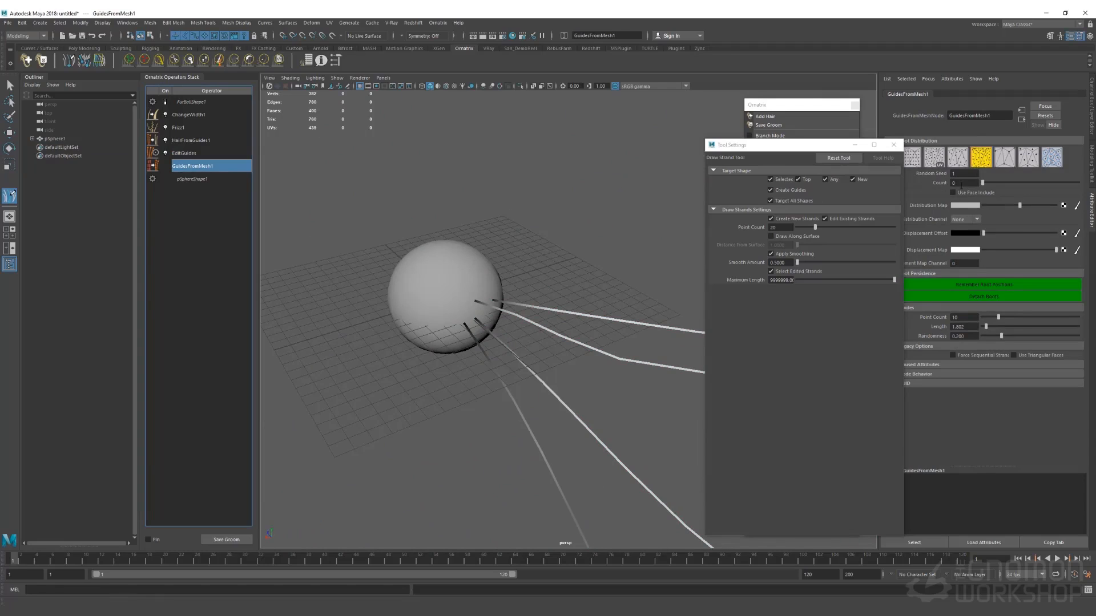
left_click(172, 157)
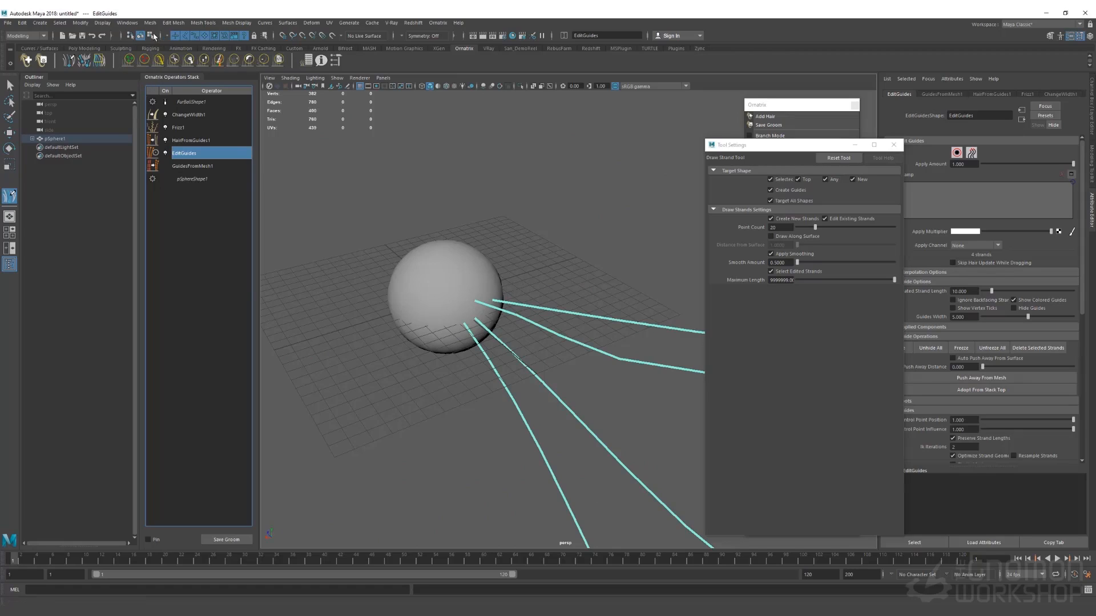
Clear the guides with the Delete brush, undo the stray change, and select the sphere with Q
left_click(145, 59)
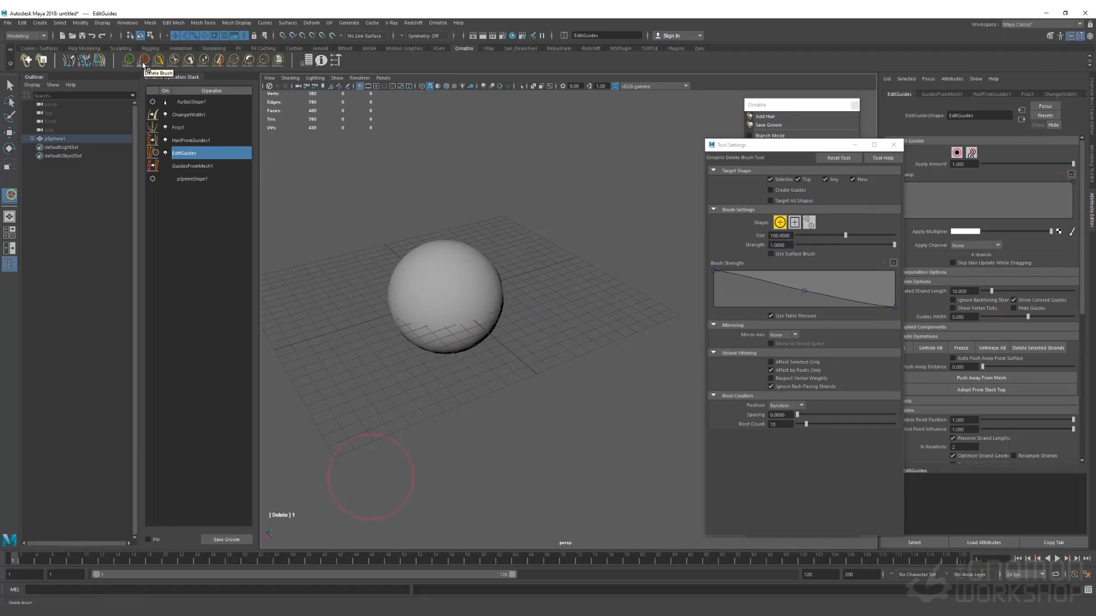
left_click(69, 60)
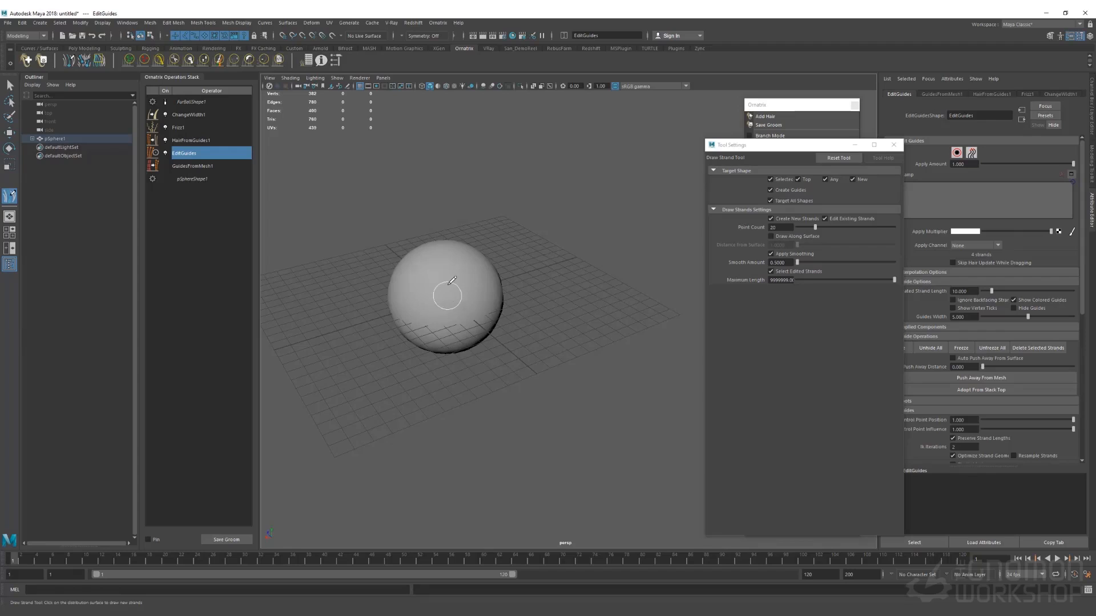
left_click_drag(450, 279, 452, 250, "alt")
key("ctrl+z")
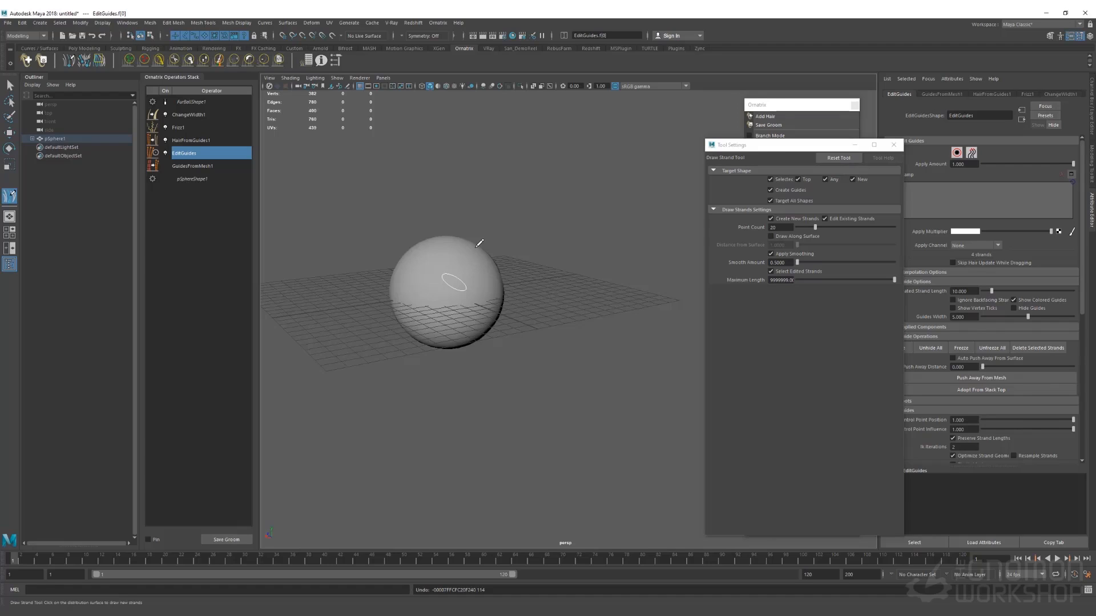
key("ctrl+a")
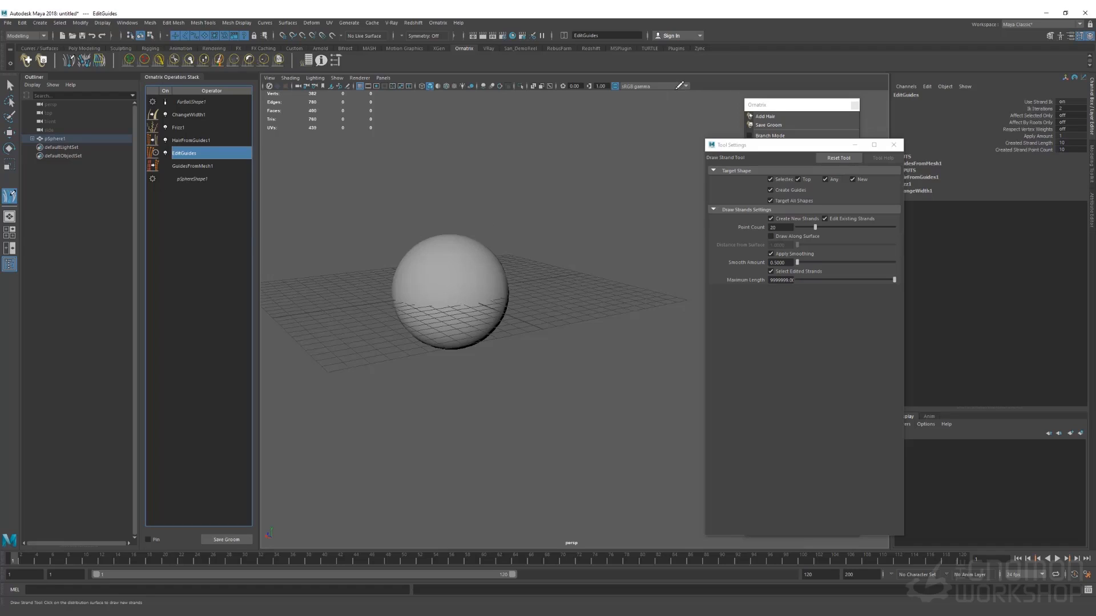
key("q")
left_click(474, 259)
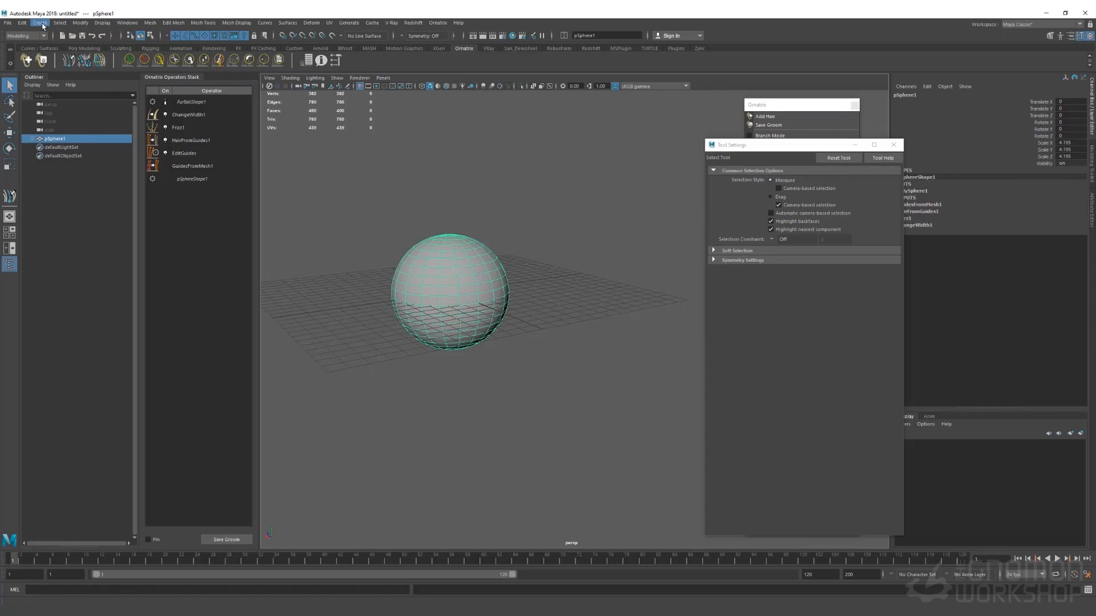
Freeze the sphere's transformations to scale 1 and draw a guide strand curving down from its top
left_click(79, 24)
left_click(116, 65)
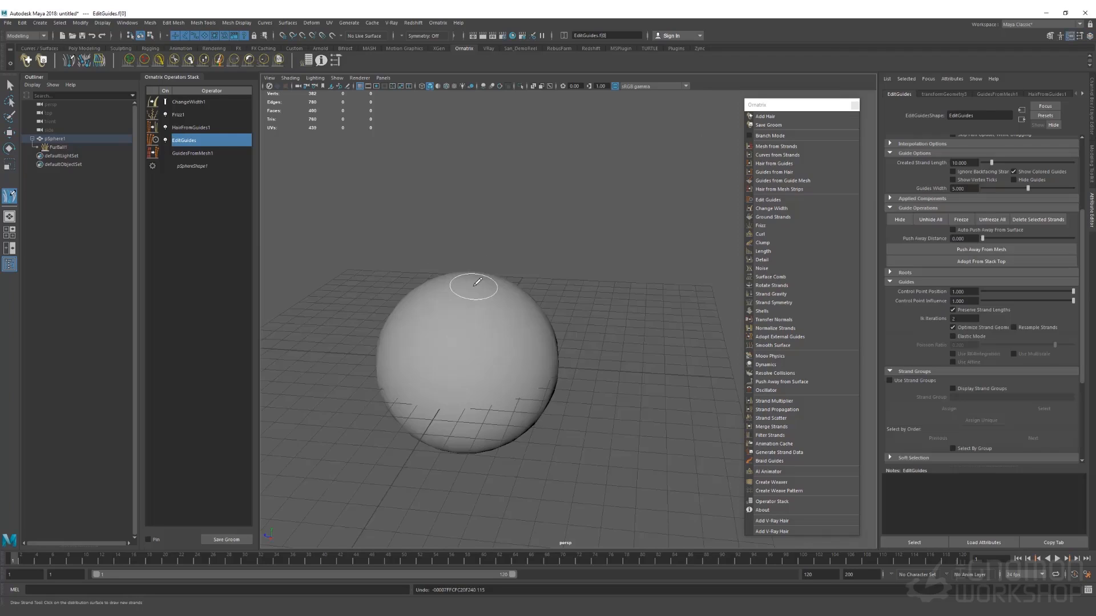
mouse_move(477, 282)
left_mouse_down()
mouse_move(439, 291)
mouse_move(429, 328)
mouse_move(501, 353)
mouse_move(502, 380)
mouse_move(434, 404)
left_mouse_up()
Draw a second strand down the sphere's right side and push the drawn guides away from the mesh
left_click_drag(507, 333, 463, 334, "alt")
mouse_move(511, 293)
left_mouse_down()
mouse_move(524, 296)
mouse_move(545, 379)
left_mouse_up()
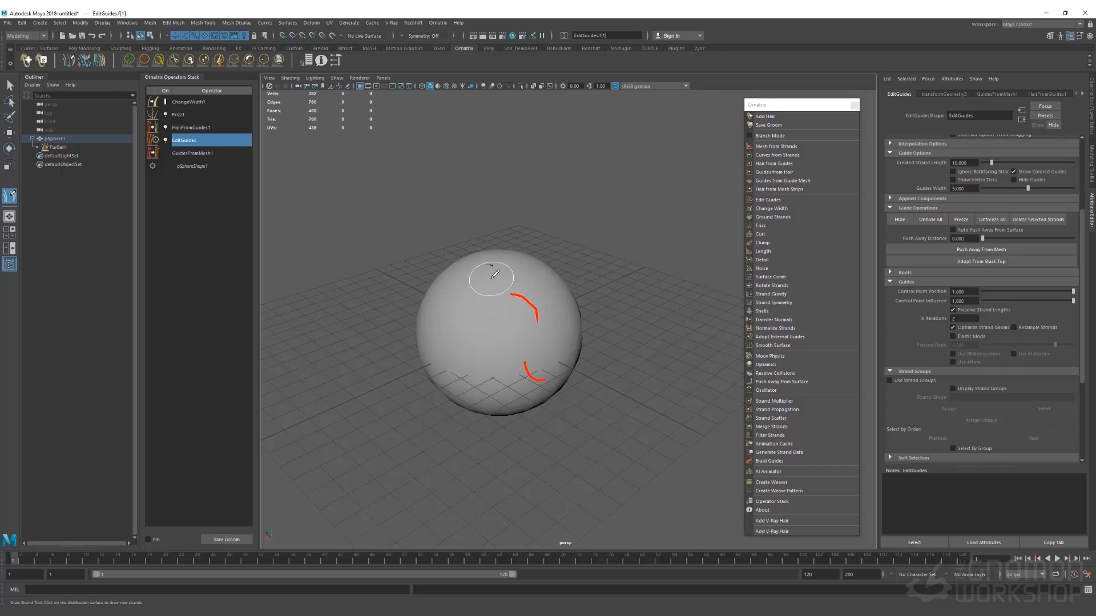
left_click_drag(464, 333, 500, 346, "alt")
middle_click_drag(500, 379, 518, 351, "alt")
left_click_drag(520, 348, 497, 336, "alt")
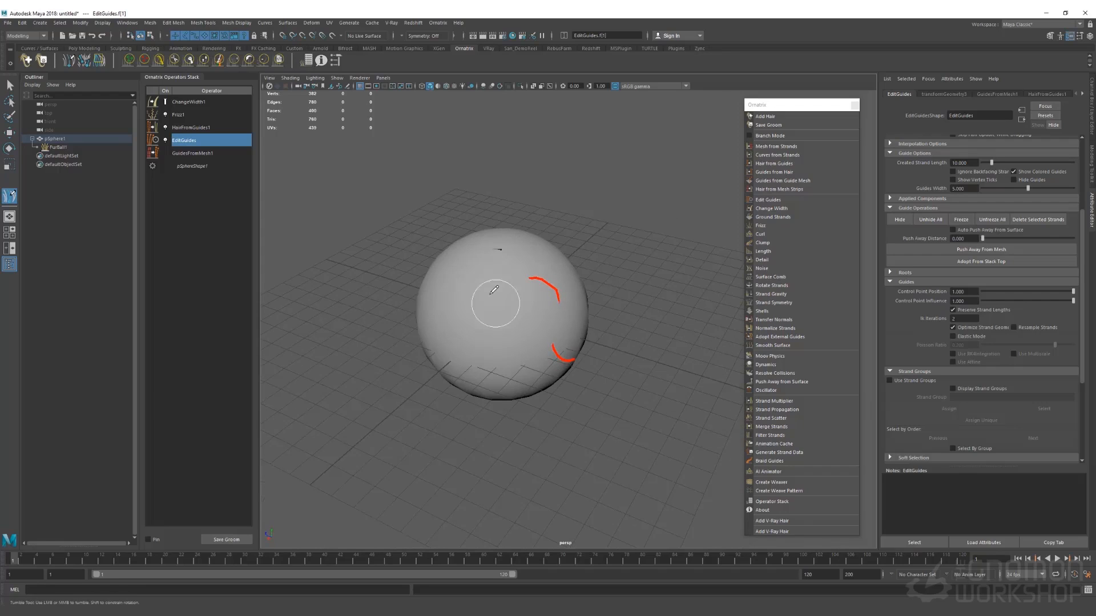
mouse_move(485, 284)
left_mouse_down("alt")
mouse_move(587, 269)
mouse_move(577, 282)
mouse_move(480, 289)
left_mouse_up("alt")
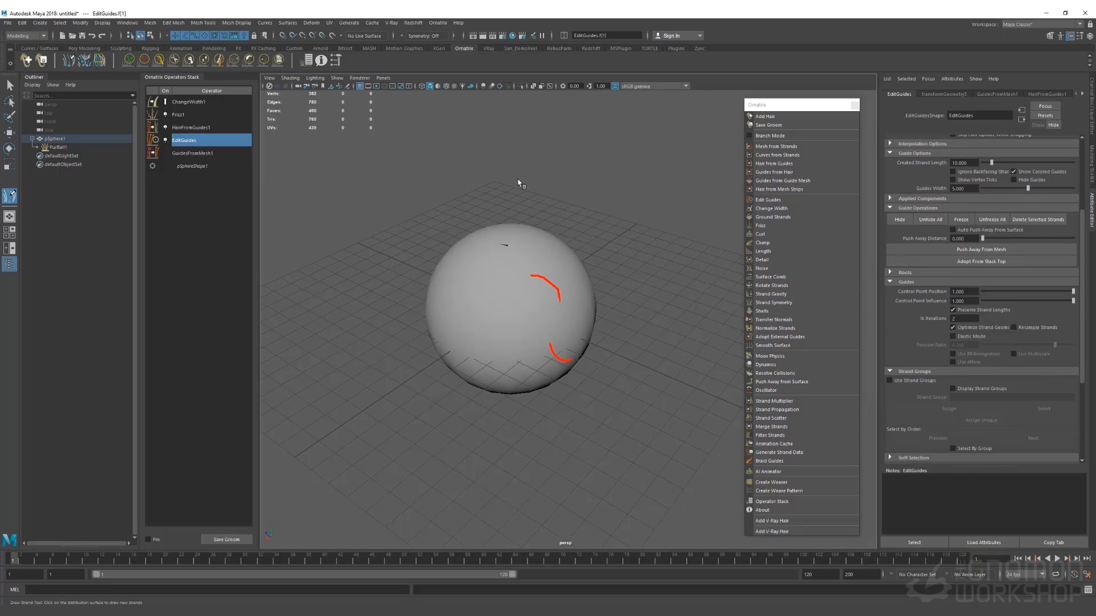
left_click(972, 252)
key("q")
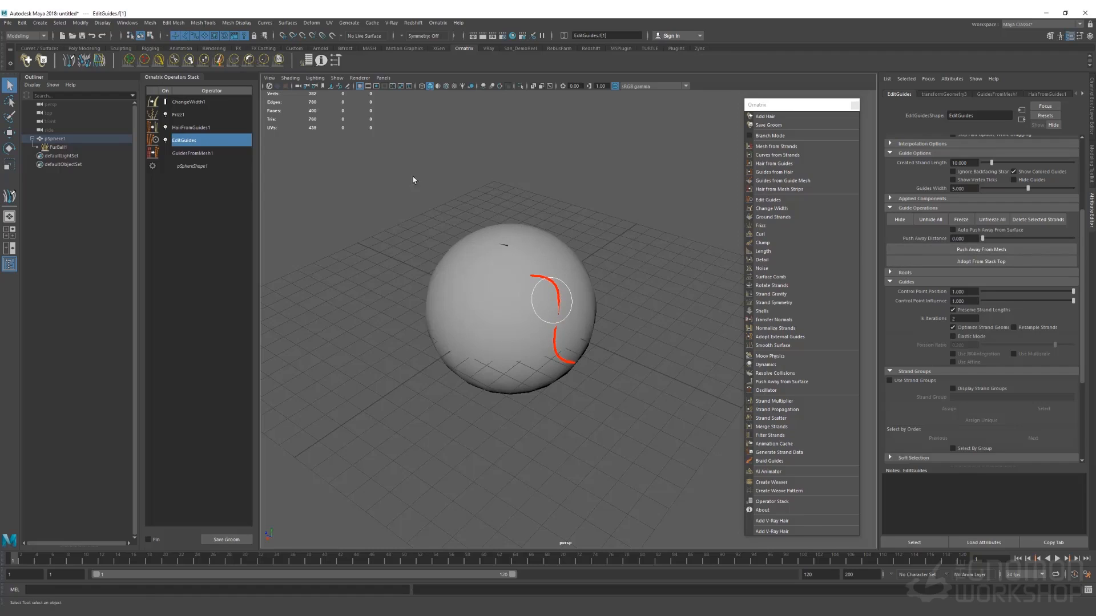
In FurBall1's EditGuides, select a strand by its root and apply Push Away From Mesh
left_click(505, 252)
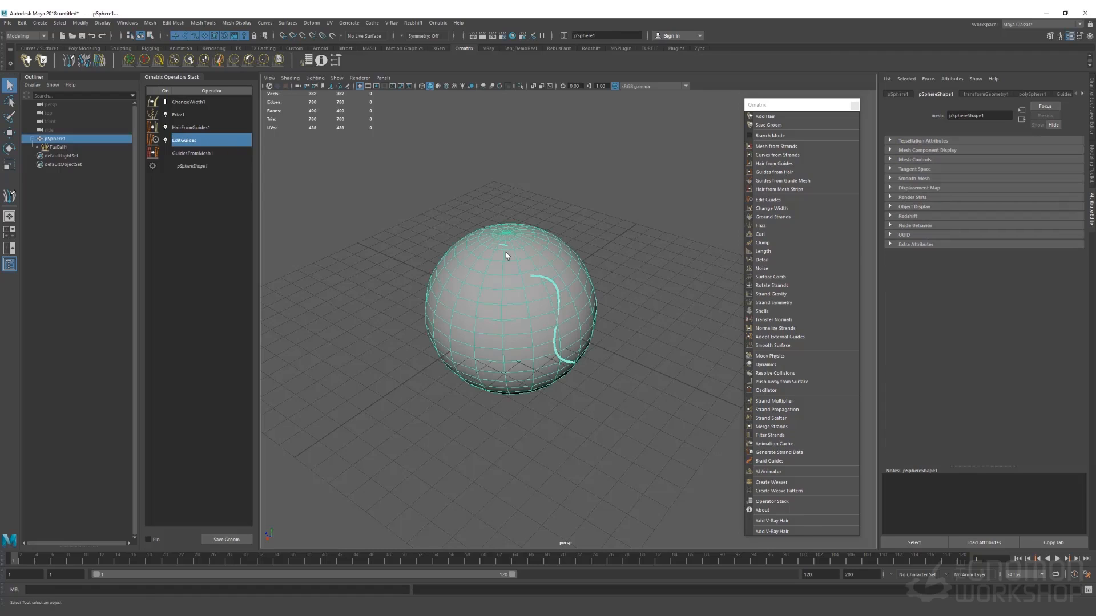
left_click(540, 274)
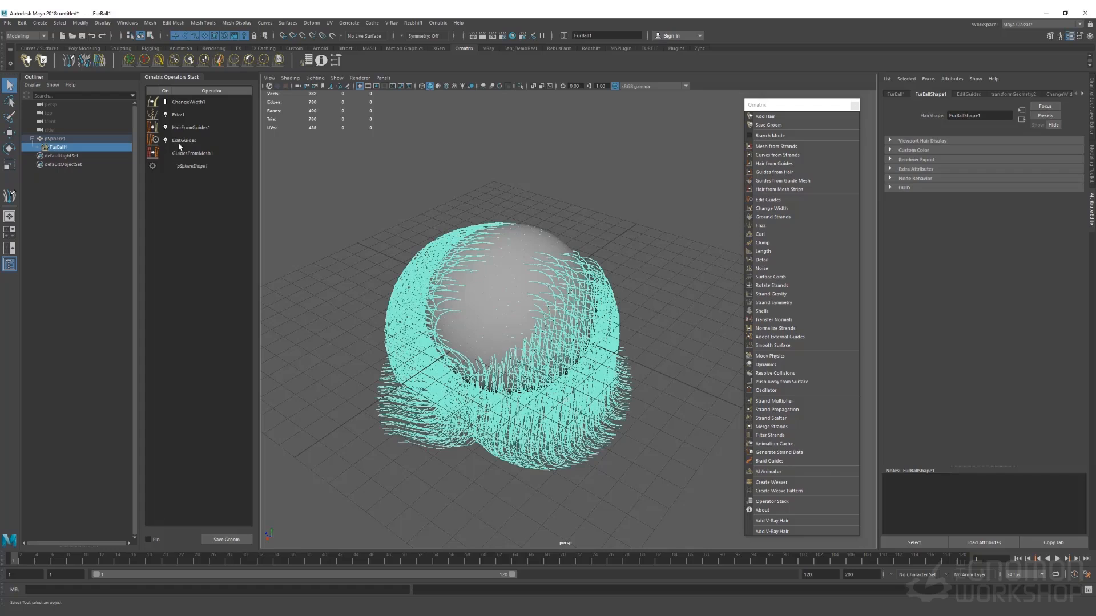
left_click(179, 143)
left_click(956, 153)
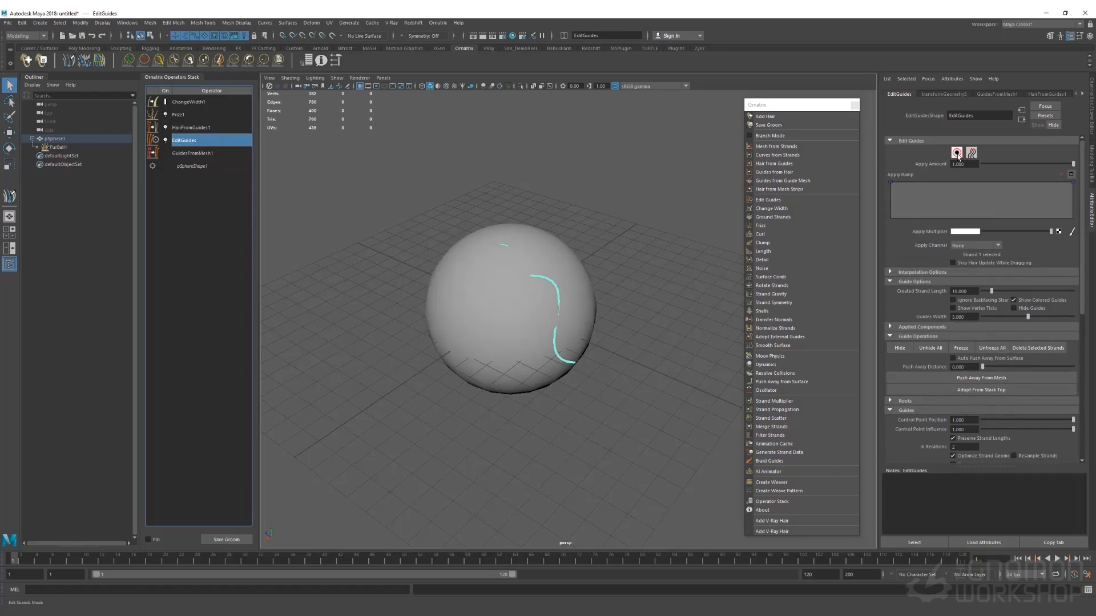
left_click(503, 245)
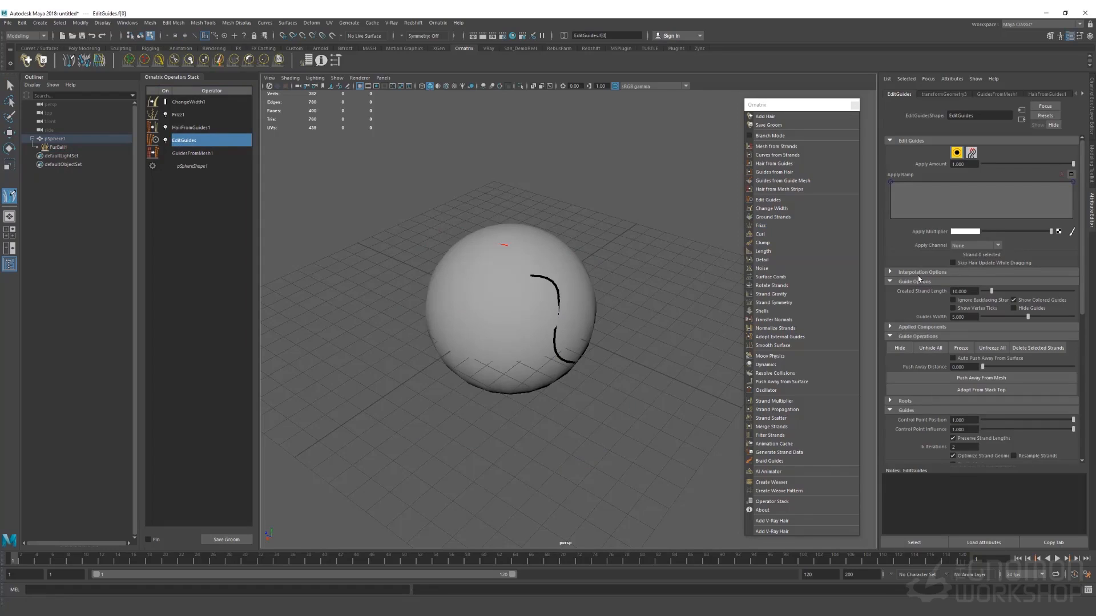
left_click(967, 379)
left_click_drag(502, 297, 575, 288, "alt")
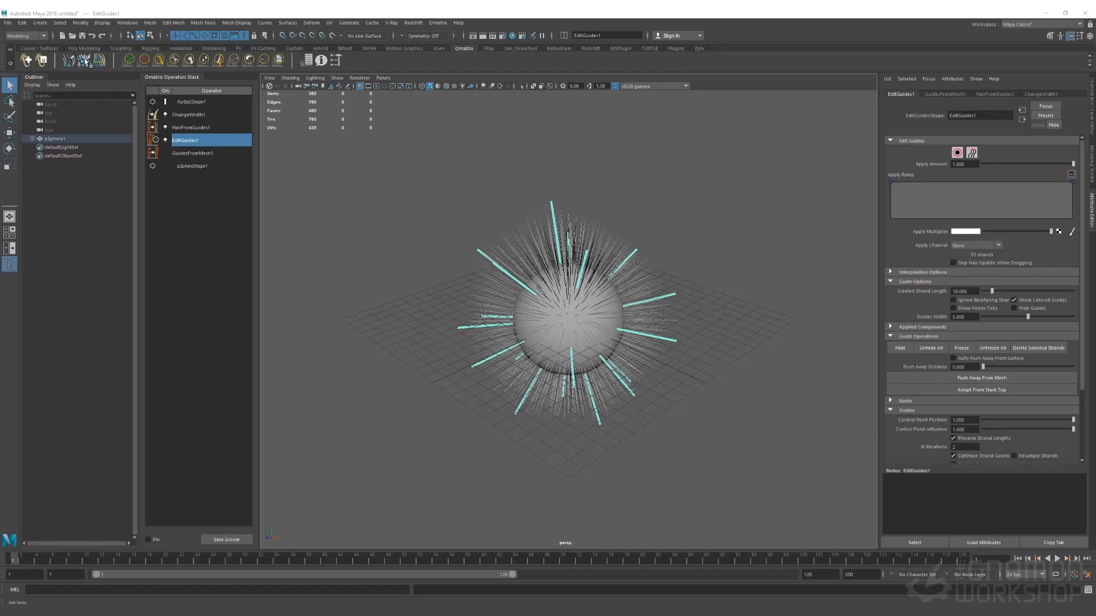
Check Use Strand Groups and Display Strand Groups in EditGuides1's Strand Groups section
scroll(944, 297, "down", 3)
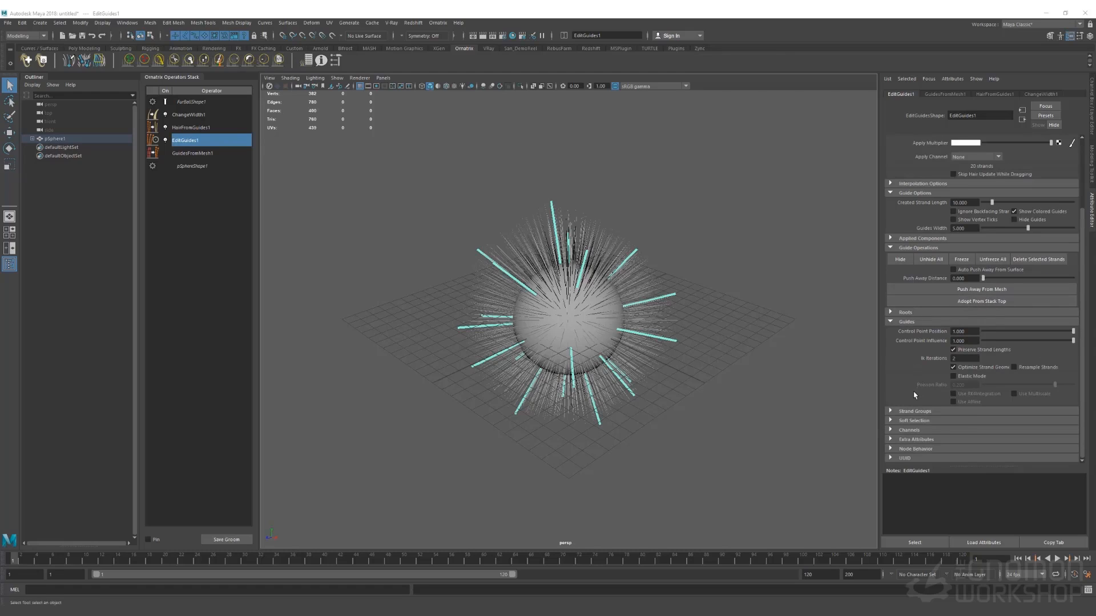
left_click(917, 412)
scroll(921, 396, "down", 3)
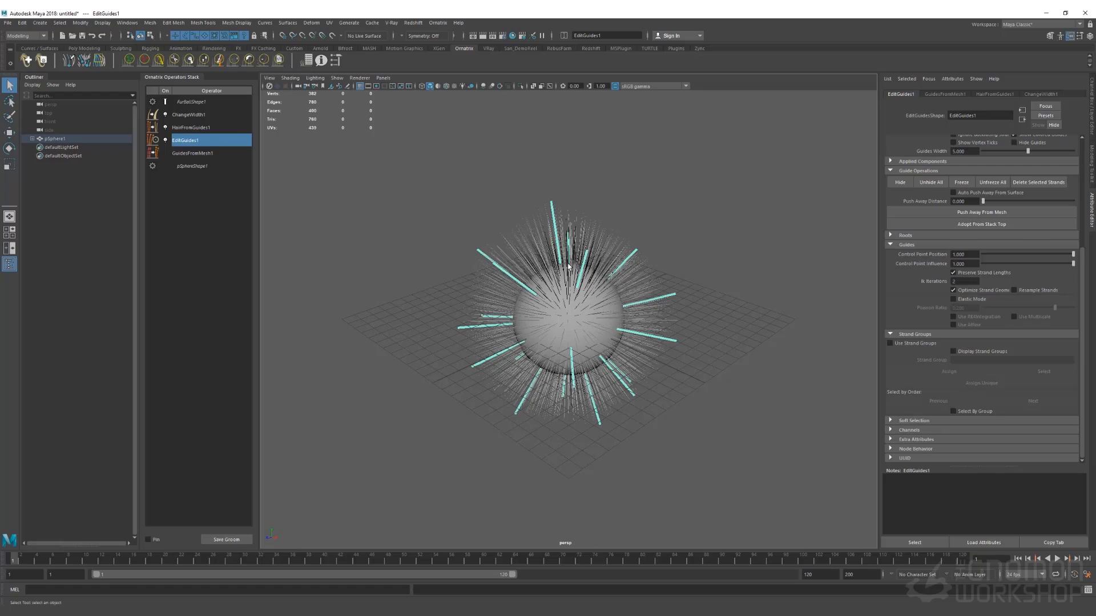
left_click(889, 344)
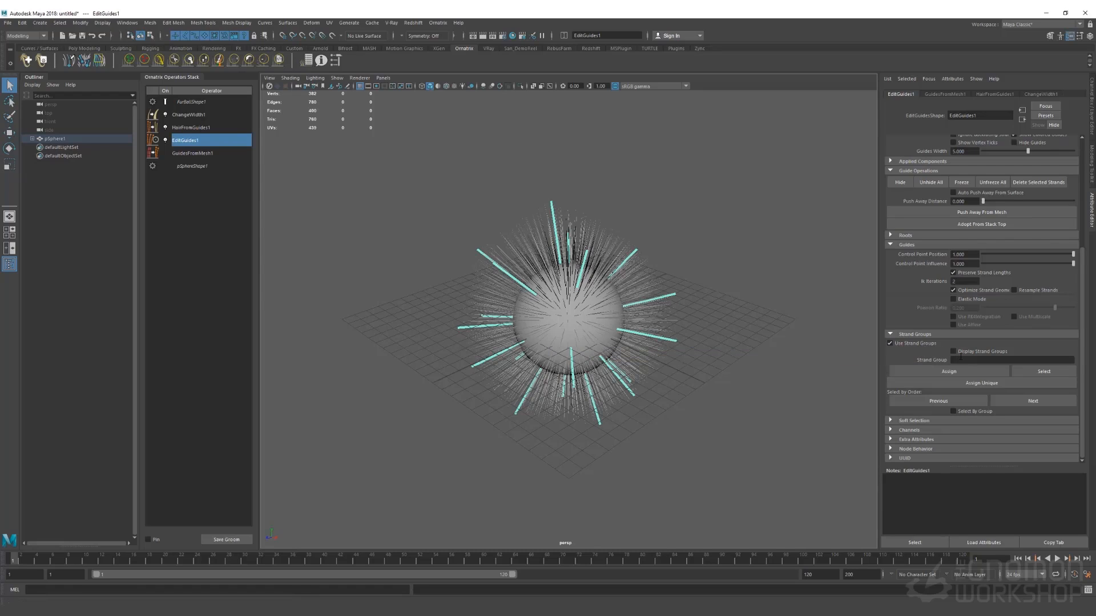
left_click(953, 353)
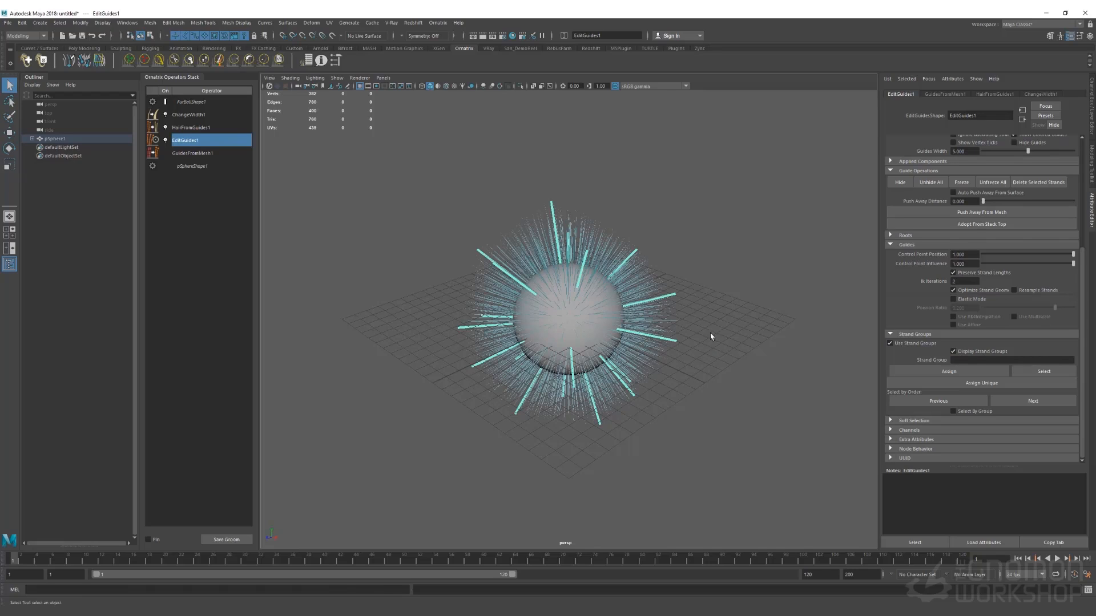
scroll(946, 249, "up", 5)
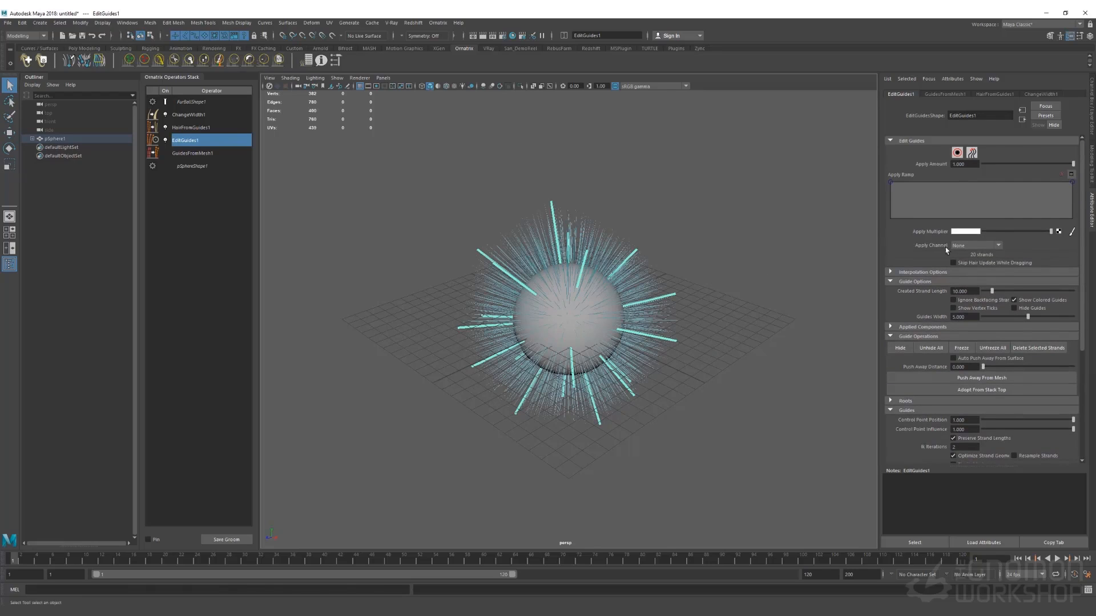
Switch to strand selection and select the guides on the sphere's right side
left_click(957, 152)
scroll(926, 315, "down", 5)
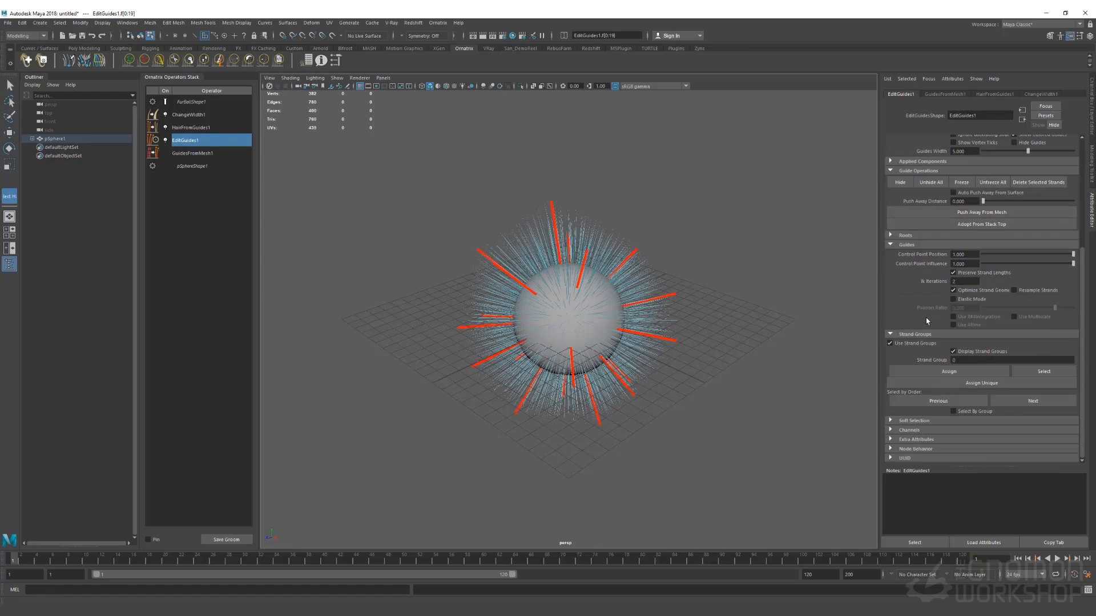
left_click_drag(630, 244, 695, 372)
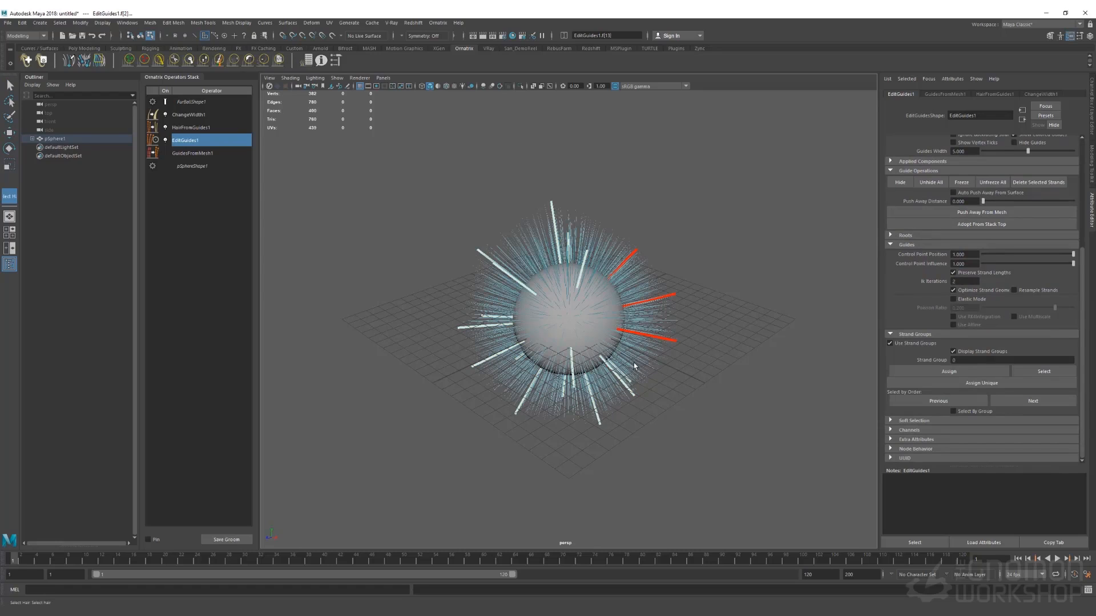
left_click(623, 381, "shift")
Give the upper-left guides and the lower guides each their own unique strand group
left_click_drag(466, 204, 587, 277)
left_click(983, 386)
left_click_drag(471, 350, 523, 375)
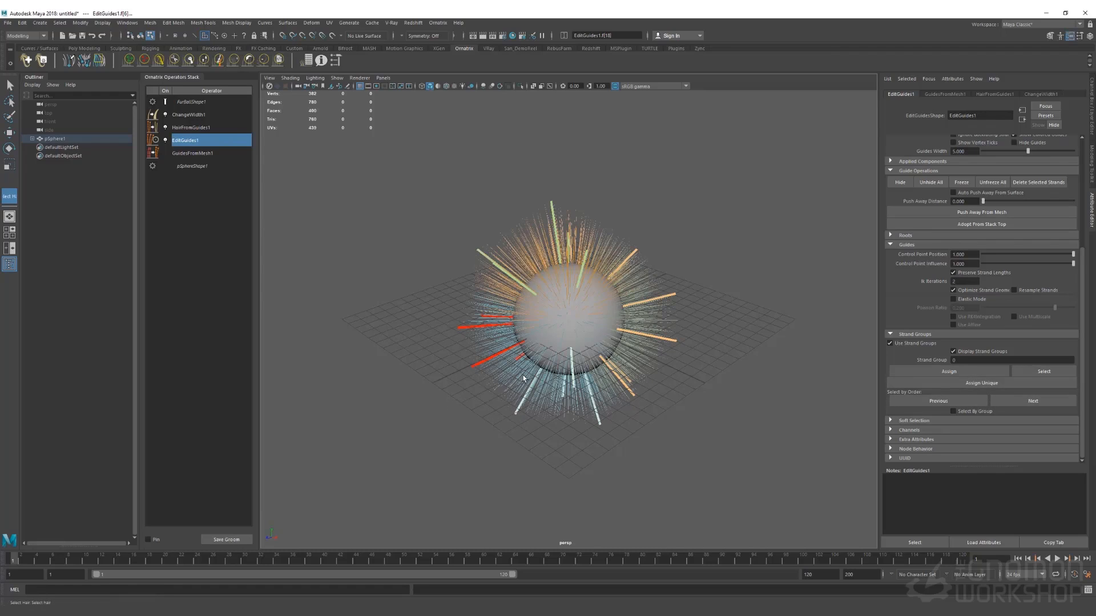
left_click_drag(507, 438, 605, 384)
left_click(974, 388)
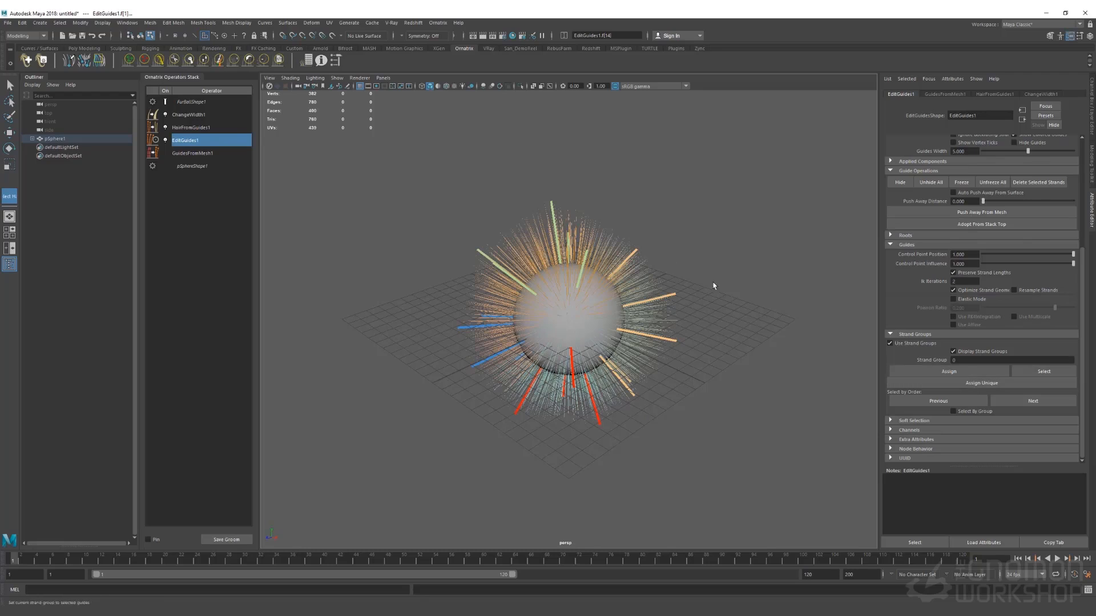
Step through the coloured strand groups with Next, then leave strand editing with Q
left_click(1021, 404)
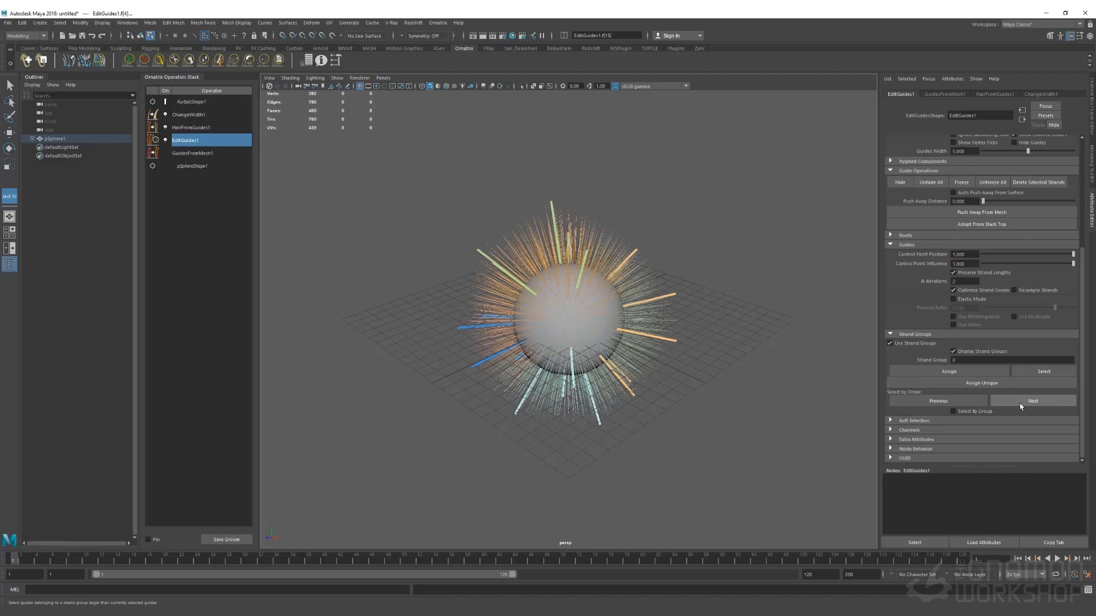
left_click(1020, 404)
left_click(1021, 405)
left_click(1021, 405)
left_click(1021, 405)
left_click(1021, 405)
key("q")
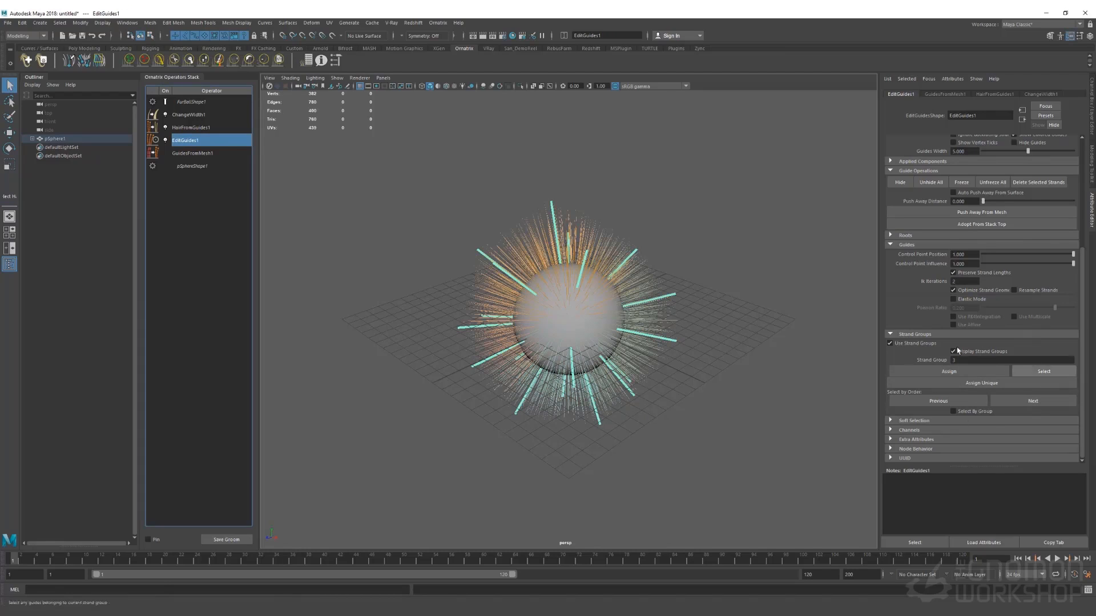
Tear off the Ornatrix operator menu as a floating window beside the sphere
left_click(436, 23)
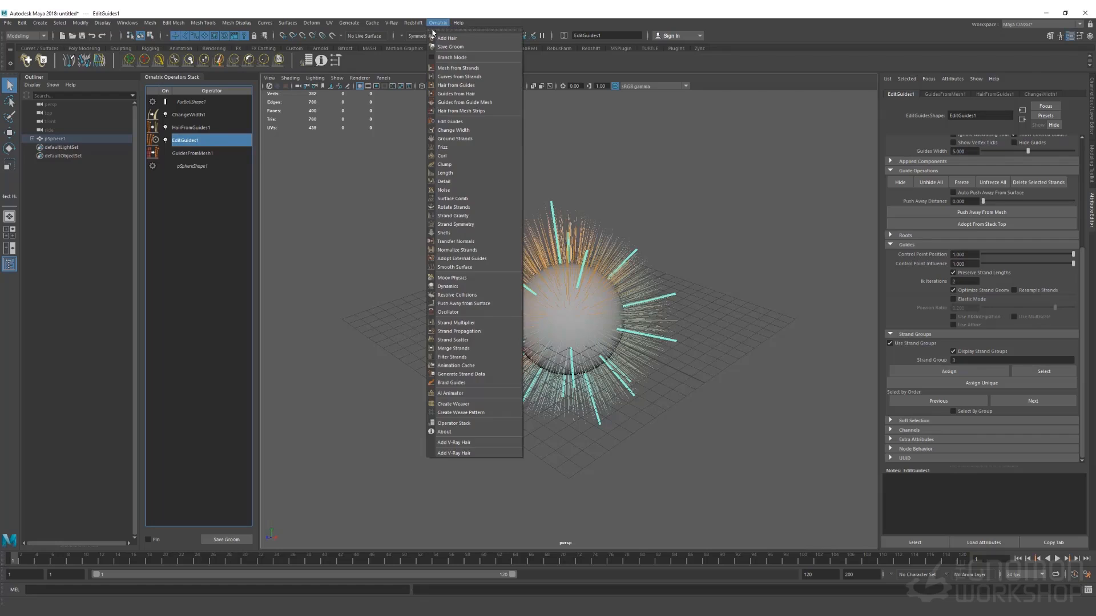
left_click(432, 31)
left_click_drag(475, 36, 798, 112)
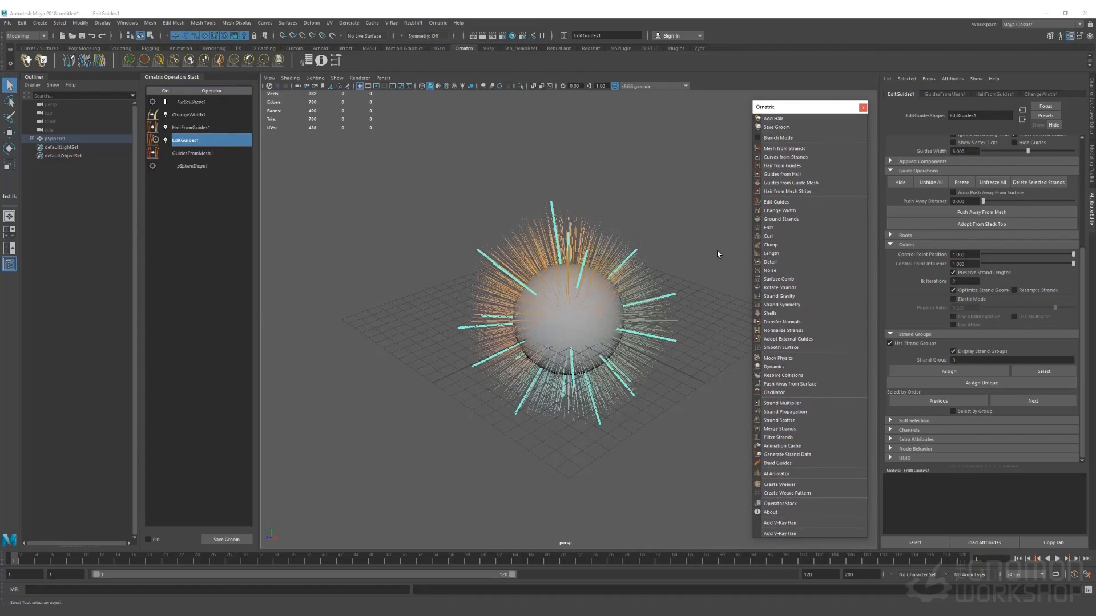
Add Curl1 above HairFromGuides1, limited to strand group 1 with magnitude 0
left_click(776, 236)
left_click(186, 142)
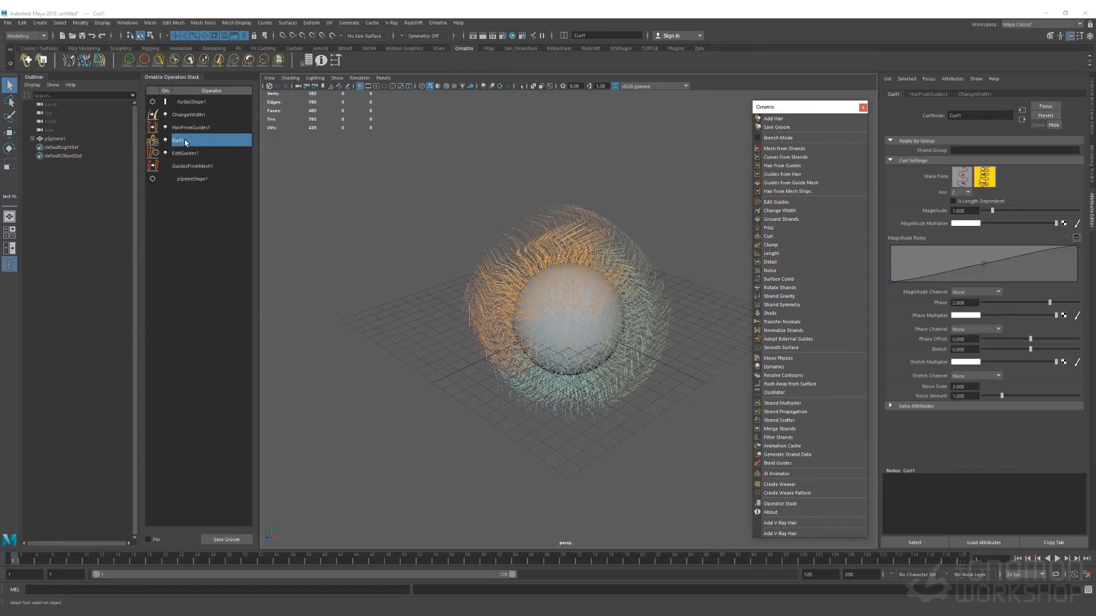
left_click_drag(186, 142, 186, 127)
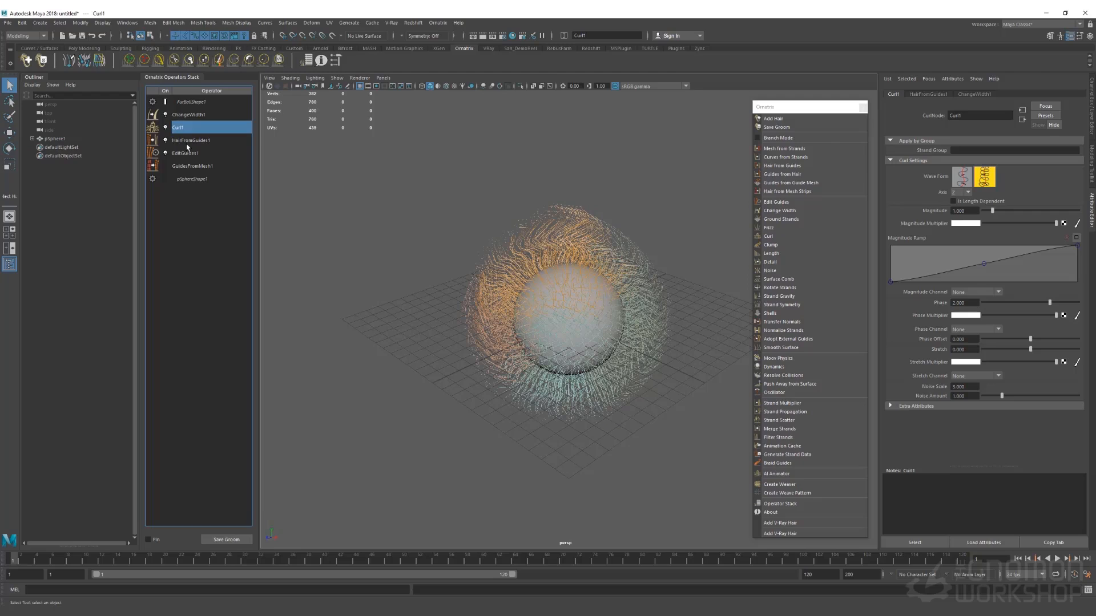
left_click(961, 151)
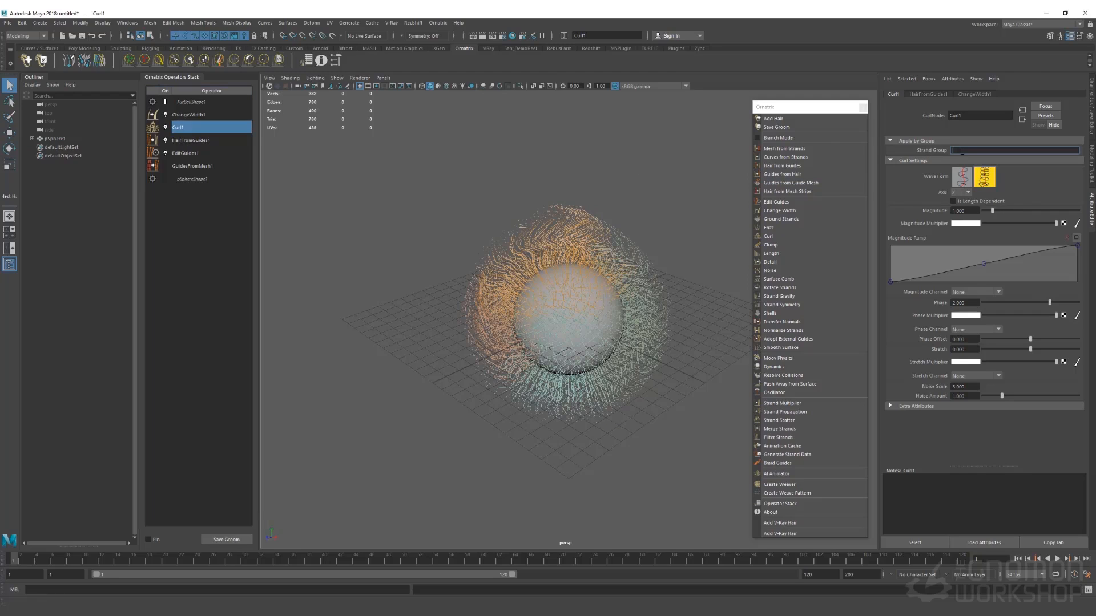
type("1")
key("Return")
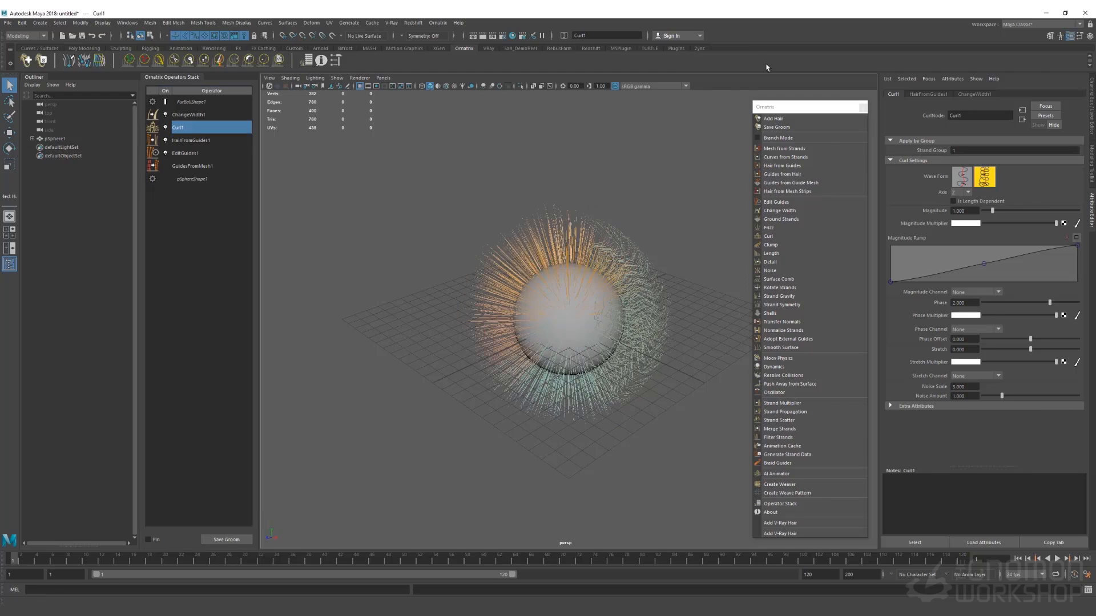
left_click_drag(675, 268, 640, 289, "alt")
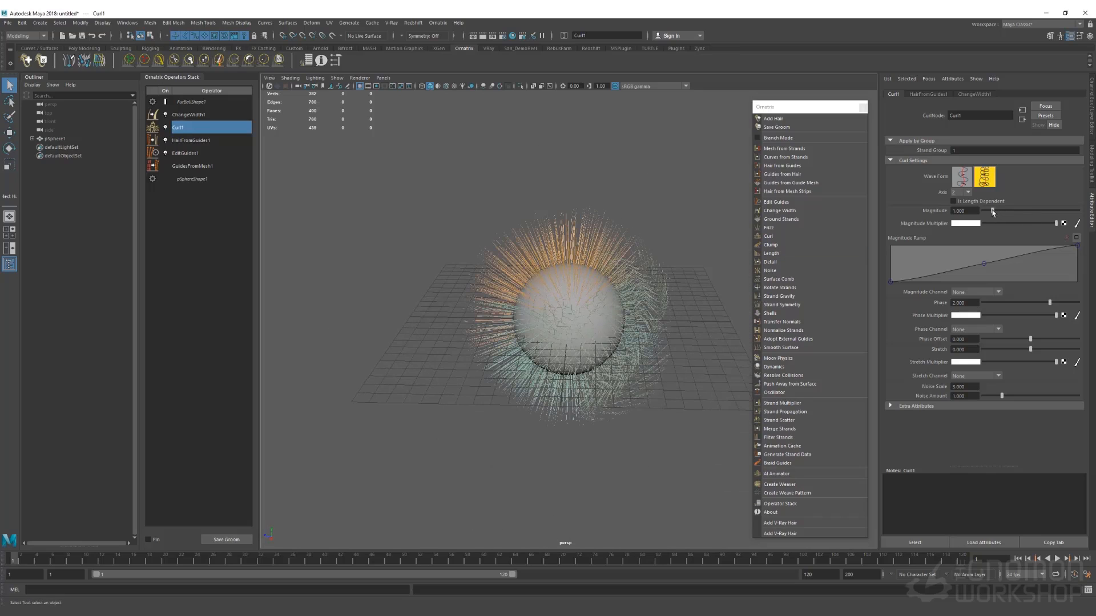
left_click_drag(992, 211, 982, 212)
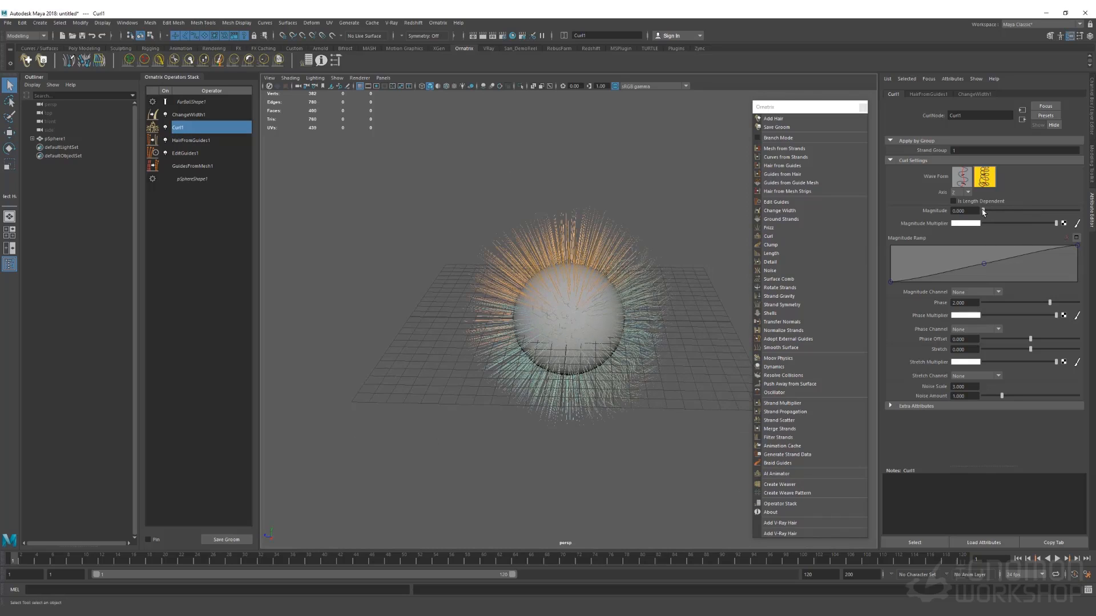
left_click_drag(573, 297, 599, 314, "alt")
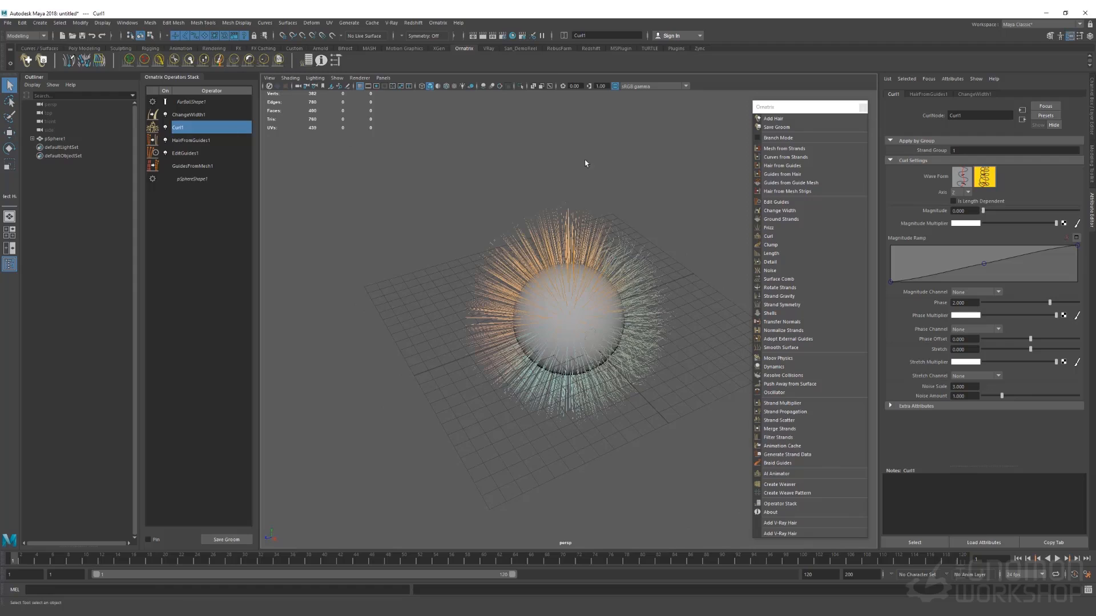
Add a Frizz operator limited to strand group 2
left_click(781, 226)
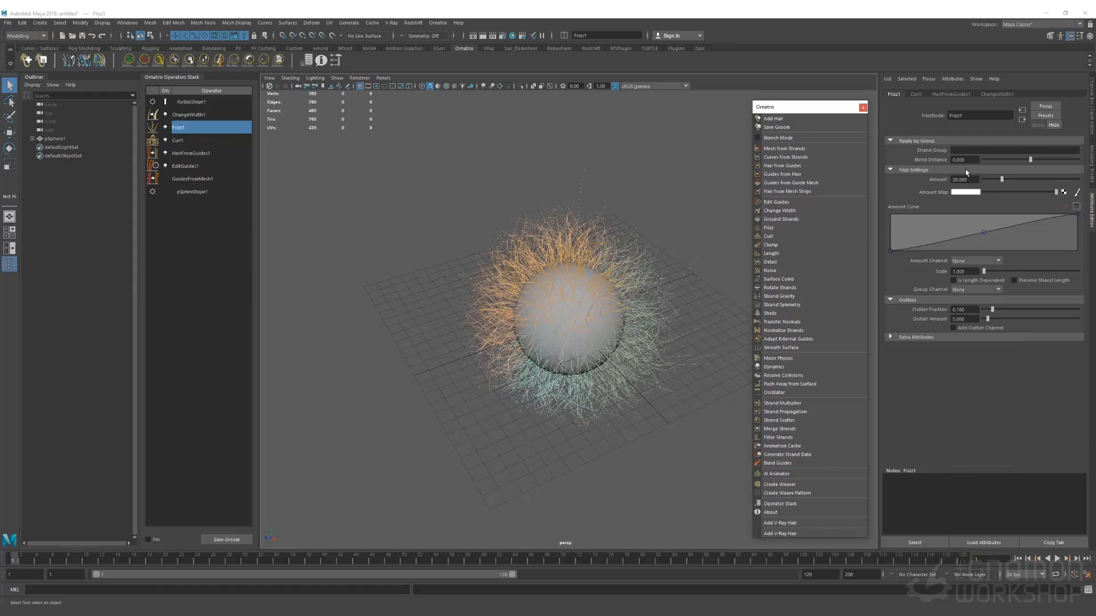
left_click(961, 149)
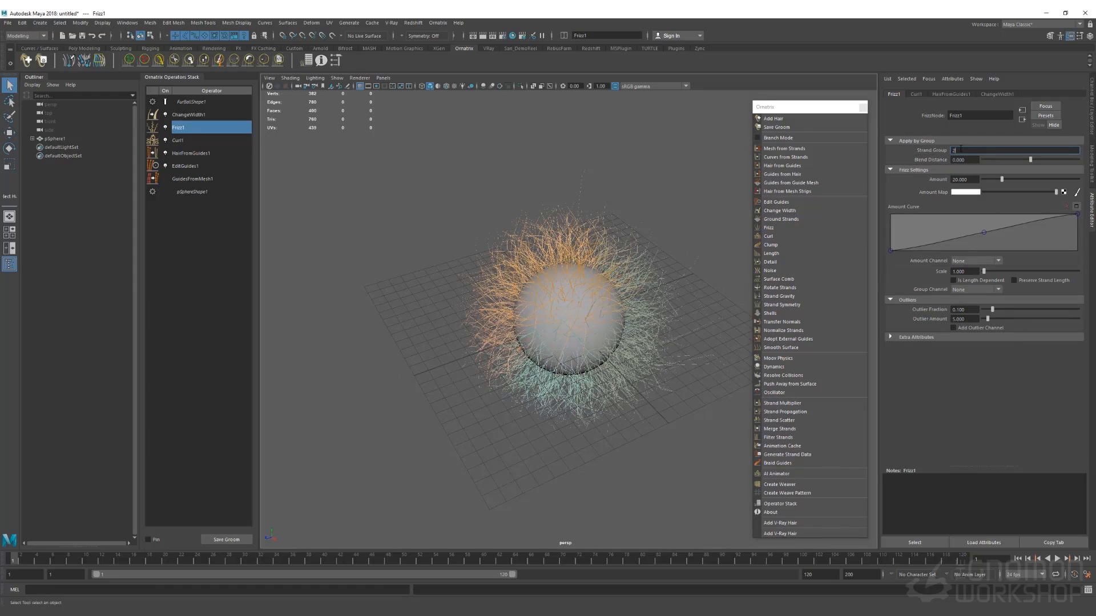
type("2")
key("Return")
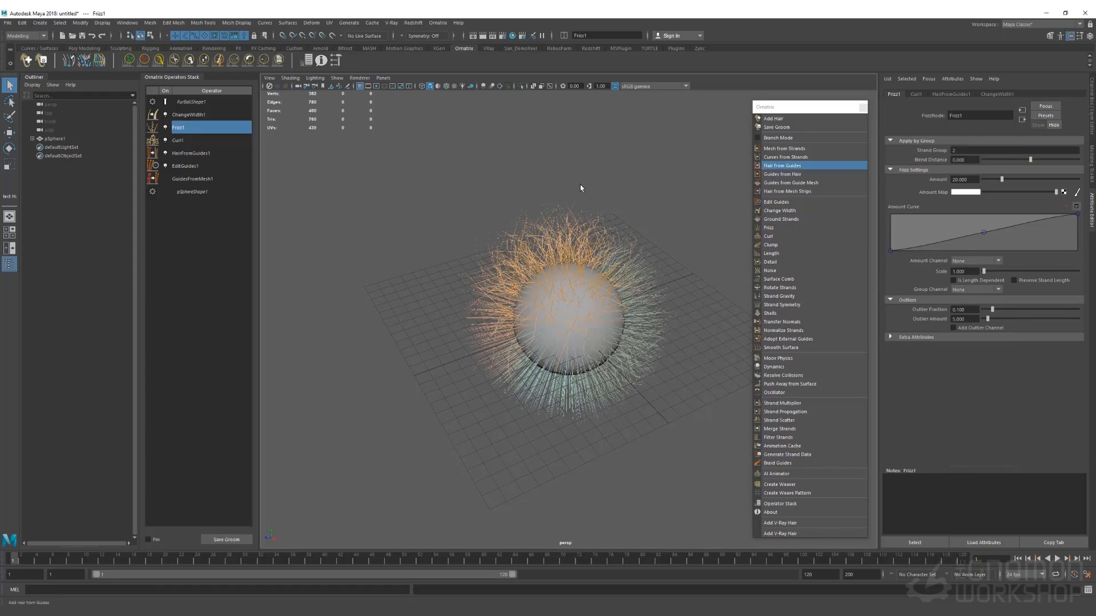
left_click_drag(593, 267, 620, 290, "alt")
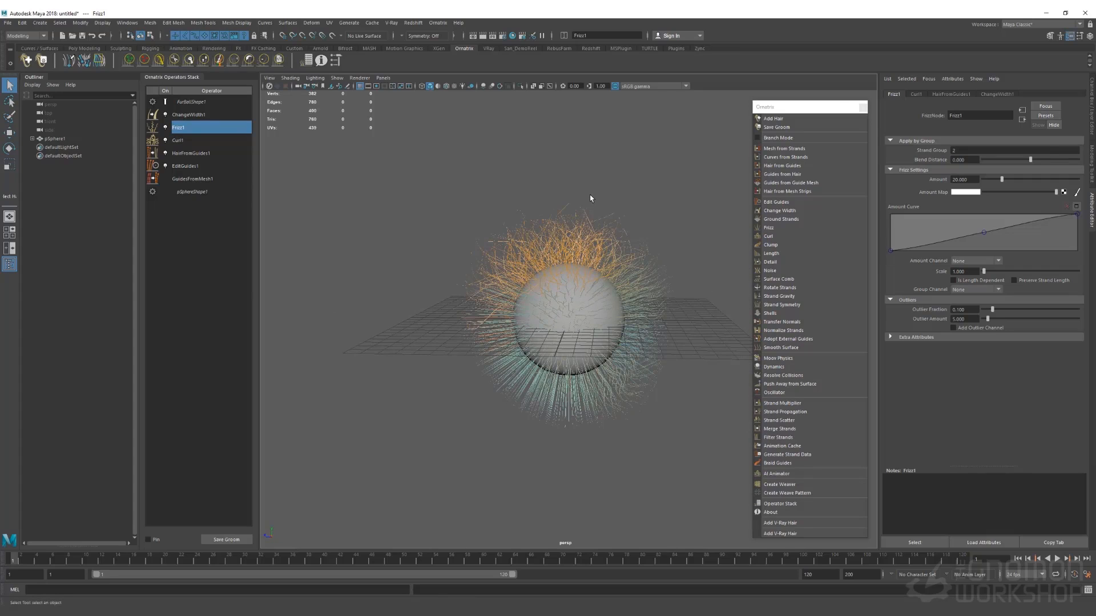
View the golden retriever reference photo, then close it
key("alt+Tab")
mouse_move(636, 95)
left_mouse_down()
mouse_move(709, 97)
mouse_move(653, 96)
left_mouse_up()
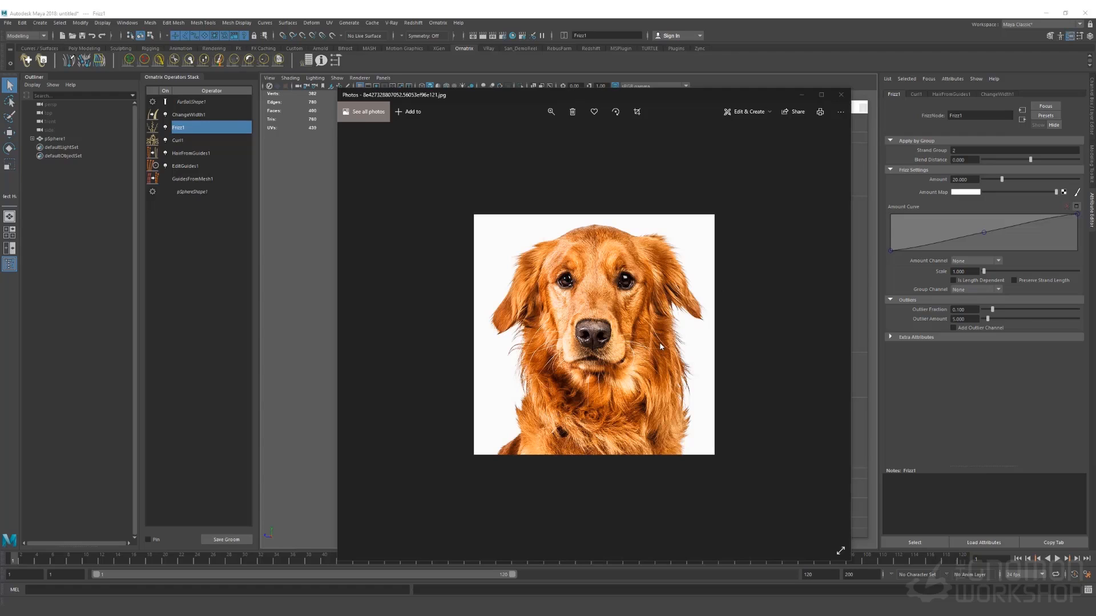
left_click(841, 94)
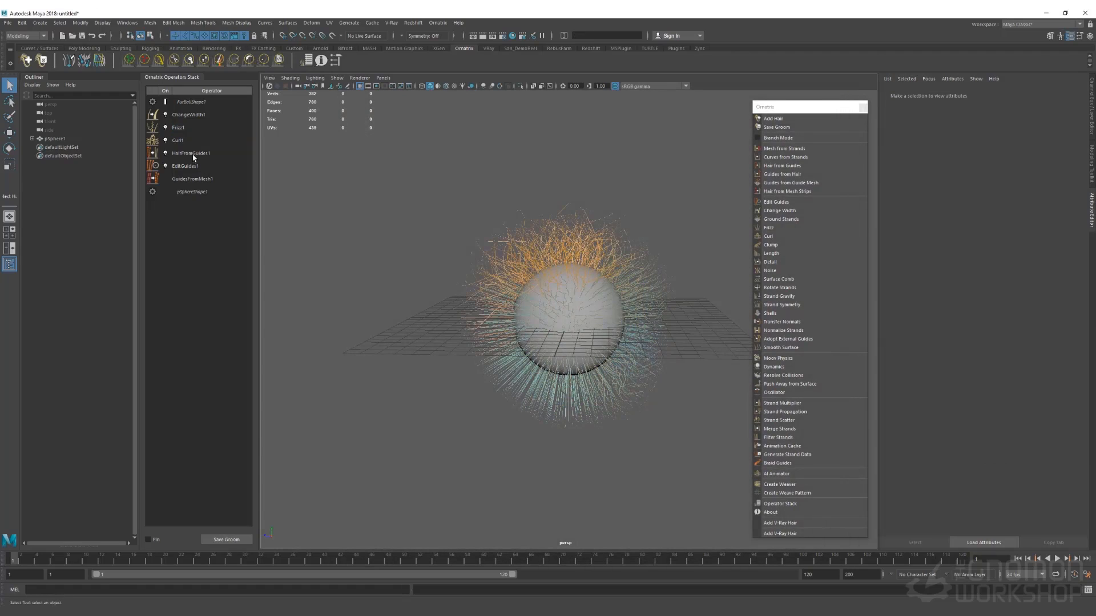
Set HairFromGuides1's Viewport Count Fraction to 1 and inspect the full-density hair
left_click(192, 154)
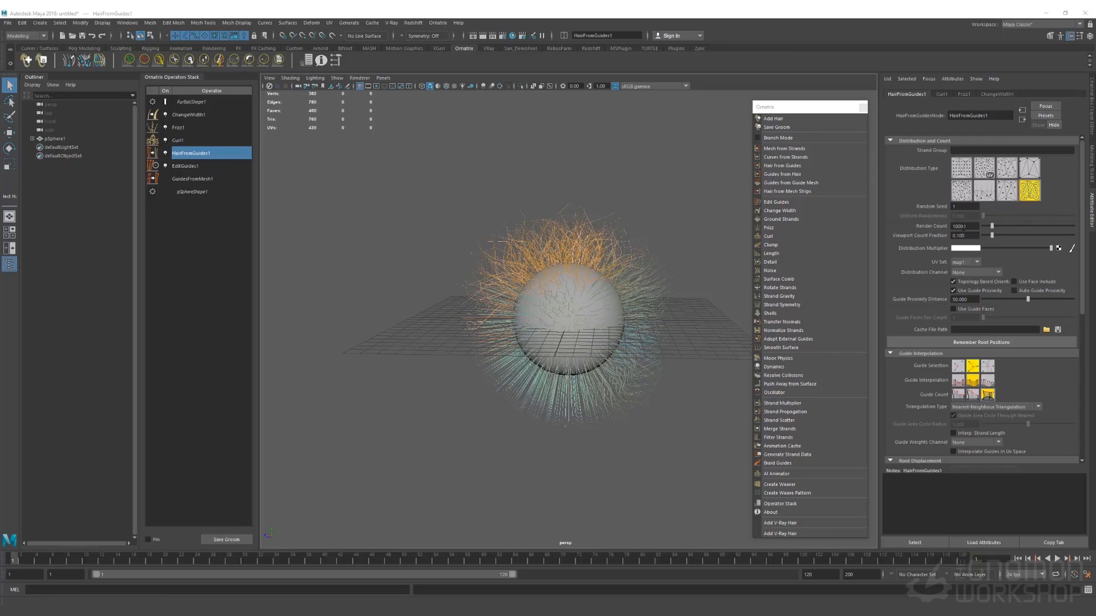
left_click_drag(970, 227, 952, 227)
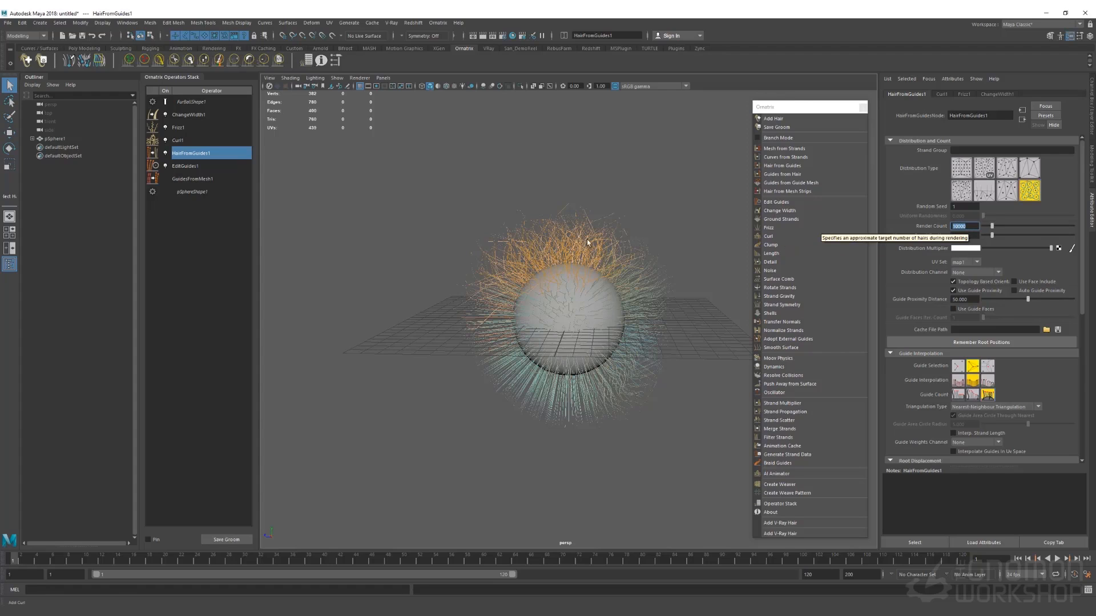
key("Tab")
type("1")
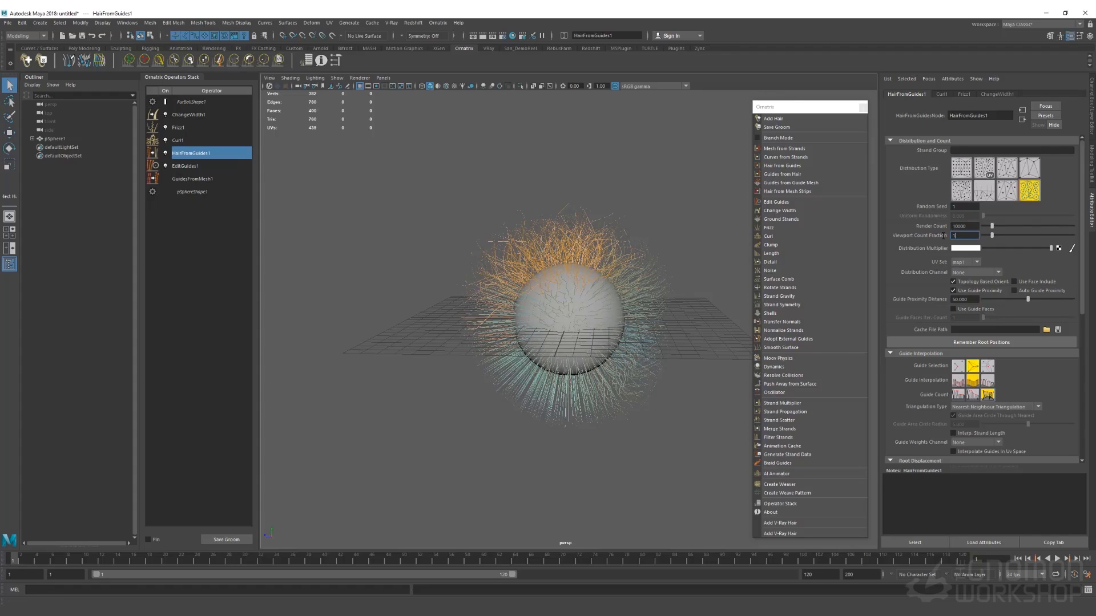
key("Return")
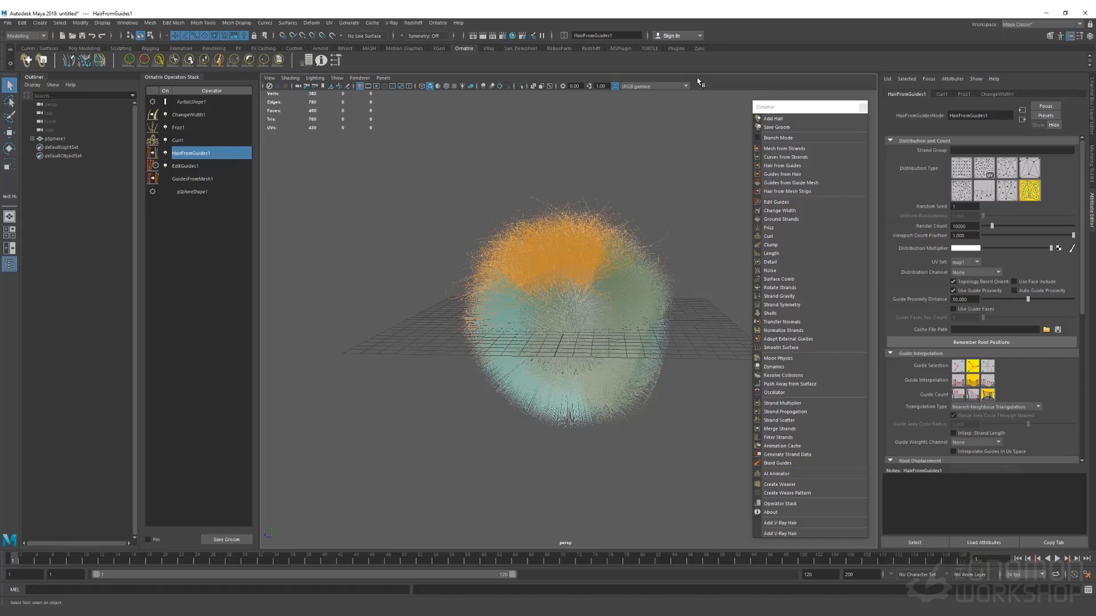
left_click_drag(495, 251, 553, 264, "alt")
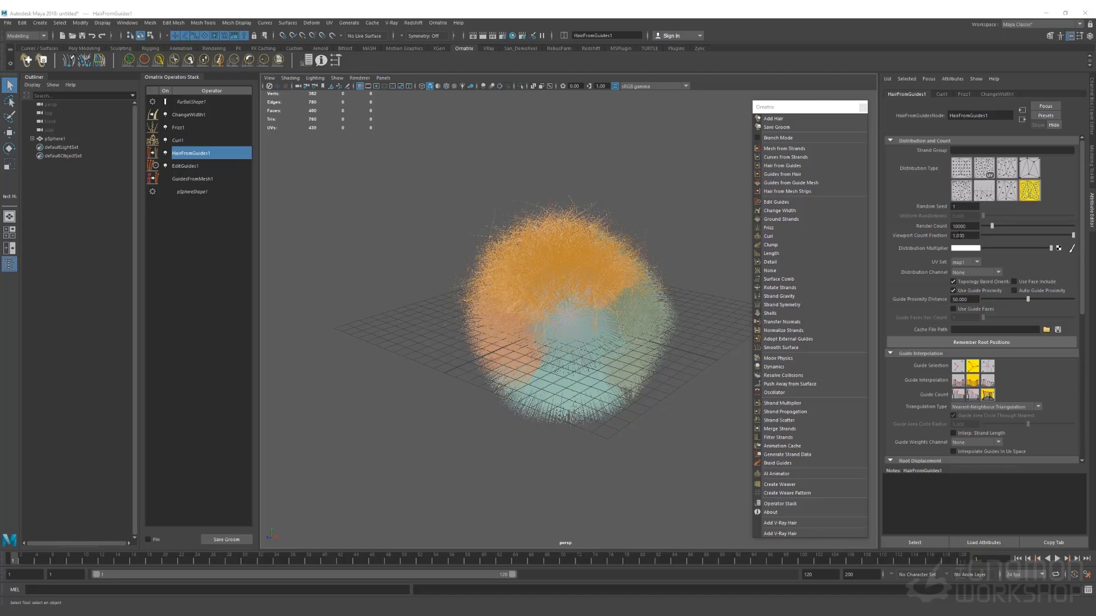
Set the viewport count fraction back to 0.1
left_click(954, 236)
type("0.1")
key("Return")
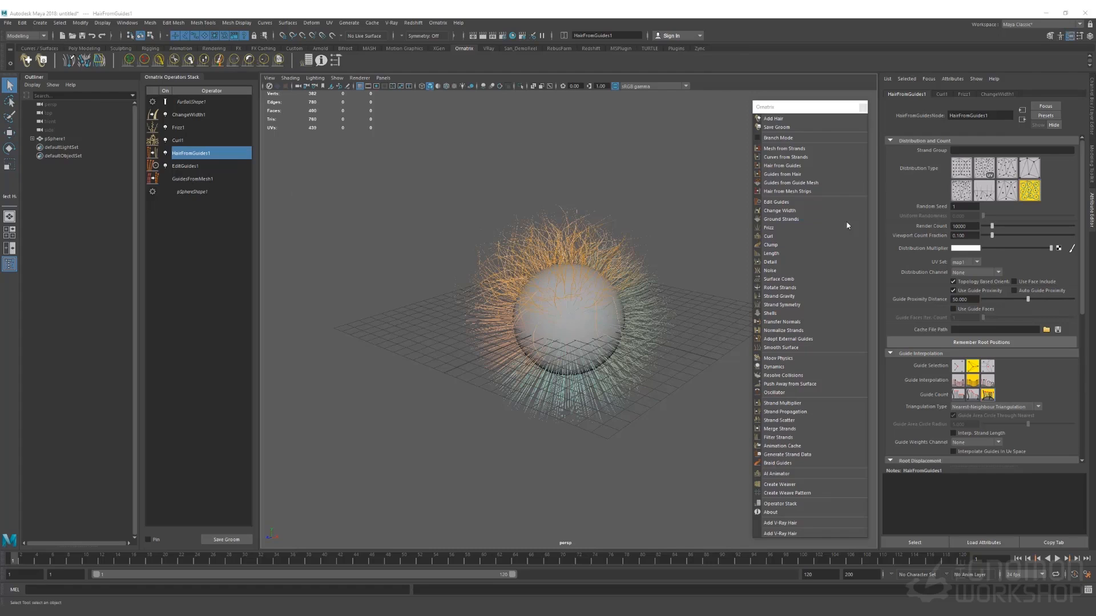
Connect a Checker texture to the Distribution Multiplier and inspect the sphere
left_click(1058, 250)
left_click(448, 434)
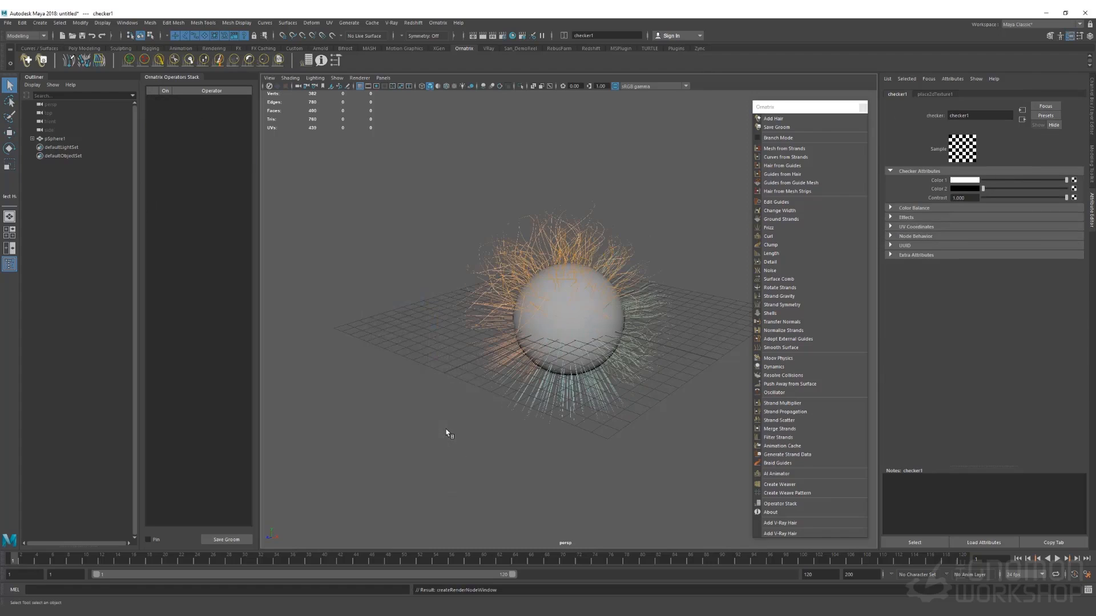
left_click_drag(587, 281, 523, 394, "alt")
left_click_drag(521, 405, 539, 280, "alt")
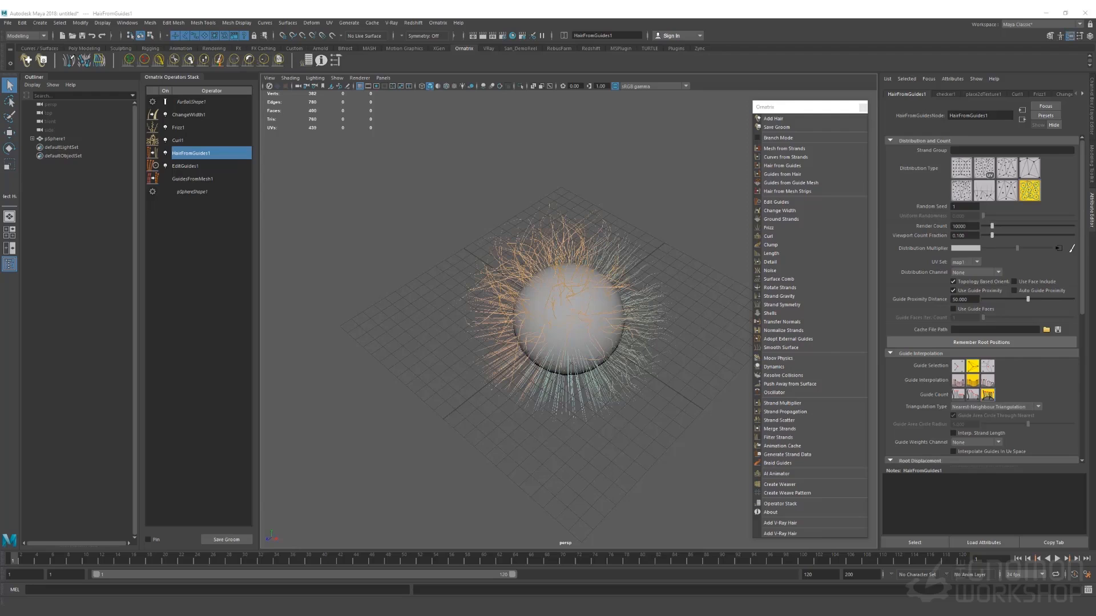
Scroll through the HairFromGuides1 attributes to review its settings
scroll(893, 334, "down", 3)
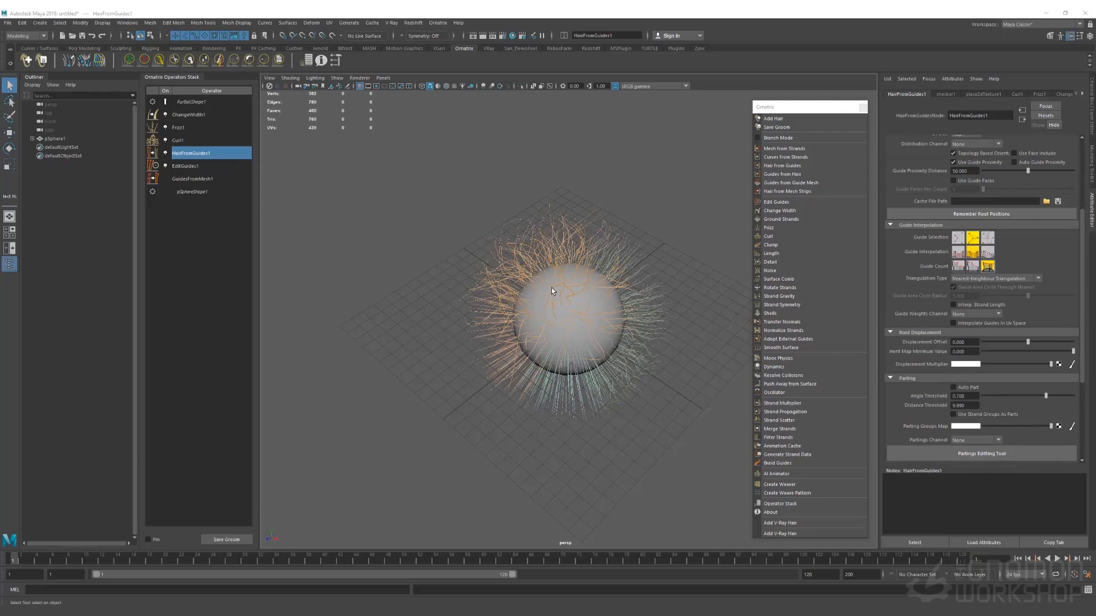
scroll(913, 329, "up", 3)
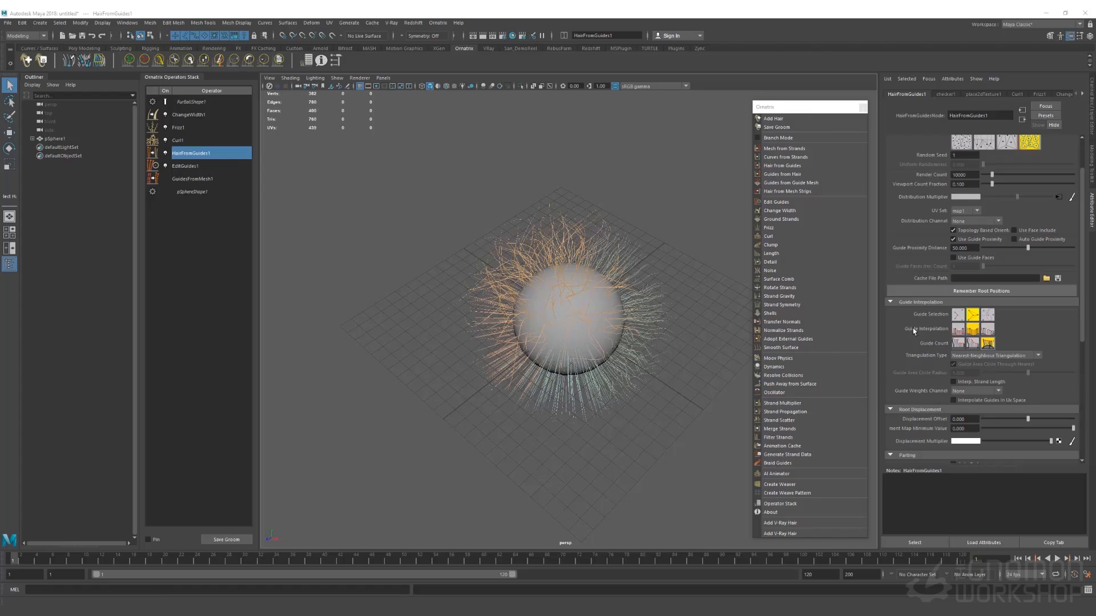
scroll(915, 312, "down", 8)
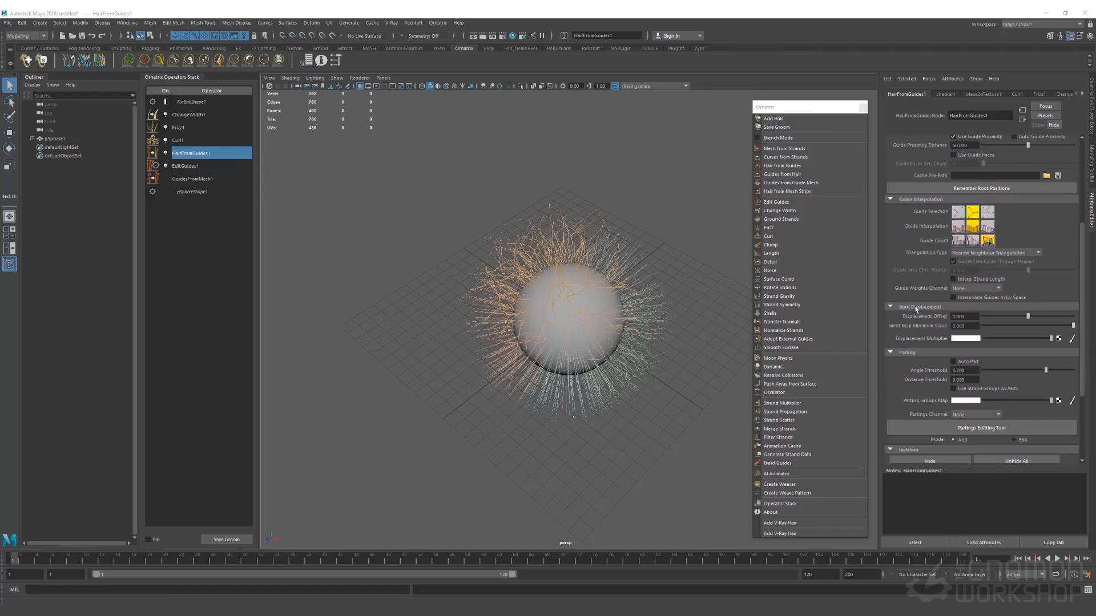
scroll(921, 337, "up", 8)
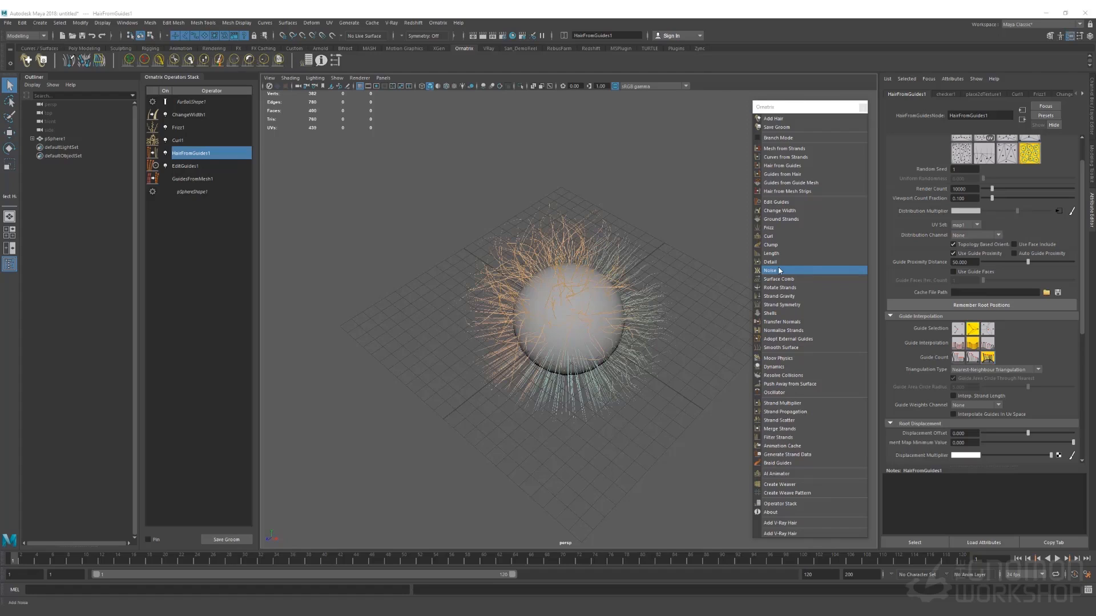
Delete the Frizz1 and Curl1 operators from the Operators Stack
left_click(180, 140)
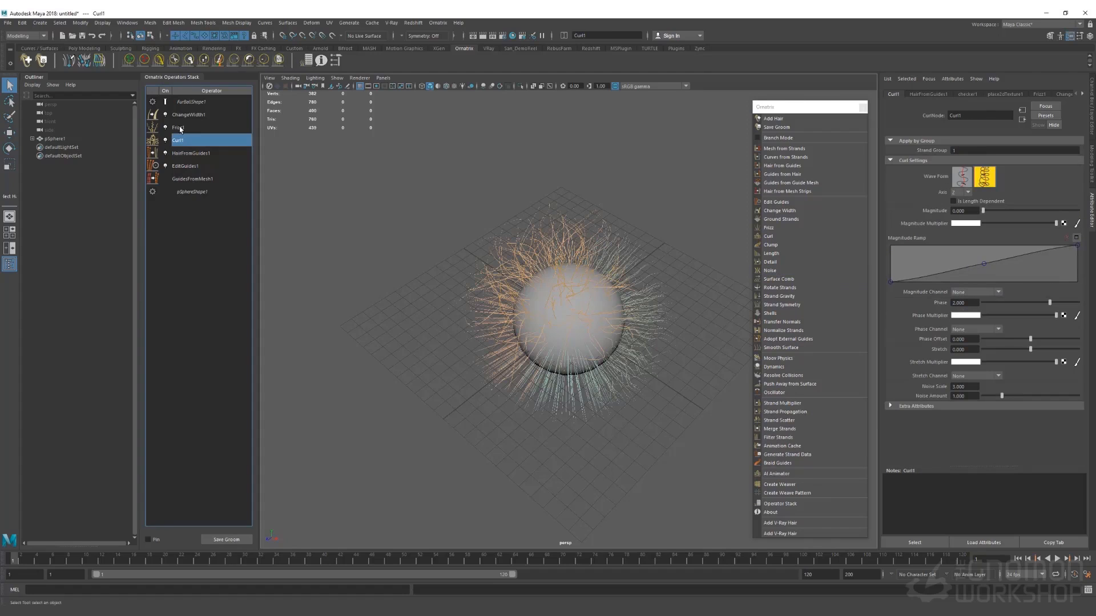
left_click(180, 128)
left_click(180, 141)
left_click(184, 129)
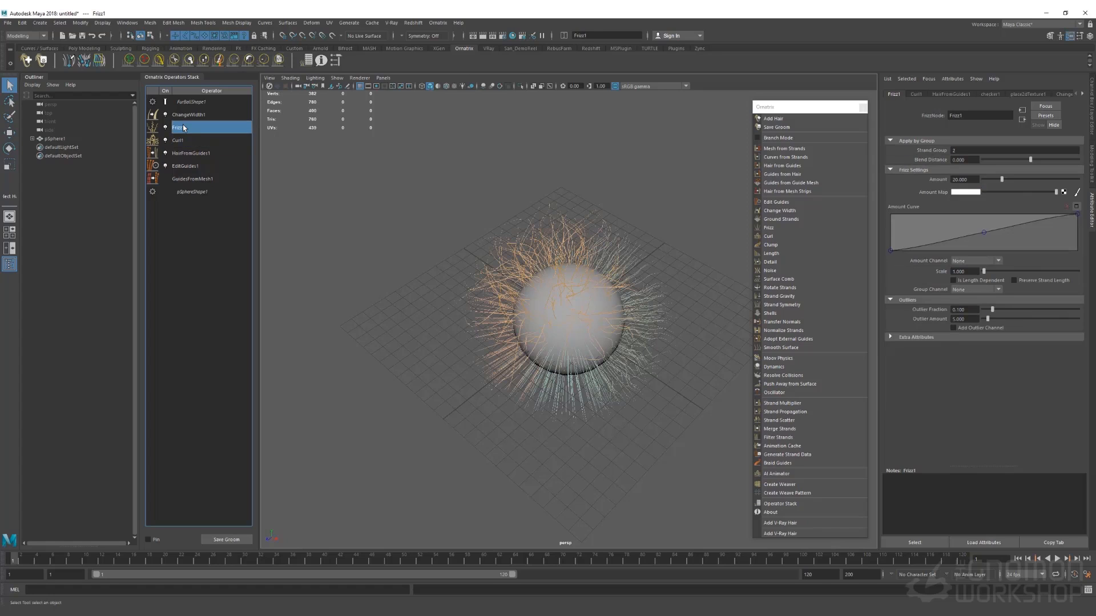
key("Delete")
left_click(184, 128)
key("Delete")
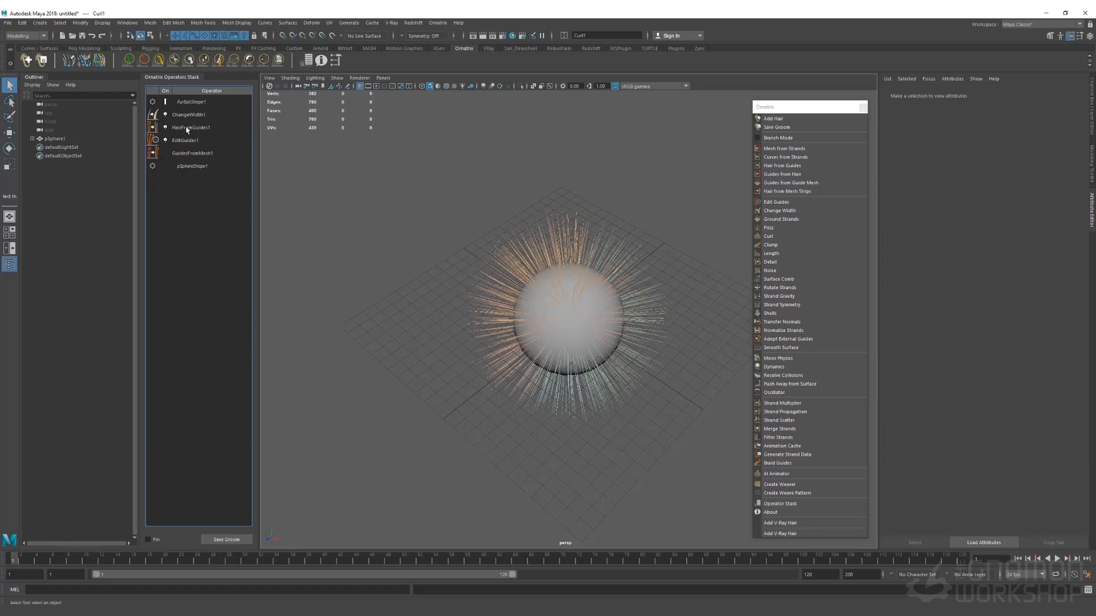
Select EditGuides1 and activate the Comb brush
left_click(186, 128)
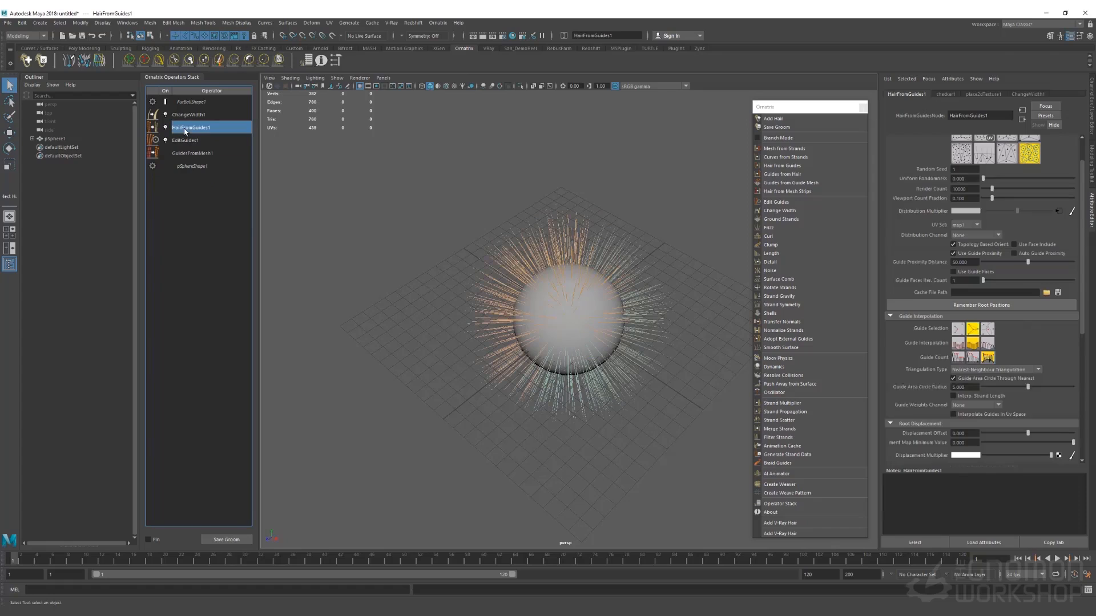
left_click(159, 59)
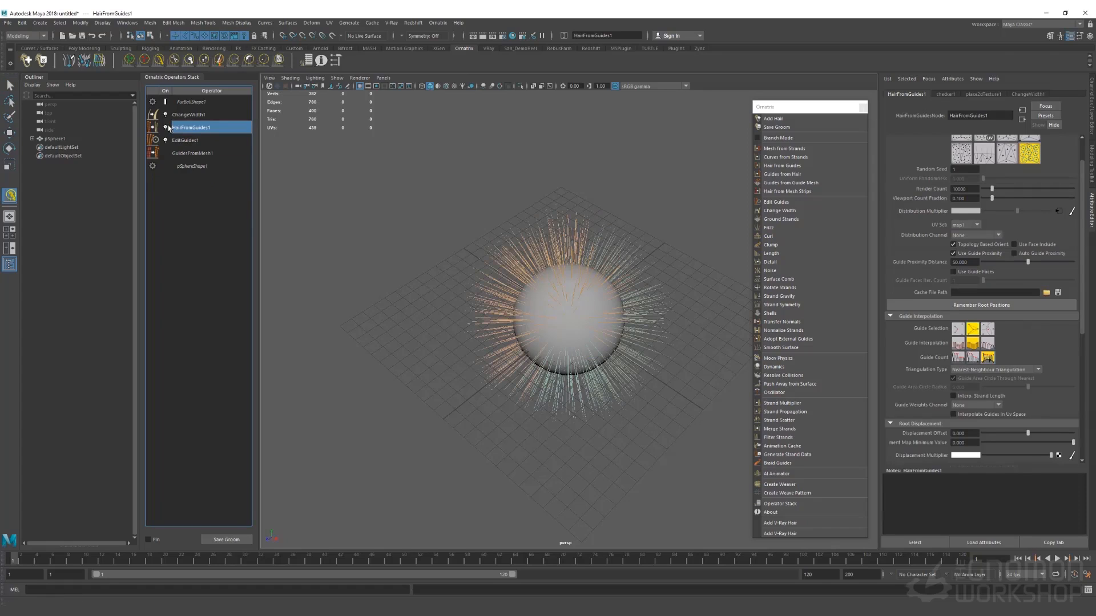
left_click(188, 140)
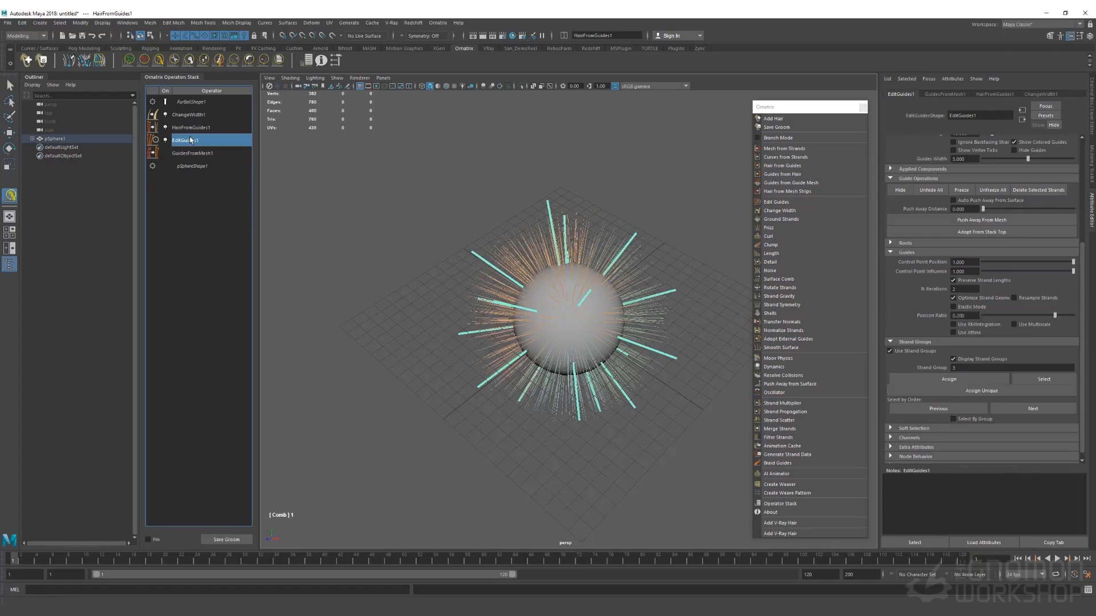
left_click(158, 60)
Comb the right, left and top guides downward over the sphere
left_click_drag(594, 314, 592, 289, "alt")
mouse_move(652, 318)
left_mouse_down()
mouse_move(665, 396)
mouse_move(655, 451)
left_mouse_up()
left_click_drag(624, 342, 592, 460)
left_click_drag(510, 368, 514, 462)
left_click_drag(478, 331, 472, 481)
left_click_drag(482, 360, 467, 446)
left_click_drag(488, 327, 503, 454)
mouse_move(503, 269)
left_mouse_down()
mouse_move(450, 420)
mouse_move(480, 445)
left_mouse_up()
left_click_drag(496, 316, 502, 399)
left_click_drag(654, 285, 632, 428)
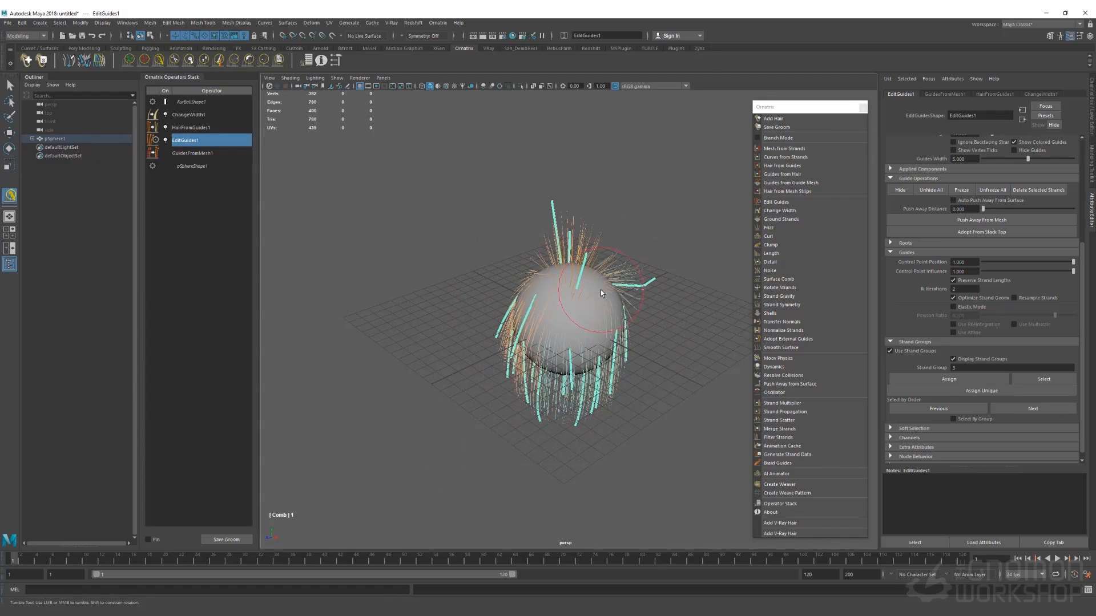
left_click_drag(539, 251, 652, 279)
mouse_move(563, 231)
left_mouse_down()
mouse_move(683, 276)
mouse_move(653, 313)
mouse_move(619, 326)
left_mouse_up()
mouse_move(610, 256)
left_mouse_down()
mouse_move(641, 289)
mouse_move(651, 337)
mouse_move(669, 291)
left_mouse_up()
Pull the lower guides inward toward a point beneath the sphere from several sides
left_click_drag(506, 314, 556, 426)
left_click_drag(642, 368, 593, 421)
left_click_drag(528, 365, 558, 422)
left_click_drag(485, 393, 565, 422)
mouse_move(635, 406)
left_mouse_down()
mouse_move(585, 423)
mouse_move(456, 388)
left_mouse_up()
left_click_drag(680, 320, 642, 389)
mouse_move(656, 351)
left_mouse_down()
mouse_move(622, 402)
mouse_move(585, 423)
left_mouse_up()
mouse_move(450, 304)
left_mouse_down("alt")
mouse_move(455, 373)
mouse_move(502, 405)
left_mouse_up("alt")
left_click_drag(477, 363, 562, 439)
left_click_drag(645, 376, 596, 425)
mouse_move(471, 370)
left_mouse_down()
mouse_move(511, 437)
mouse_move(628, 456)
left_mouse_up()
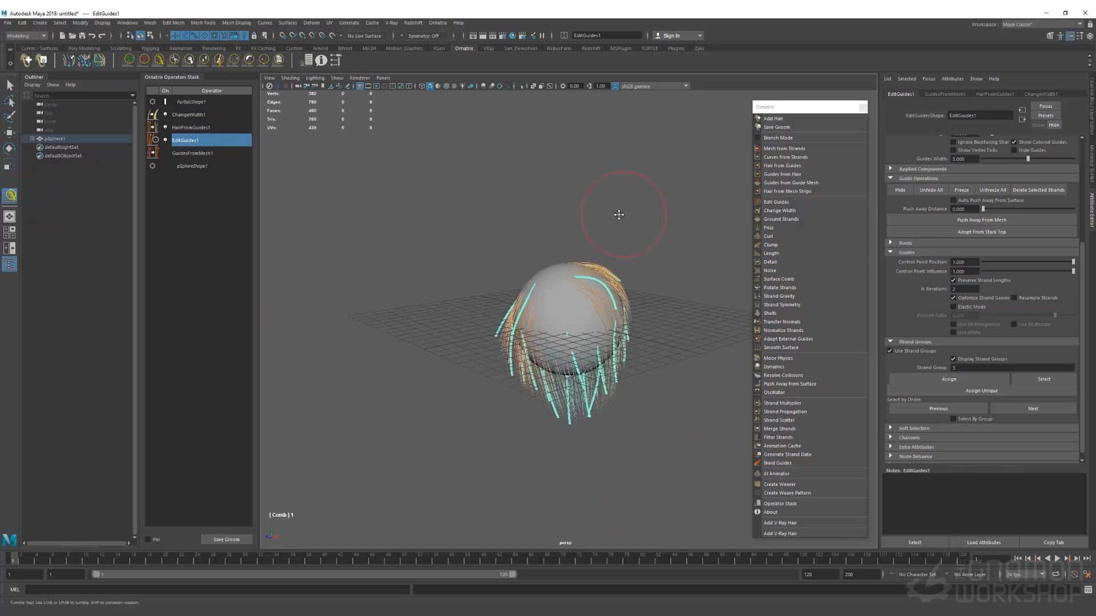
middle_click_drag(624, 217, 584, 215, "alt")
Add a Length operator above HairFromGuides1 with slightly randomized strand lengths
left_click(205, 129)
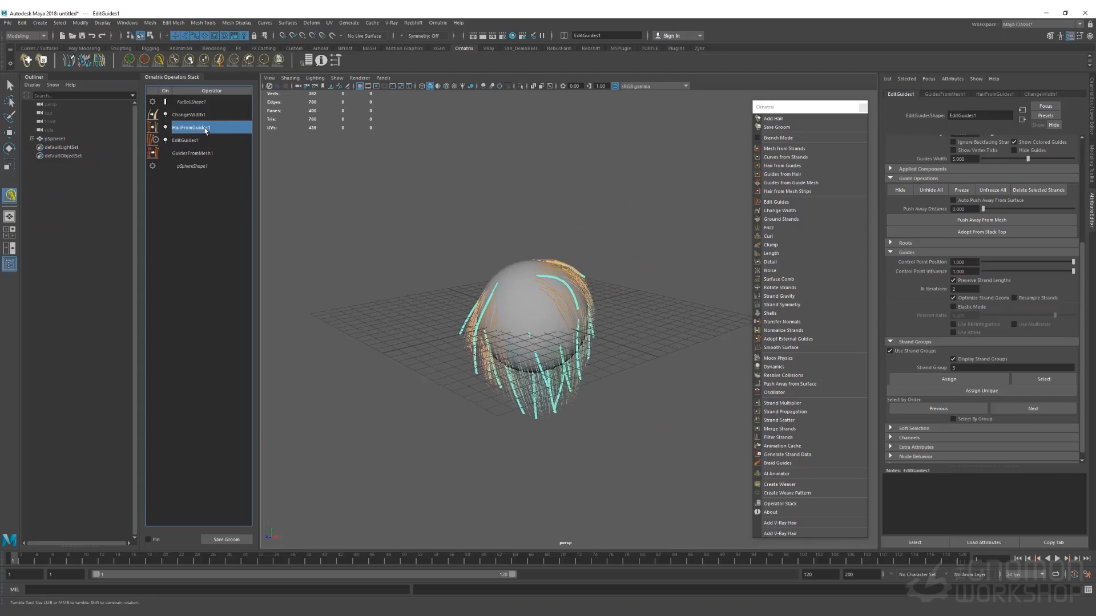
left_click(778, 254)
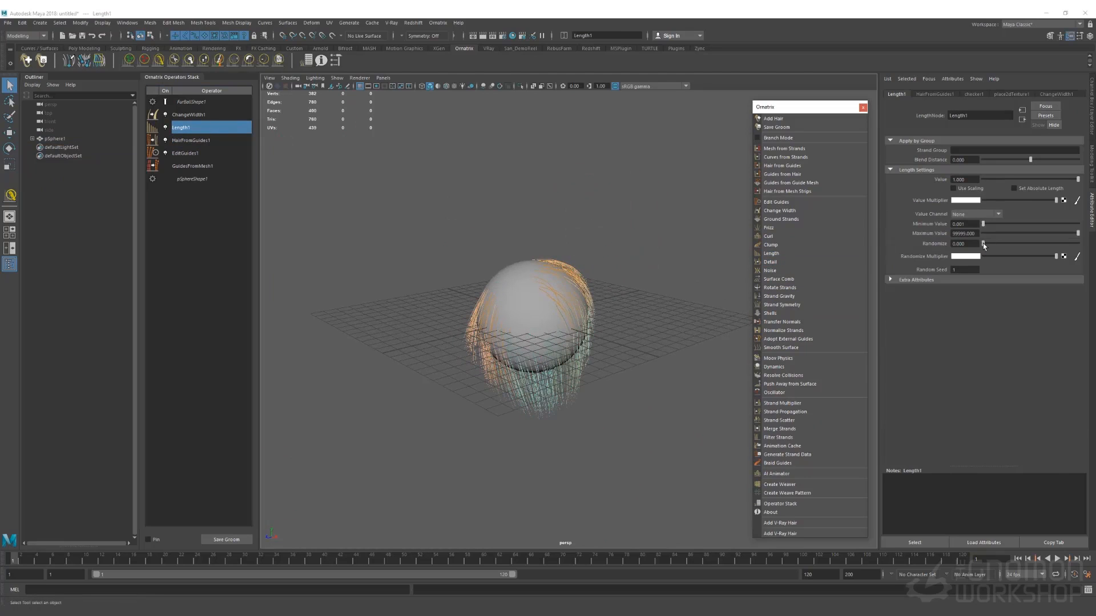
left_click_drag(983, 243, 1024, 253)
Hide the viewport grid and frame the hair-covered sphere closer
right_click_drag(516, 290, 588, 385, "alt")
left_click(360, 86)
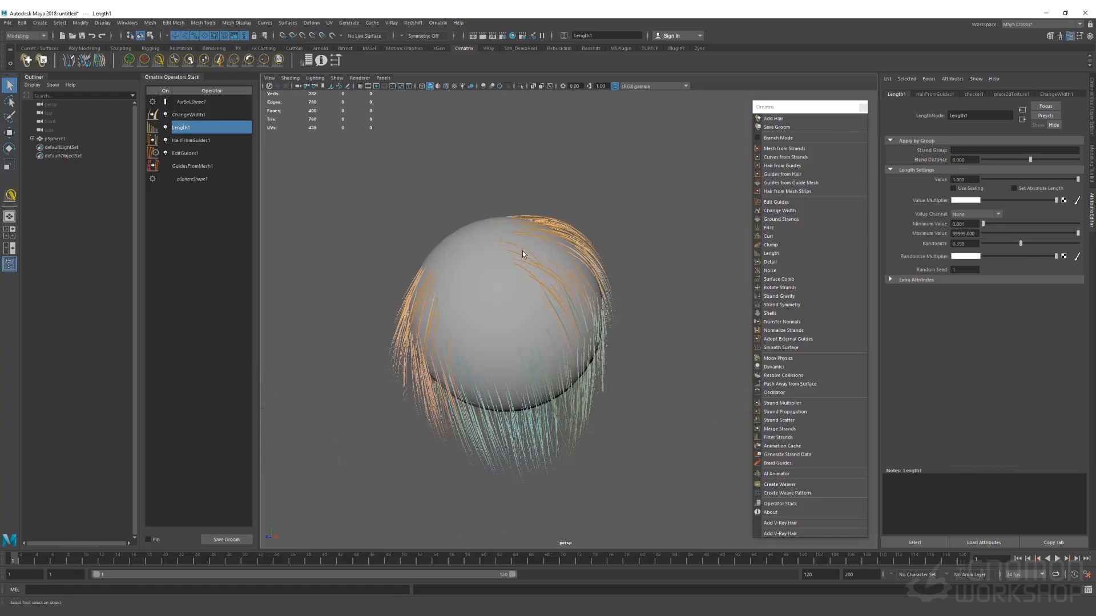
left_click_drag(585, 326, 557, 283, "alt")
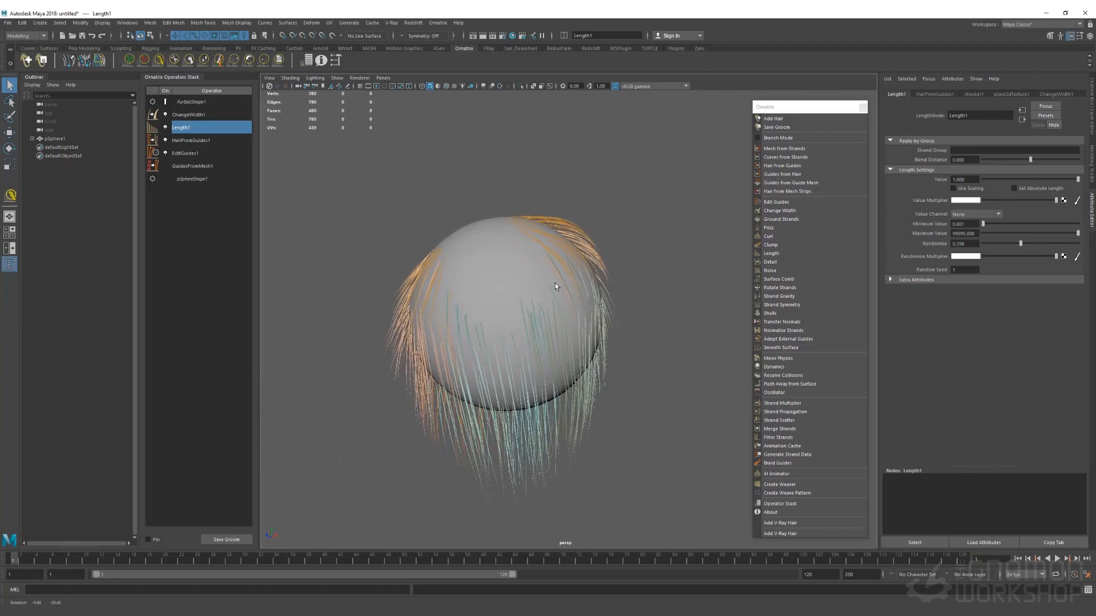
right_click_drag(556, 282, 574, 336, "alt")
middle_click_drag(573, 334, 606, 236, "alt")
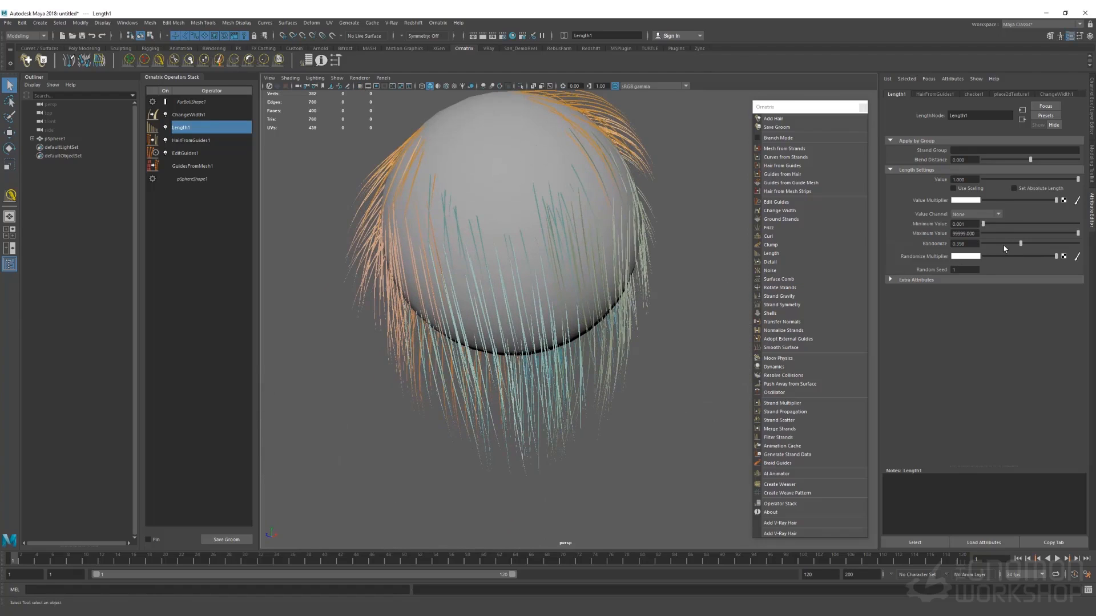
Compare length randomness between 0 and 0.49, settling on 0.38 with value channel None
left_click_drag(1000, 247, 918, 241)
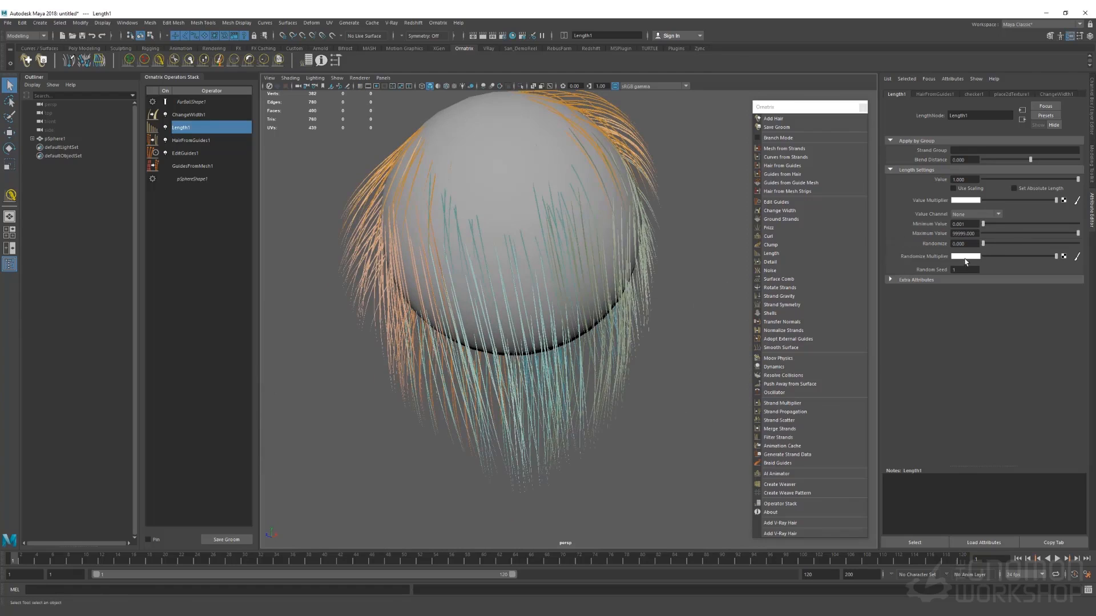
left_click_drag(984, 245, 1019, 246)
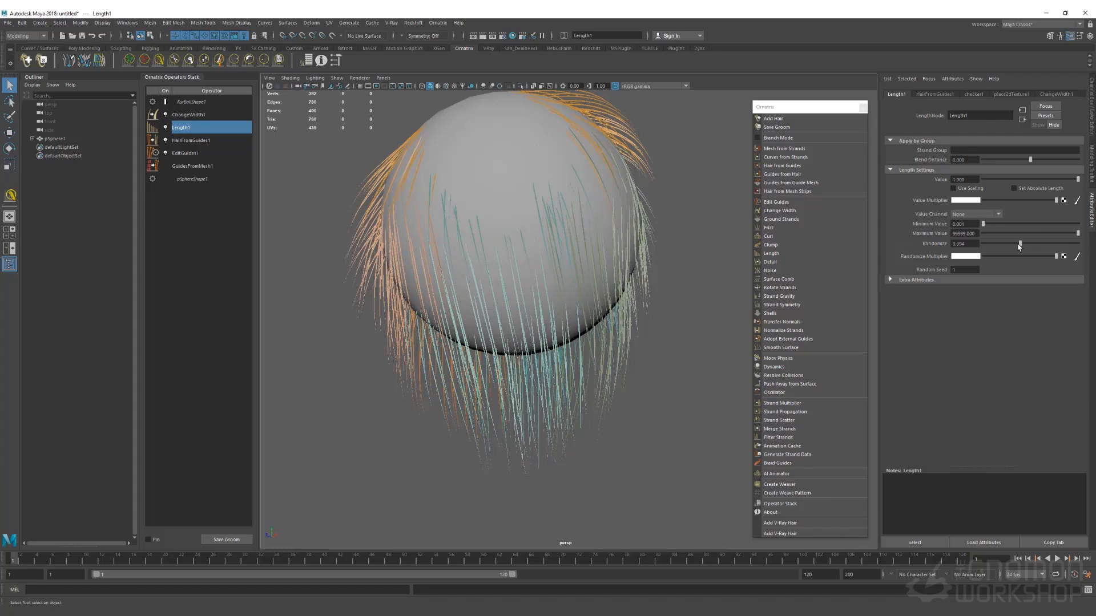
left_click(992, 215)
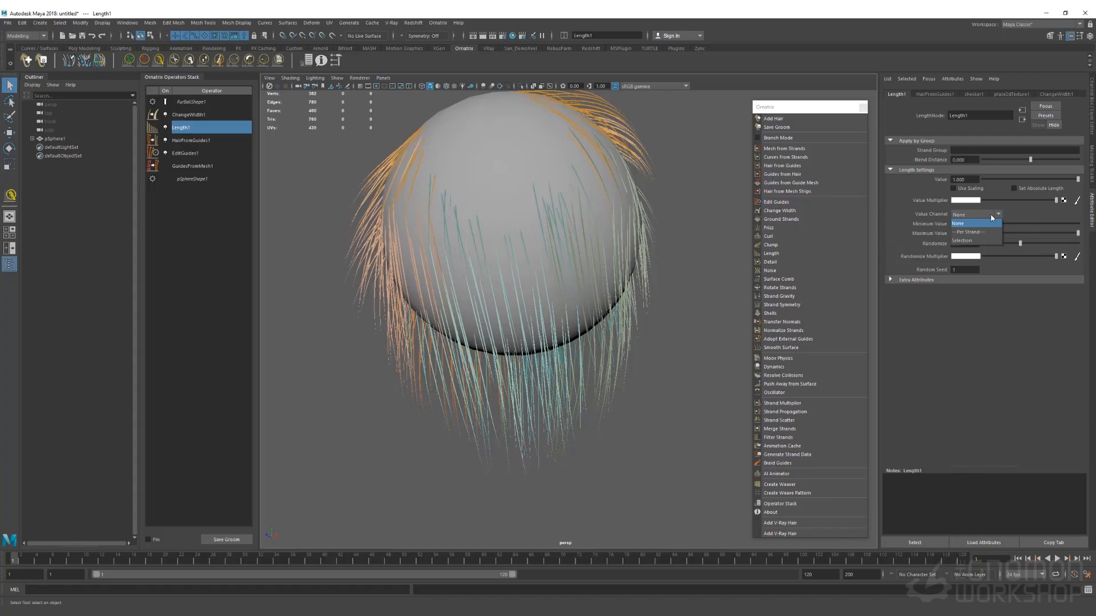
left_click(991, 215)
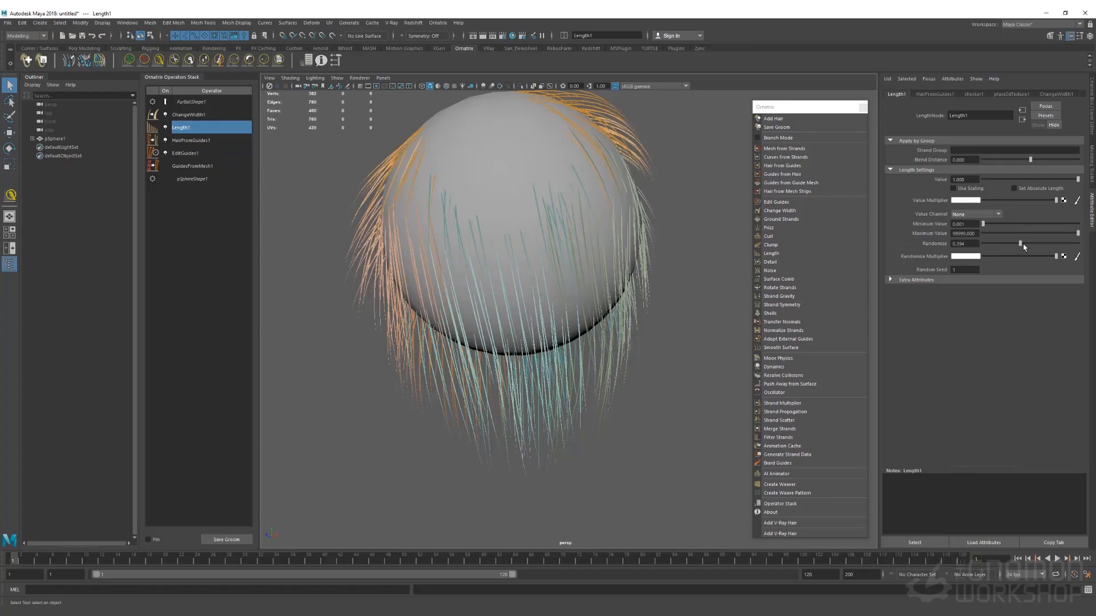
mouse_move(1022, 245)
left_mouse_down()
mouse_move(1003, 247)
mouse_move(1019, 253)
left_mouse_up()
Add a Clump operator and regenerate the clumps with a clump count of 1000
left_click(789, 245)
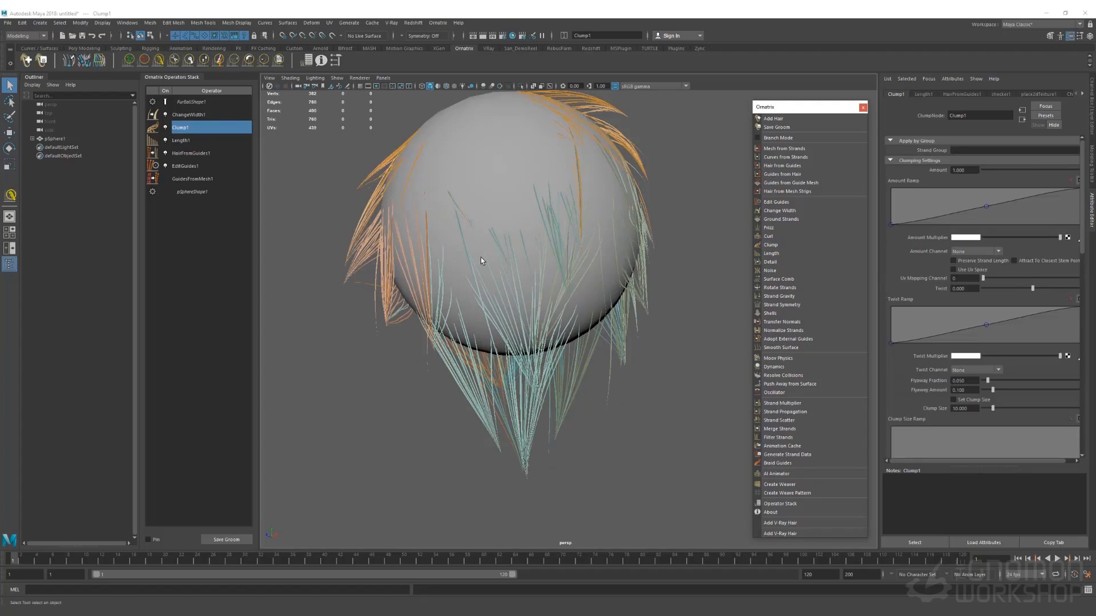
scroll(925, 375, "down", 5)
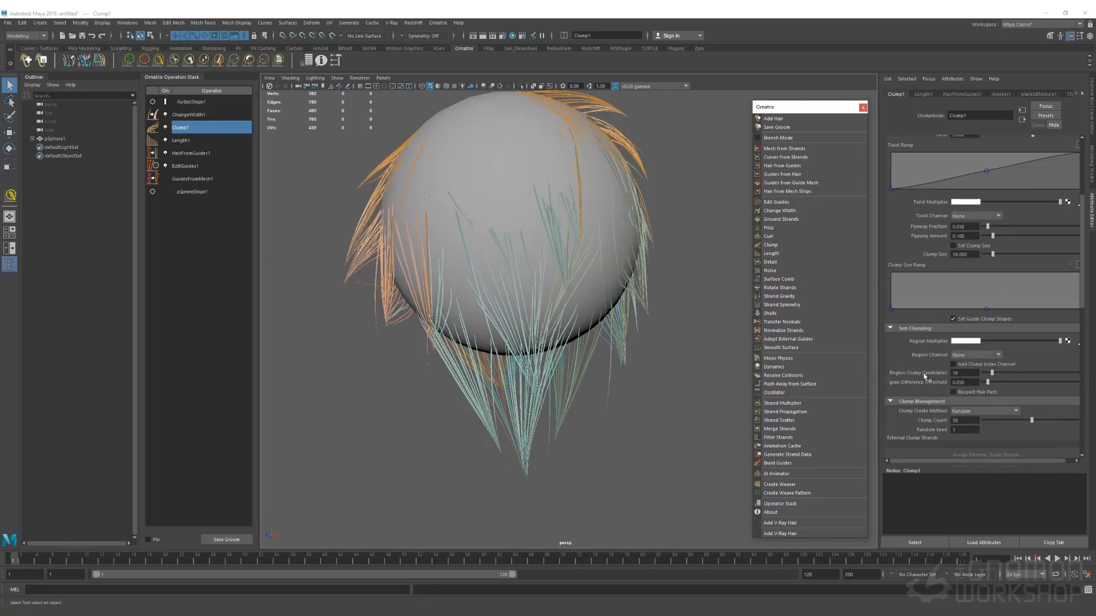
scroll(936, 428, "down", 3)
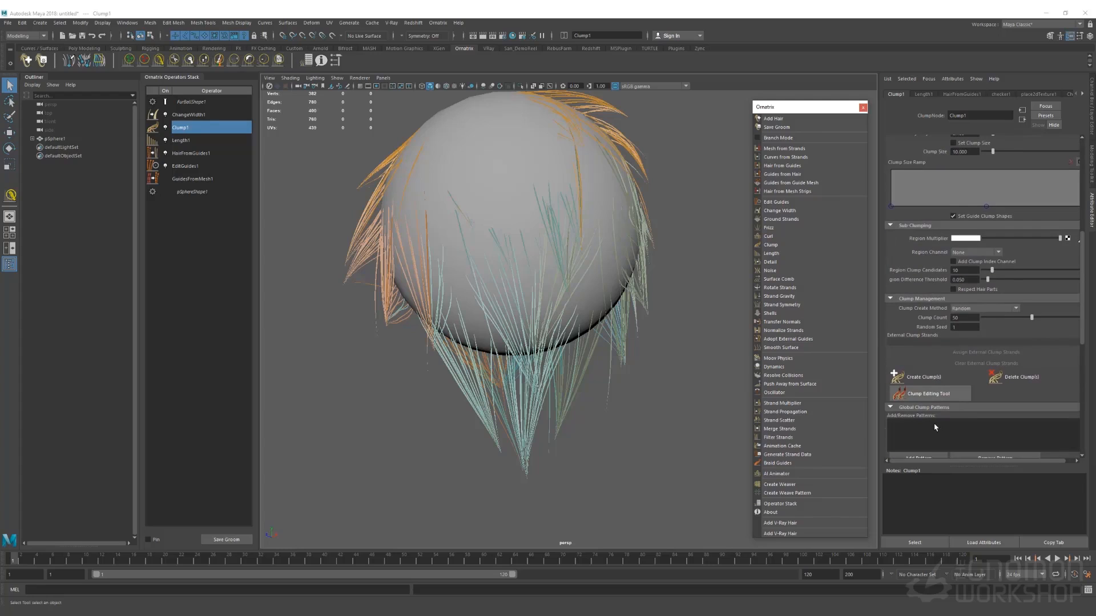
left_click_drag(961, 318, 941, 317)
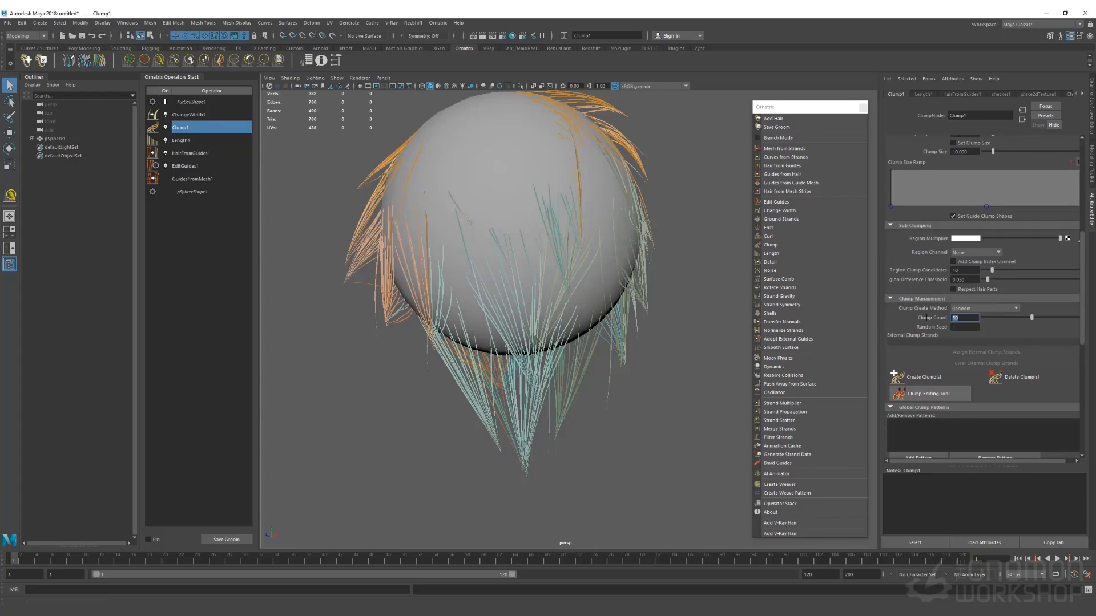
type("1000")
key("Return")
left_click(914, 378)
left_click_drag(653, 252, 607, 281, "alt")
Try a clump count of 200, then settle on 400 and regenerate the clumps
left_click(956, 318)
type("200")
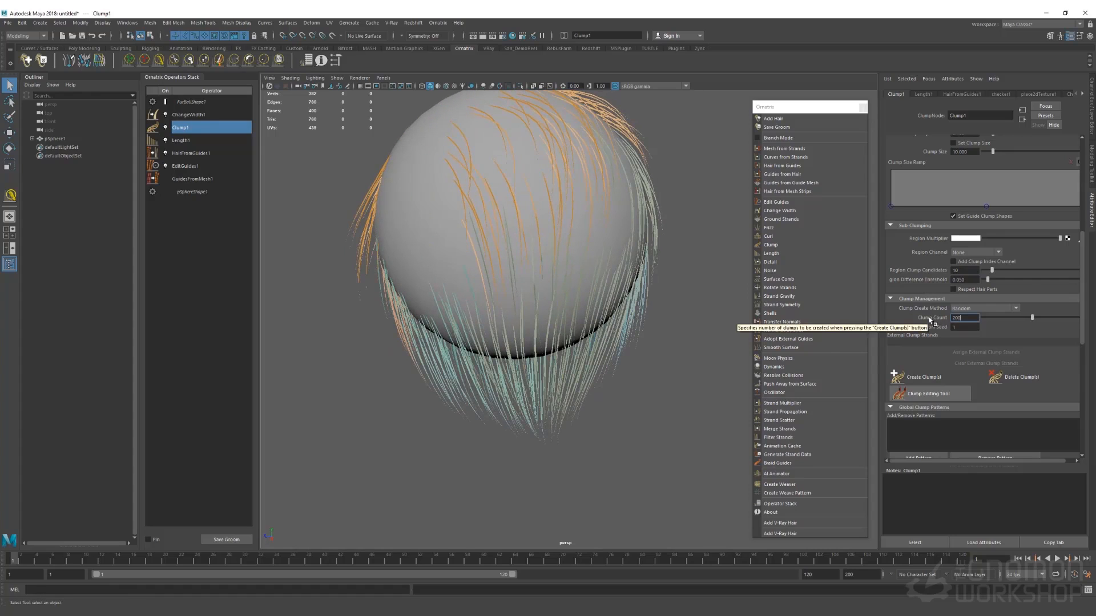
key("Return")
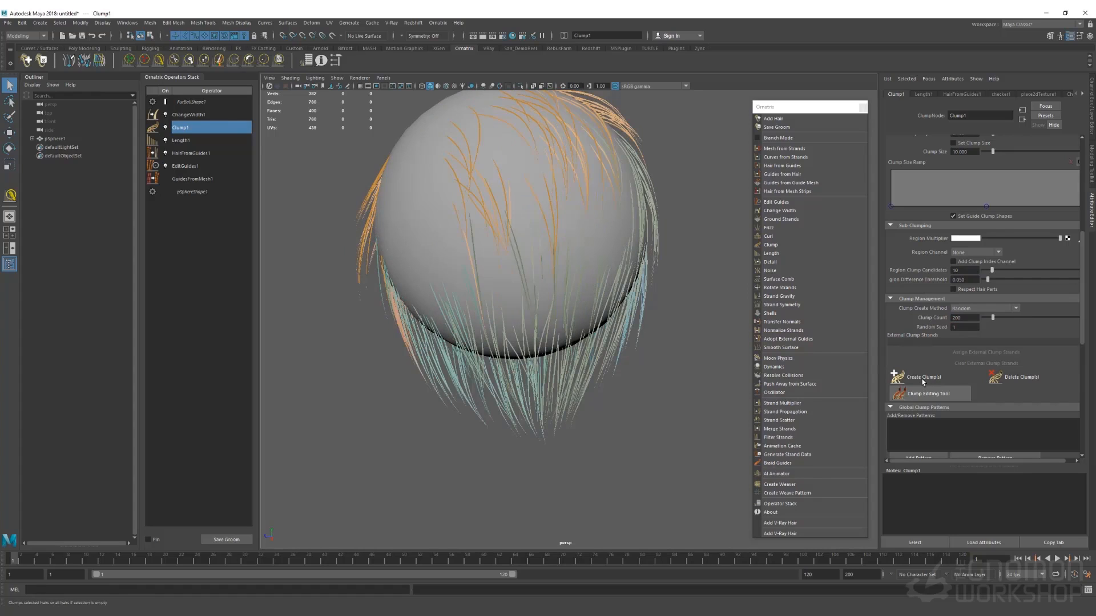
left_click_drag(550, 252, 605, 262, "alt")
left_click_drag(966, 320, 915, 314)
type("400")
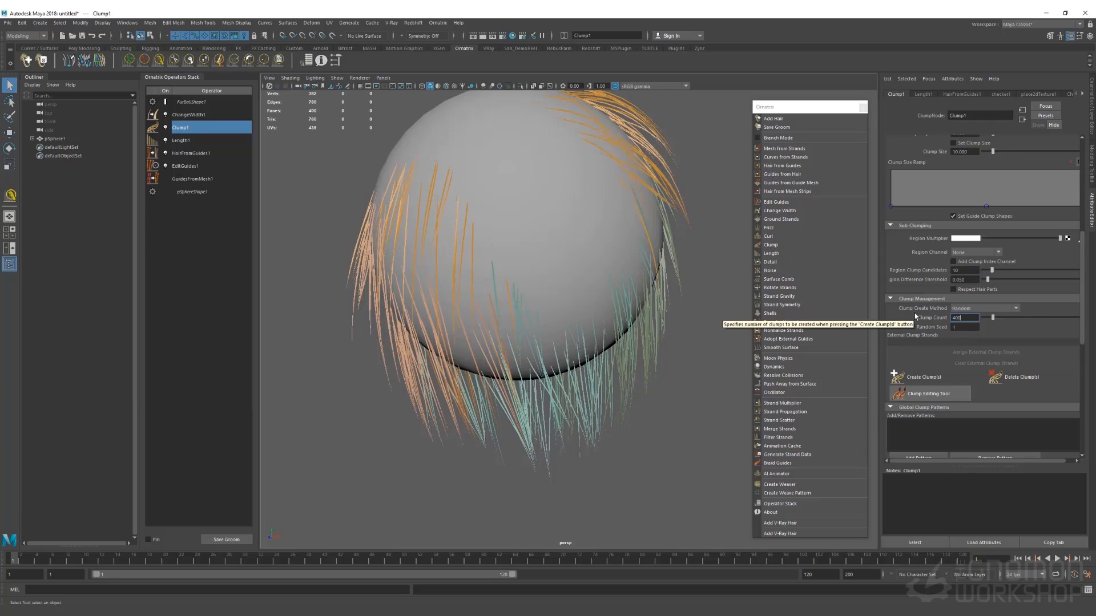
key("Return")
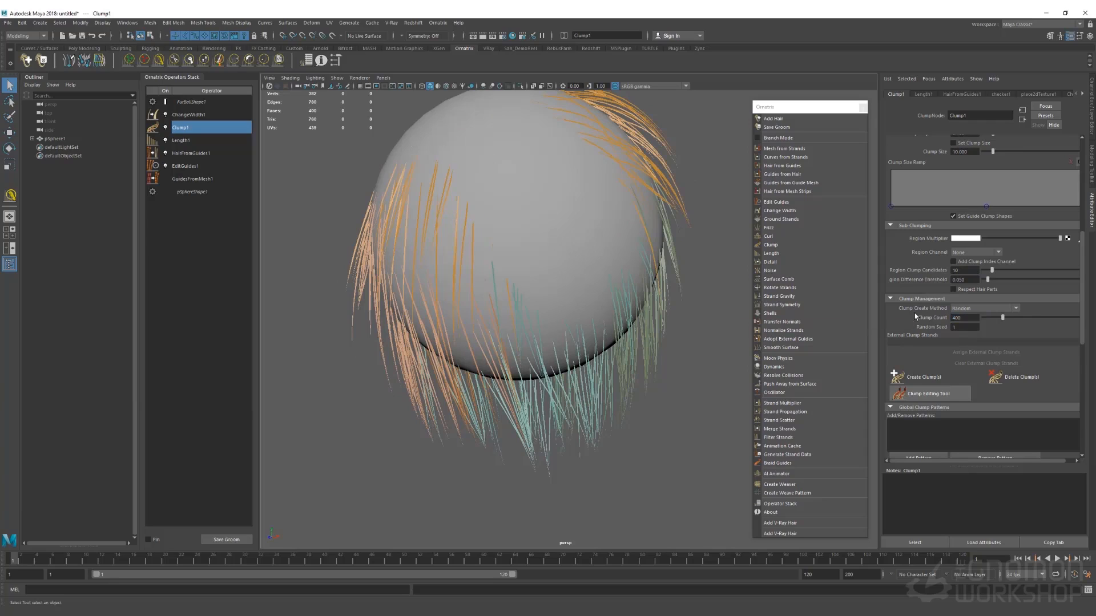
left_click(912, 378)
mouse_move(512, 256)
left_mouse_down("alt")
mouse_move(553, 250)
mouse_move(533, 242)
mouse_move(531, 252)
left_mouse_up("alt")
mouse_move(426, 168)
left_mouse_down("alt")
mouse_move(440, 164)
mouse_move(423, 157)
left_mouse_up("alt")
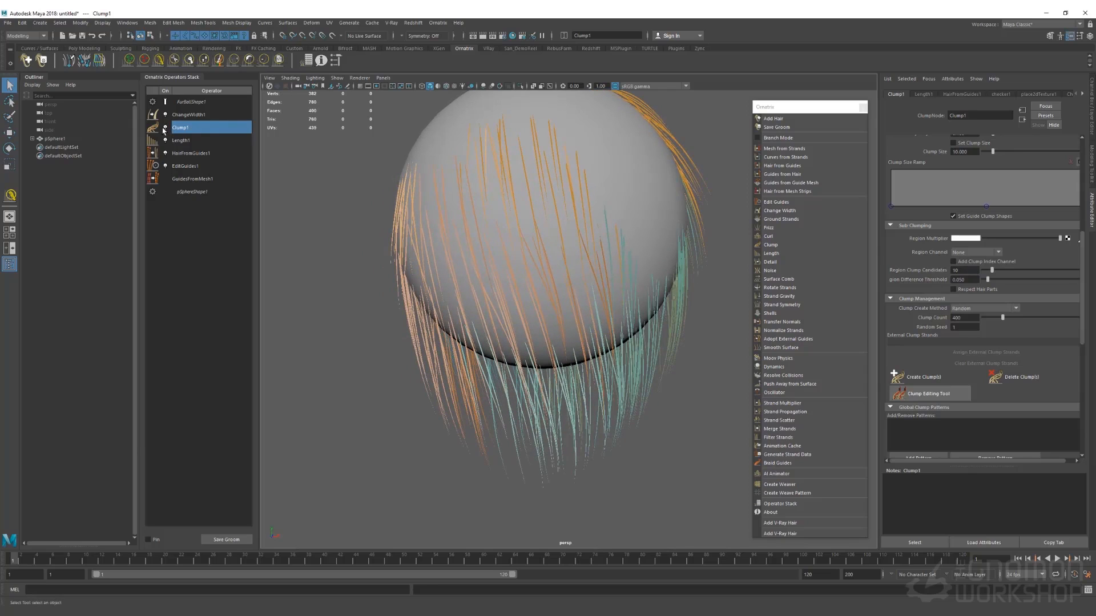
Toggle Clump1 off and on to compare, then raise its flyaway fraction
left_click(166, 128)
left_click(166, 128)
left_click(166, 128)
left_click(165, 127)
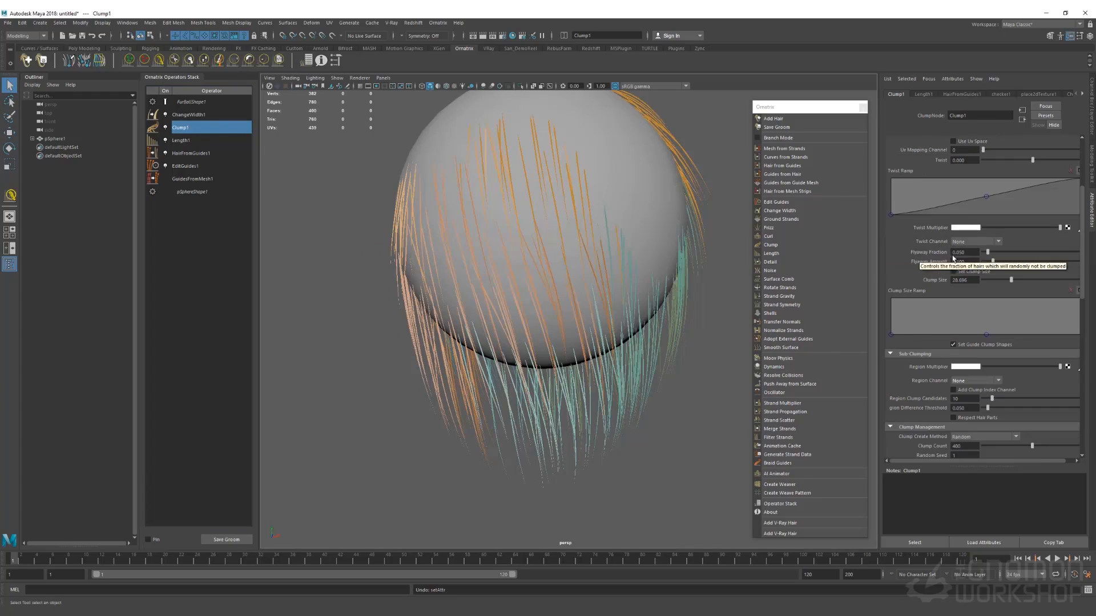
mouse_move(987, 252)
left_mouse_down()
mouse_move(1020, 255)
mouse_move(1005, 251)
left_mouse_up()
scroll(970, 329, "down", 3)
scroll(970, 330, "up", 3)
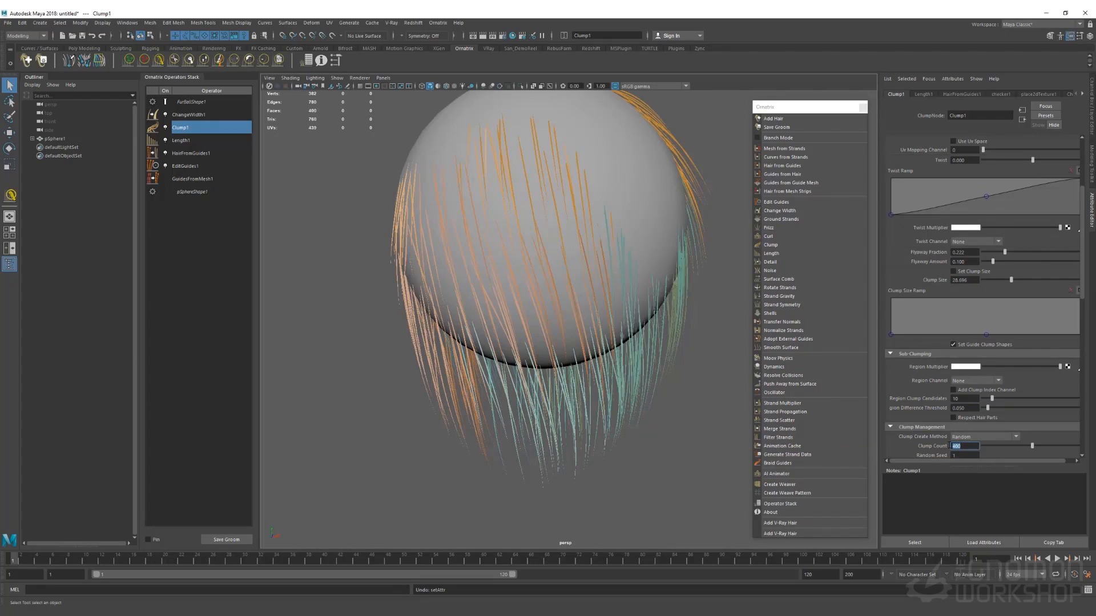
Regenerate the clumps with a clump count of 12
type("1")
key("Return")
scroll(948, 444, "down", 4)
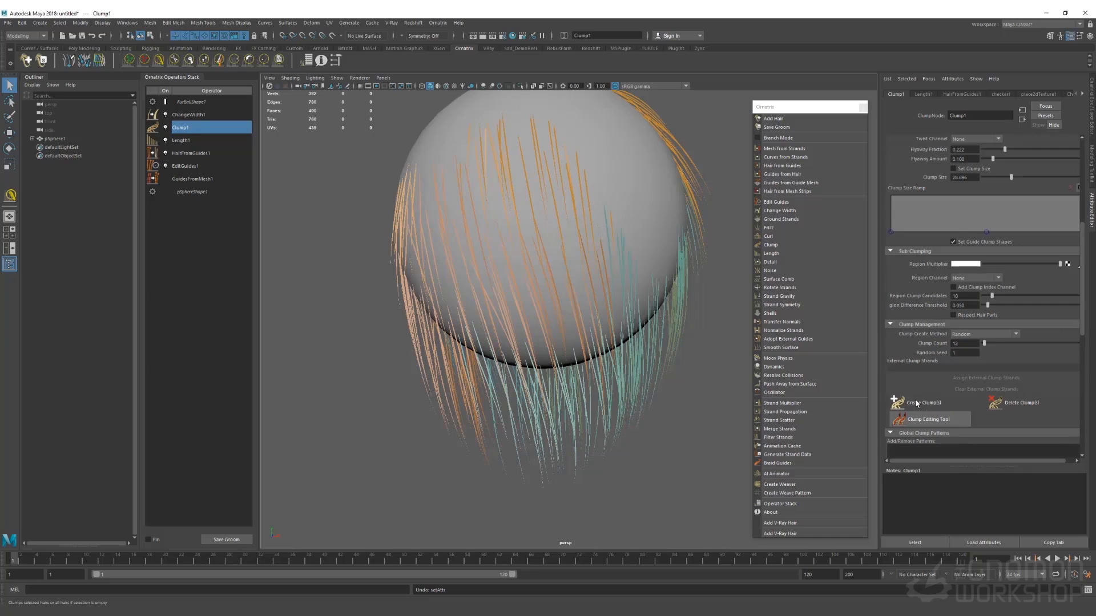
left_click(916, 402)
Raise the flyaway amount, ease it back, and lower the flyaway fraction to about 0.345
scroll(978, 275, "up", 3)
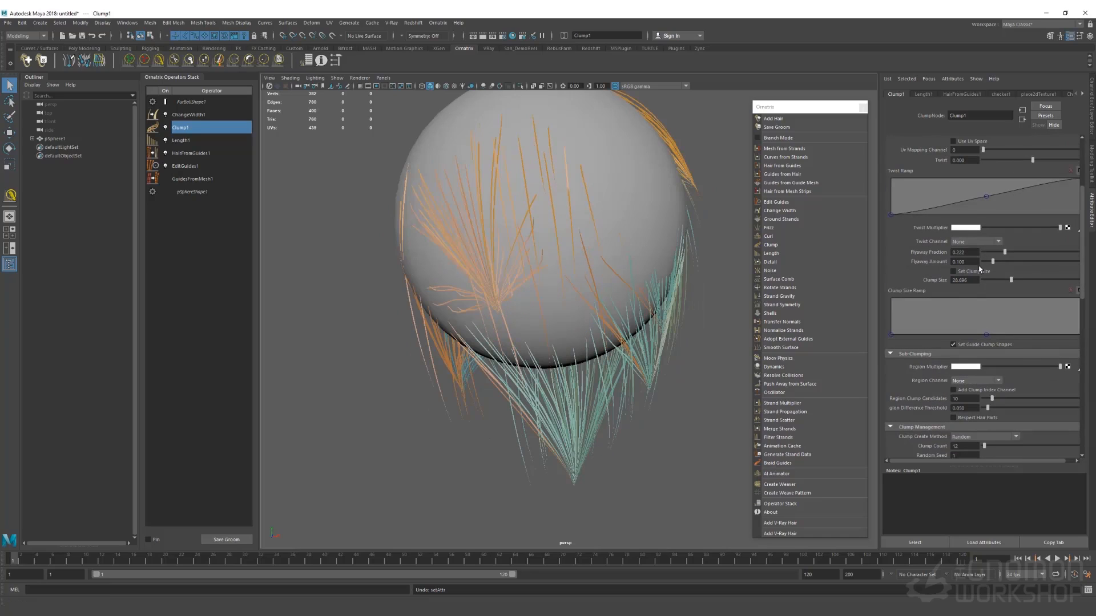
left_click_drag(993, 261, 1094, 280)
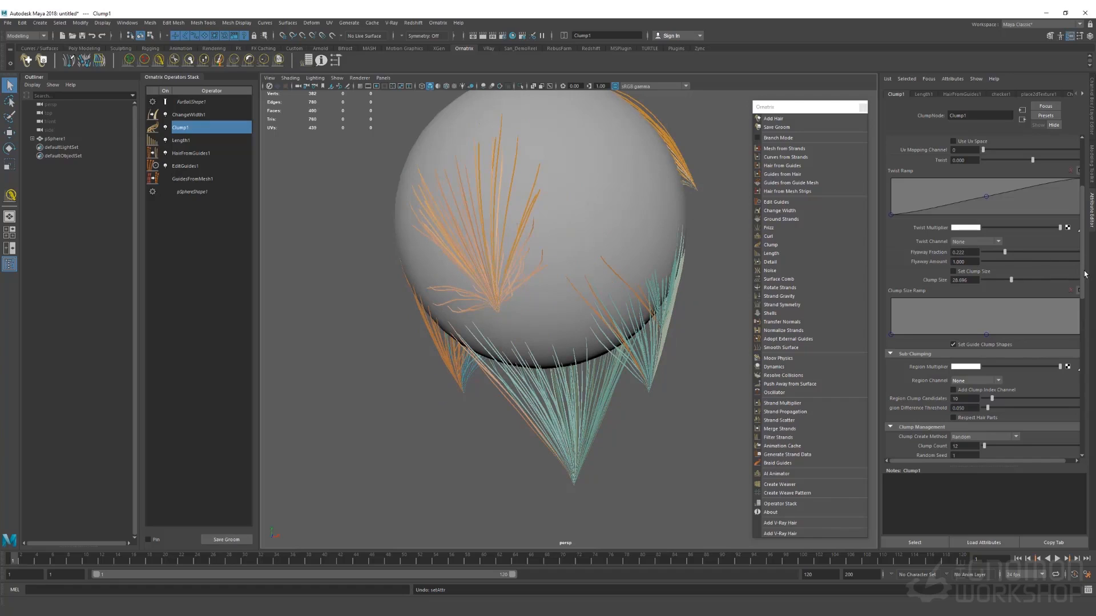
left_click_drag(1086, 274, 1036, 274)
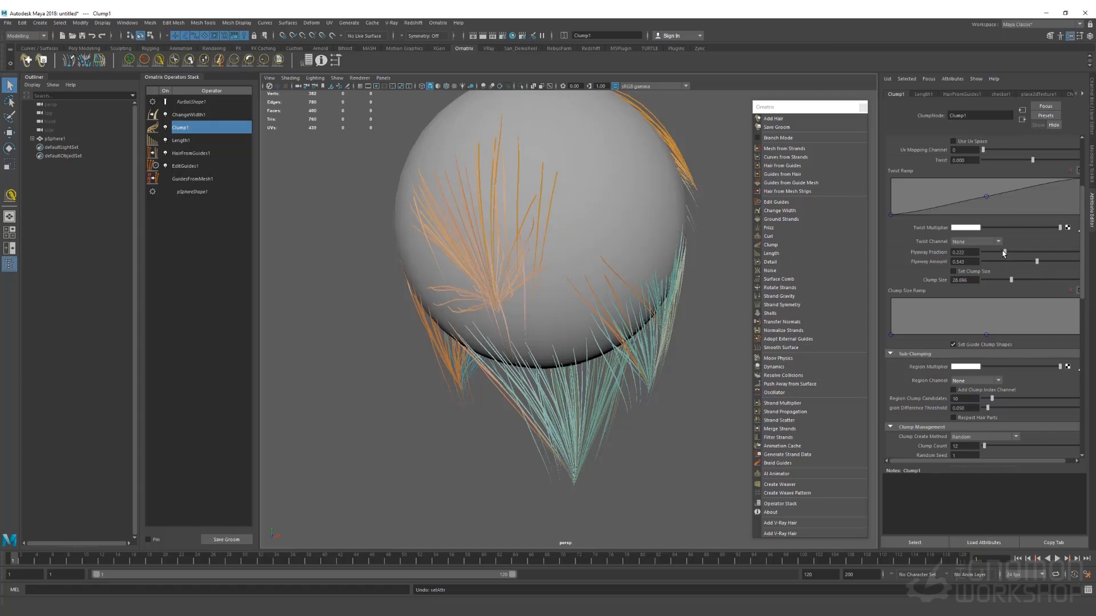
left_click_drag(1005, 252, 1030, 261)
Rebuild the clumps with a clump count of 300 and inspect the result
scroll(970, 274, "down", 5)
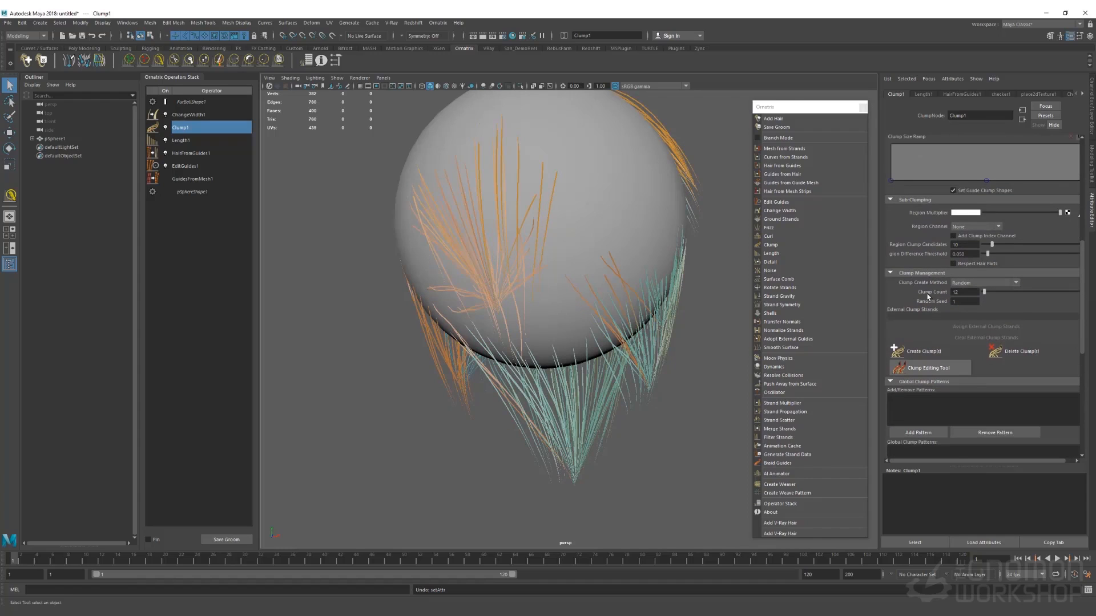
left_click(962, 292)
type("300")
key("Return")
left_click(916, 351)
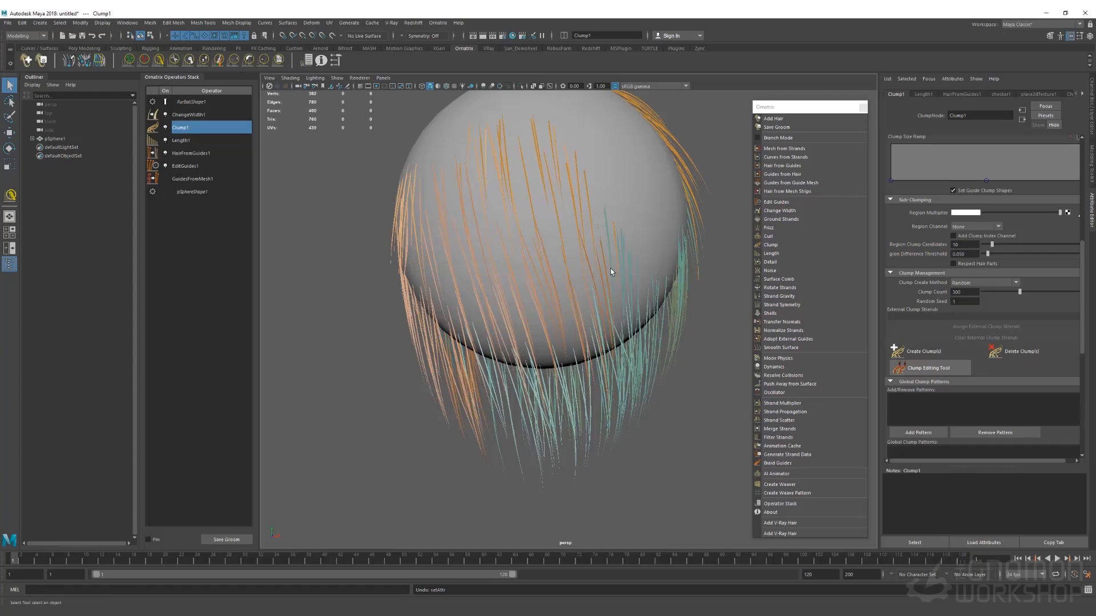
left_click_drag(593, 307, 556, 319, "alt")
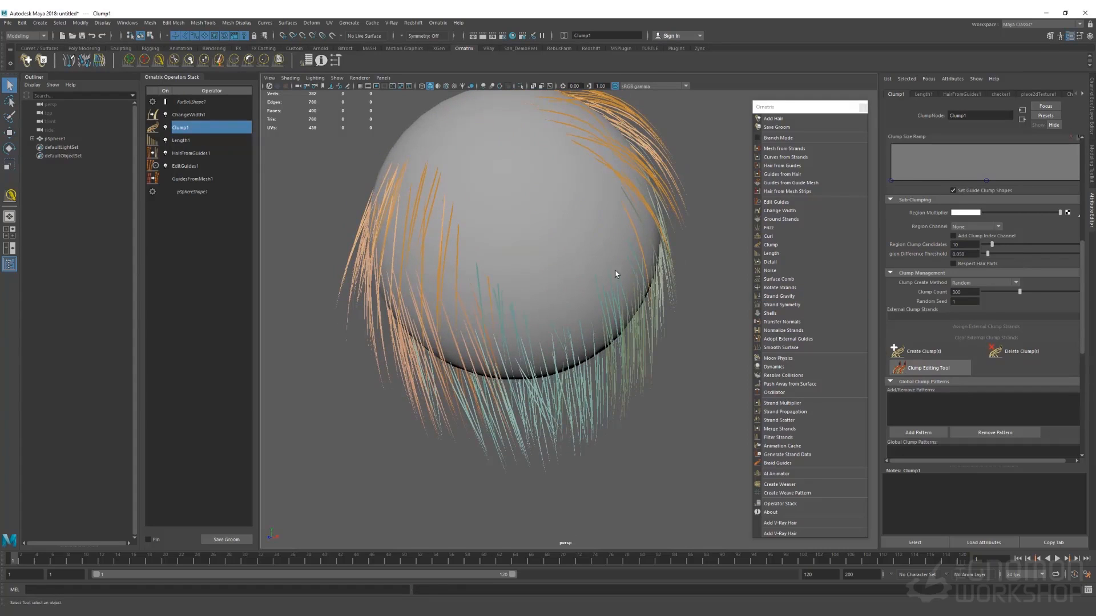
Add a Curl operator with a helix wave form and a smaller magnitude of 0.633
left_click(769, 236)
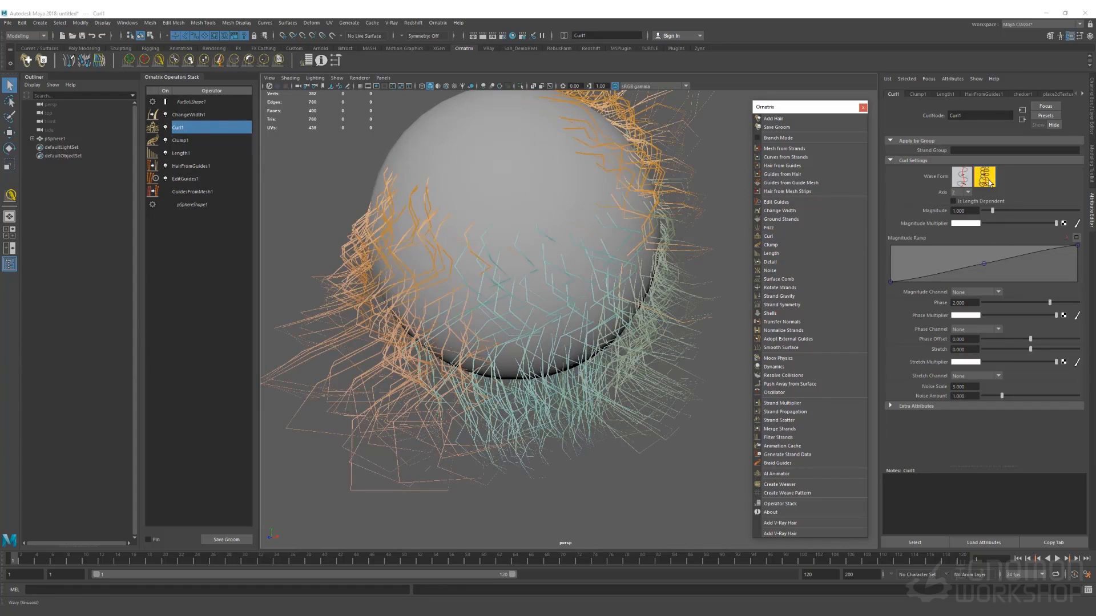
left_click(965, 178)
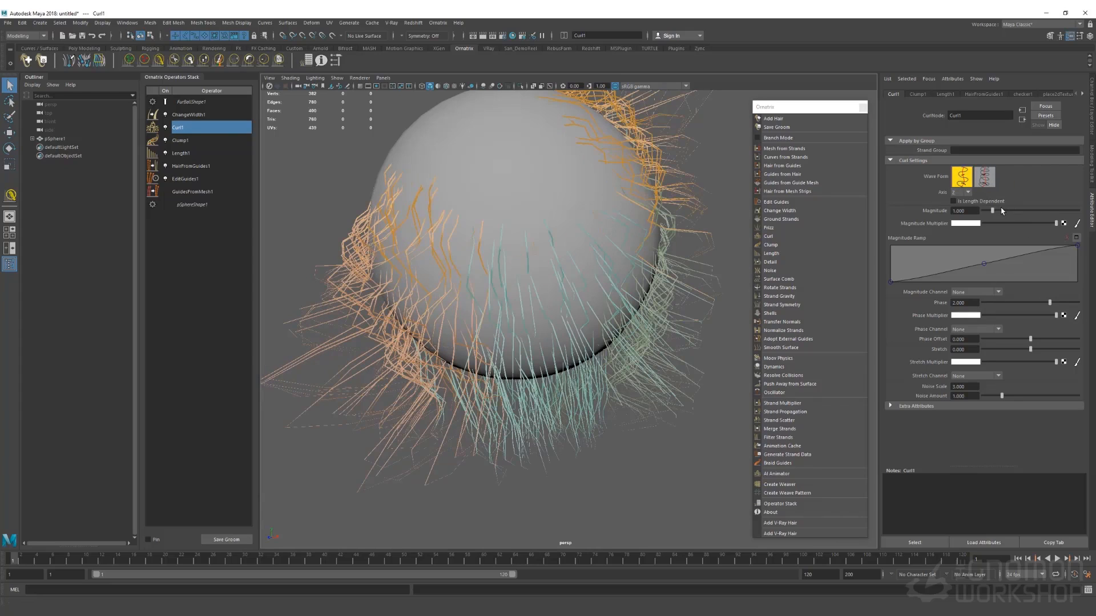
left_click_drag(994, 212, 985, 213)
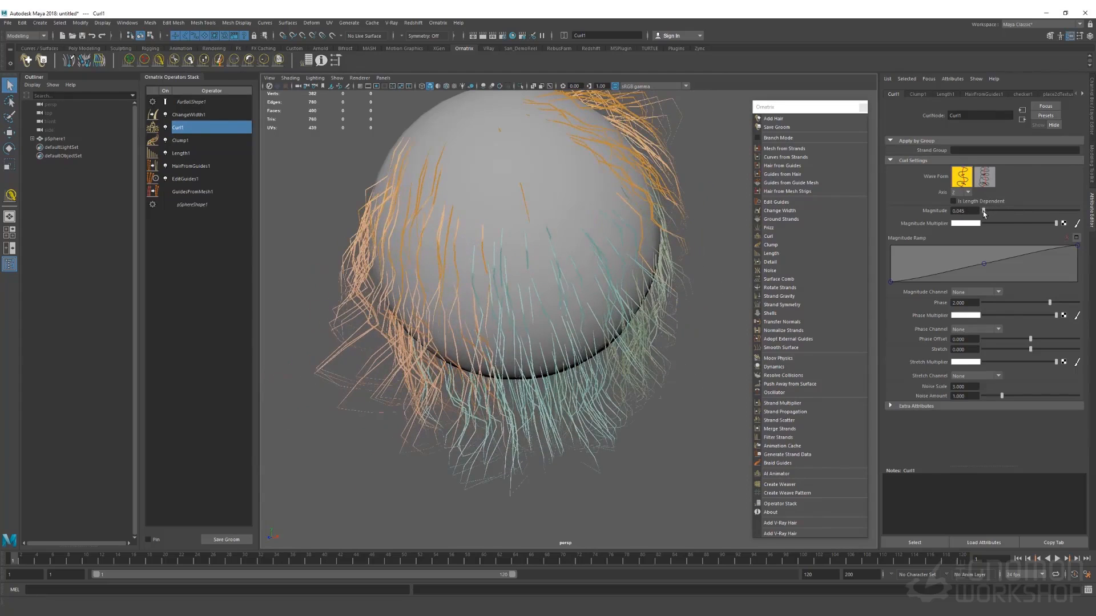
Pull the Magnitude Ramp down toward the tips and reduce the curl noise amount
left_click(1077, 246)
left_click_drag(1078, 247, 1083, 274)
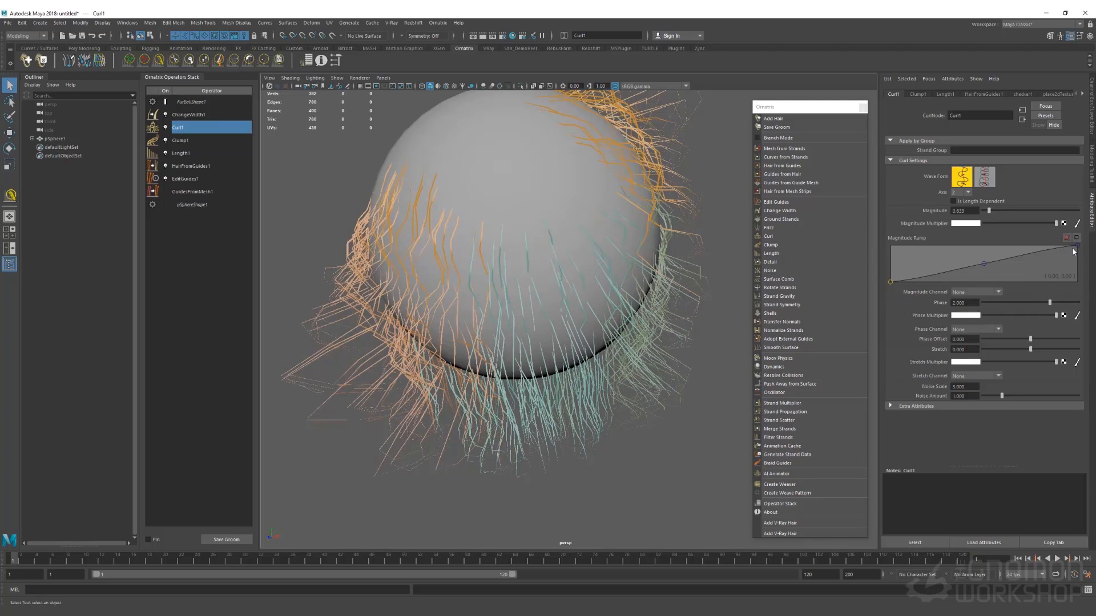
left_click_drag(1075, 248, 1083, 276)
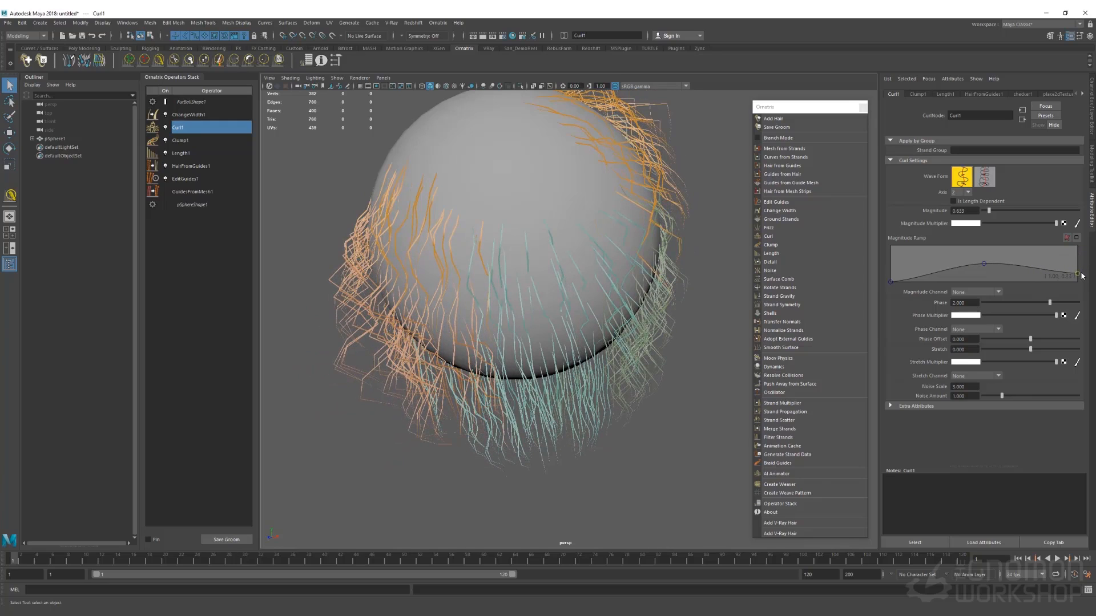
left_click_drag(986, 266, 980, 271)
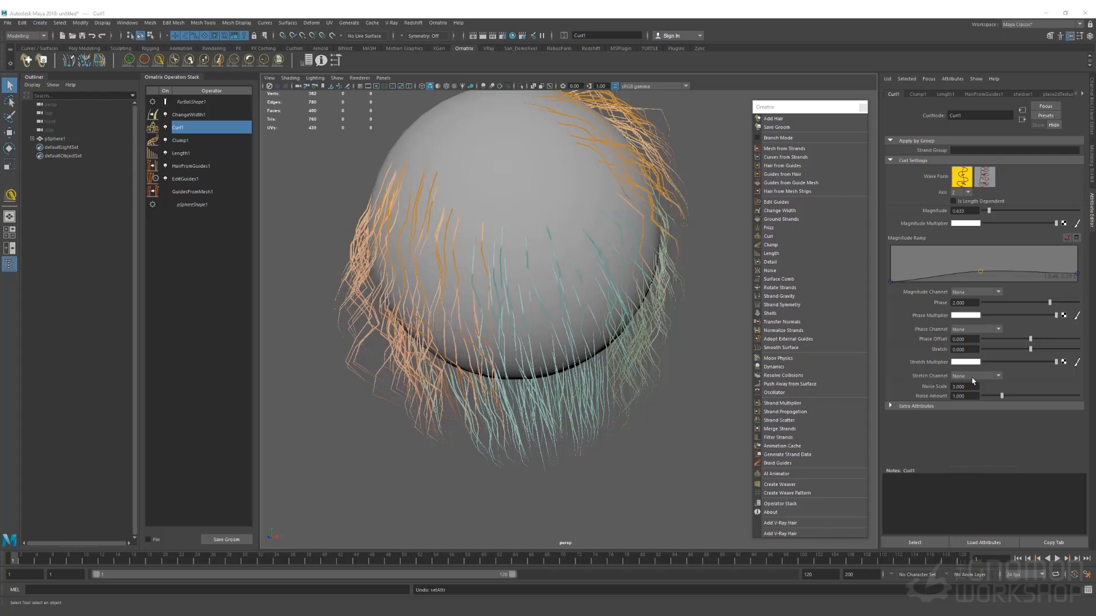
mouse_move(1000, 396)
left_mouse_down()
mouse_move(989, 396)
mouse_move(999, 397)
left_mouse_up()
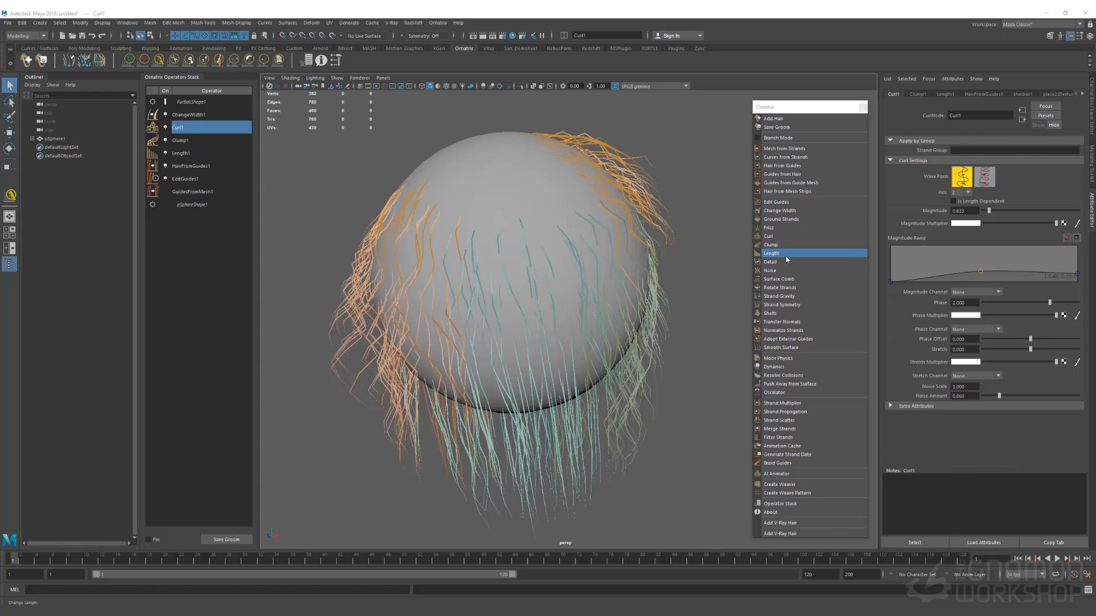
Add Frizz at amount 0.787, weaker toward tips, outlier fraction 0.281 and outlier amount 13.122
left_click(770, 228)
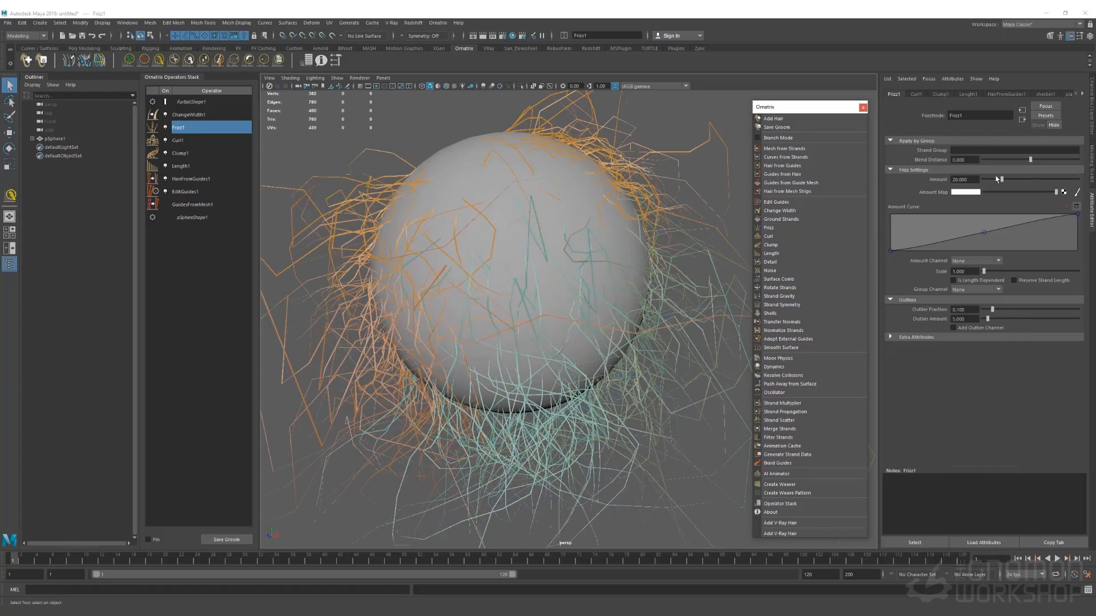
left_click_drag(1001, 180, 990, 181)
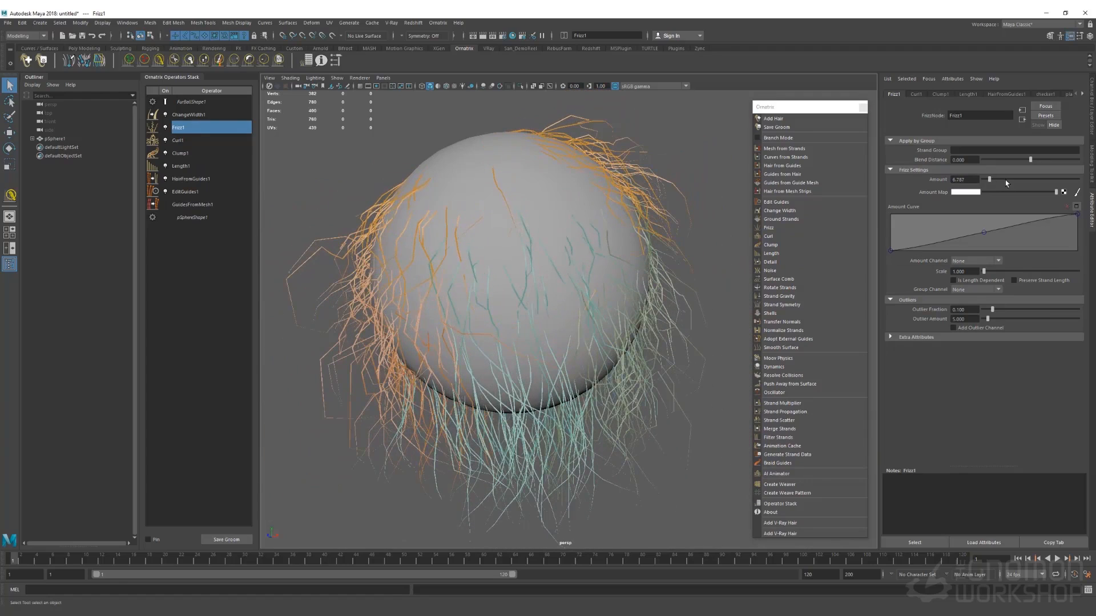
left_click_drag(1077, 215, 1079, 239)
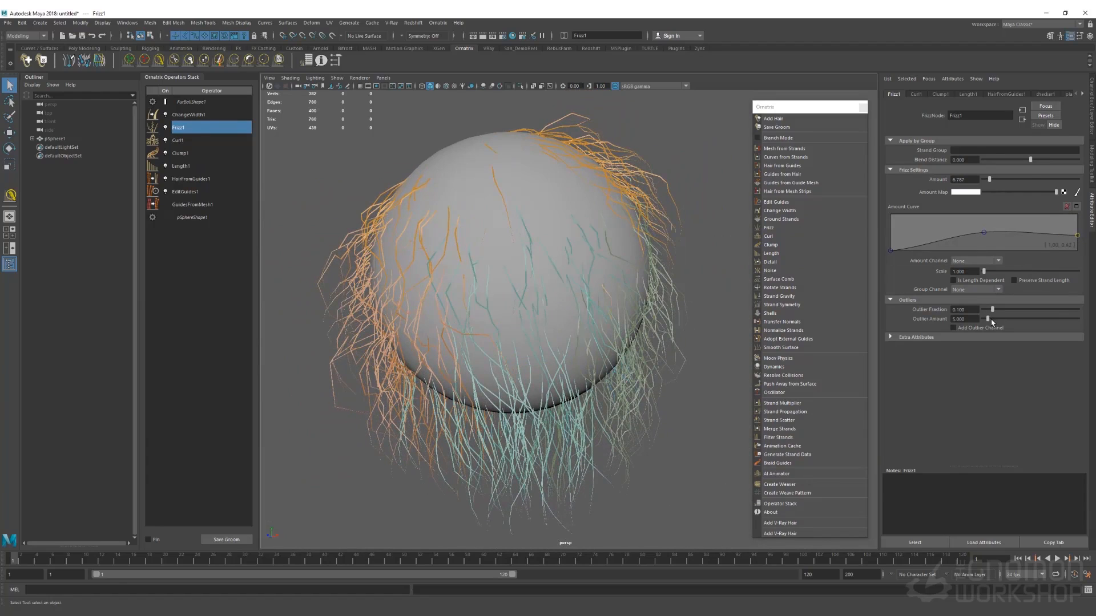
mouse_move(989, 319)
left_mouse_down()
mouse_move(984, 328)
mouse_move(996, 312)
mouse_move(1010, 318)
mouse_move(995, 323)
left_mouse_up()
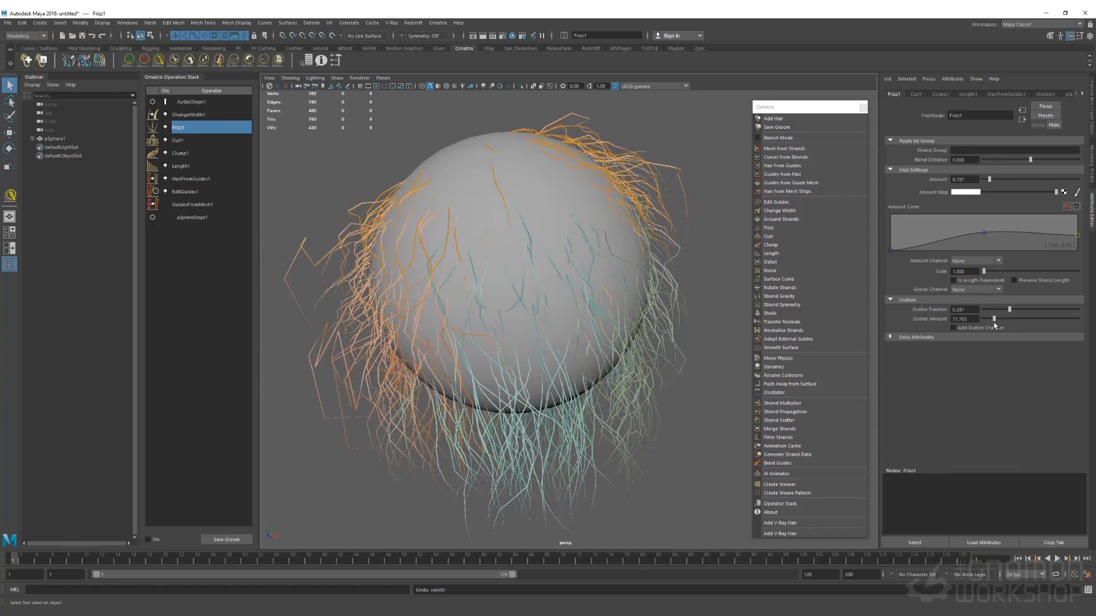
scroll(655, 210, "up", 5)
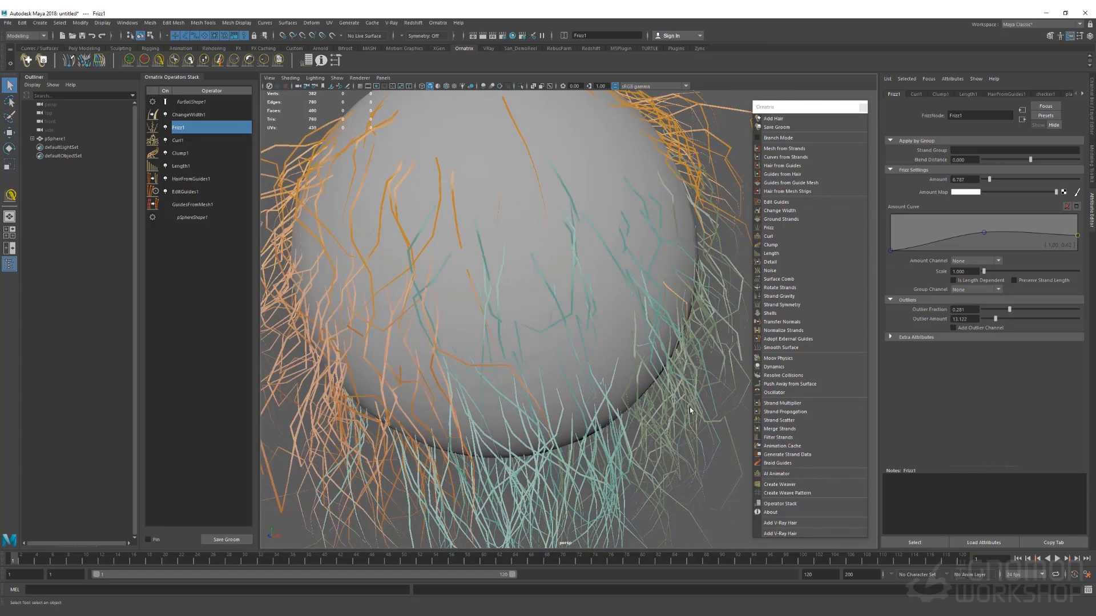
Add Push Away from Surface (distance 0.100, smoothing 0.400) with the sphere as collision mesh
left_click(791, 384)
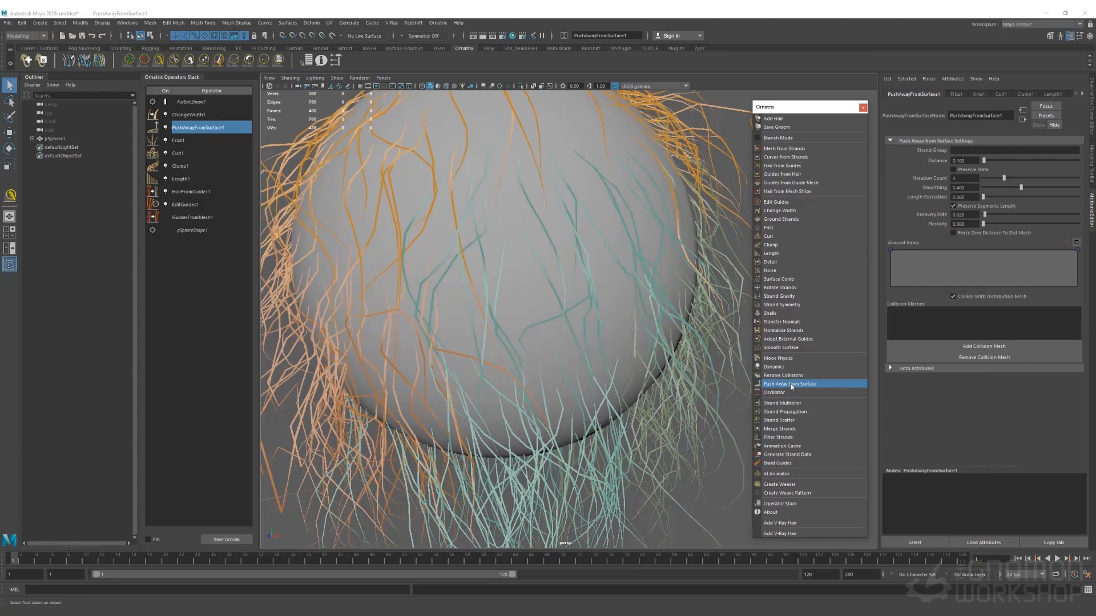
scroll(586, 231, "down", 3)
left_click(980, 347)
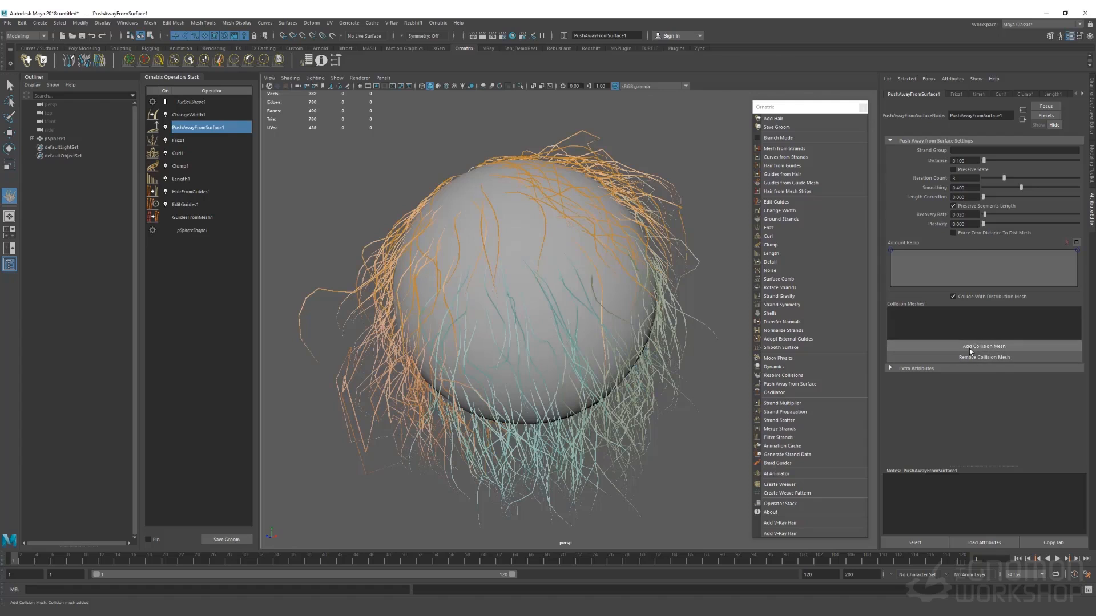
left_click_drag(644, 218, 655, 204, "alt")
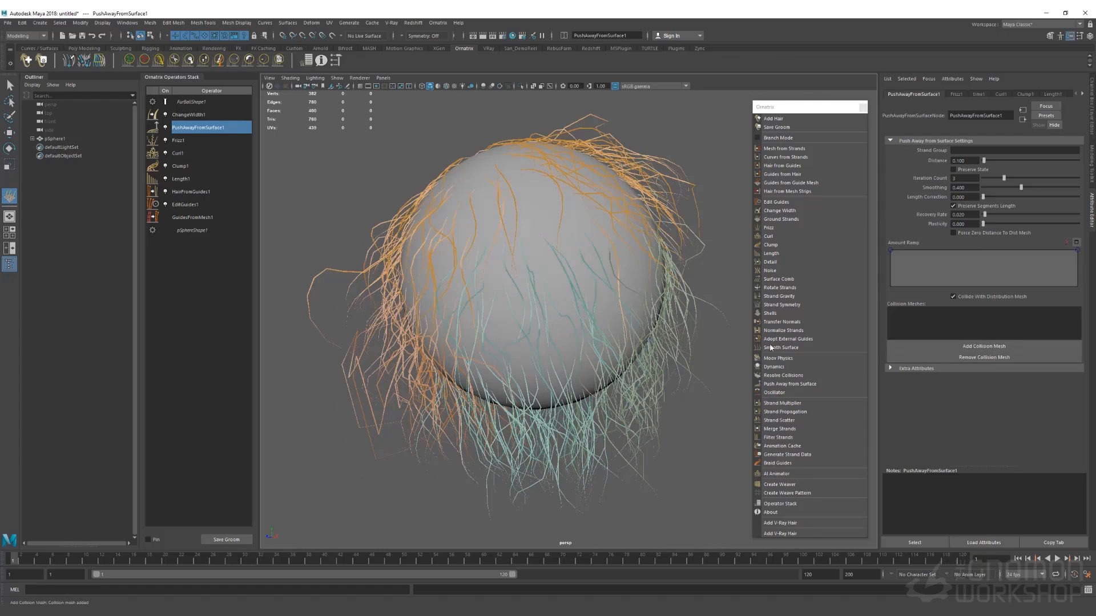
Add a Detail operator and compare its point counts with the guides-from-mesh point count
left_click(775, 264)
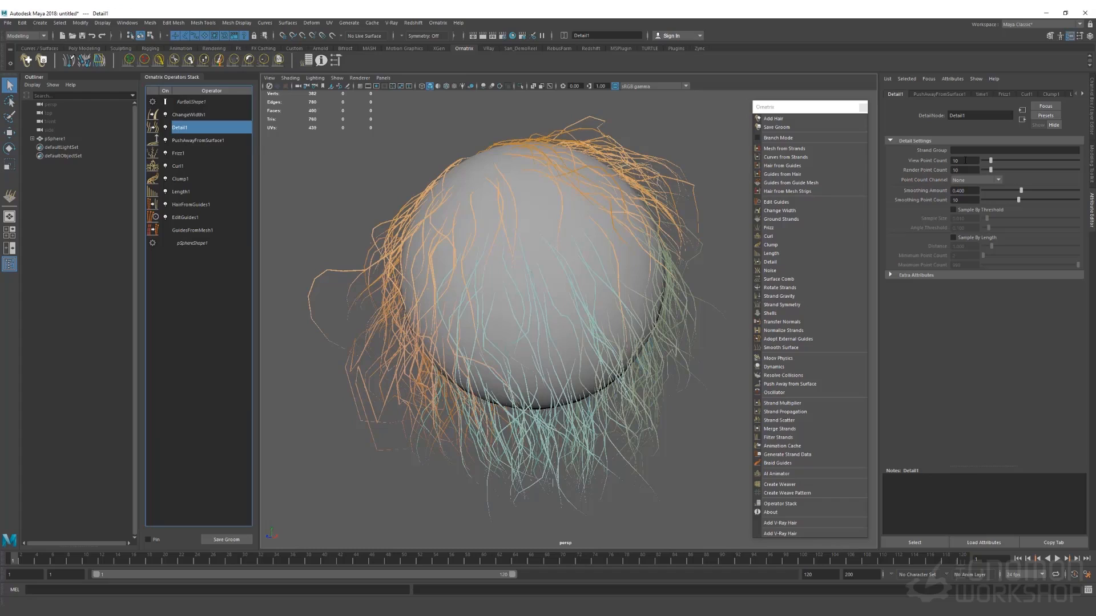
double_click(965, 160)
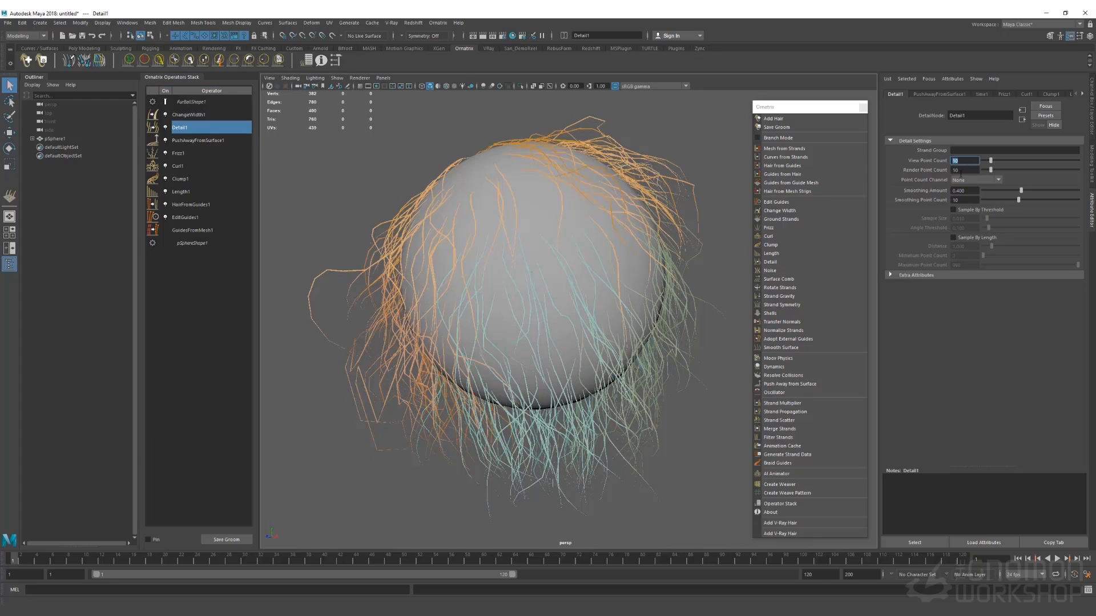
double_click(962, 170)
double_click(966, 162)
left_click(198, 232)
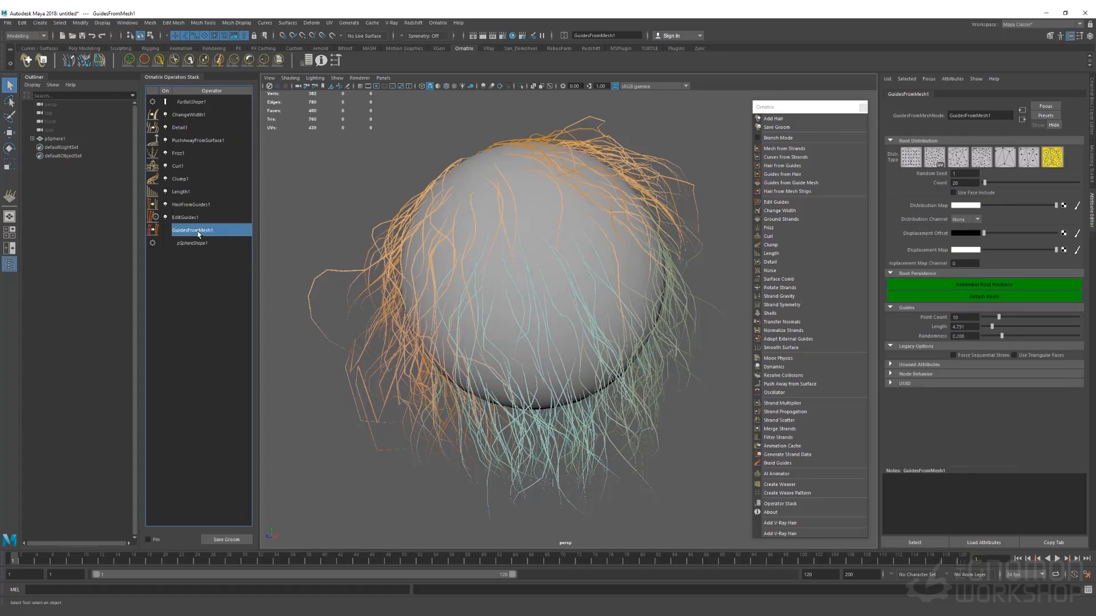
left_click(963, 317)
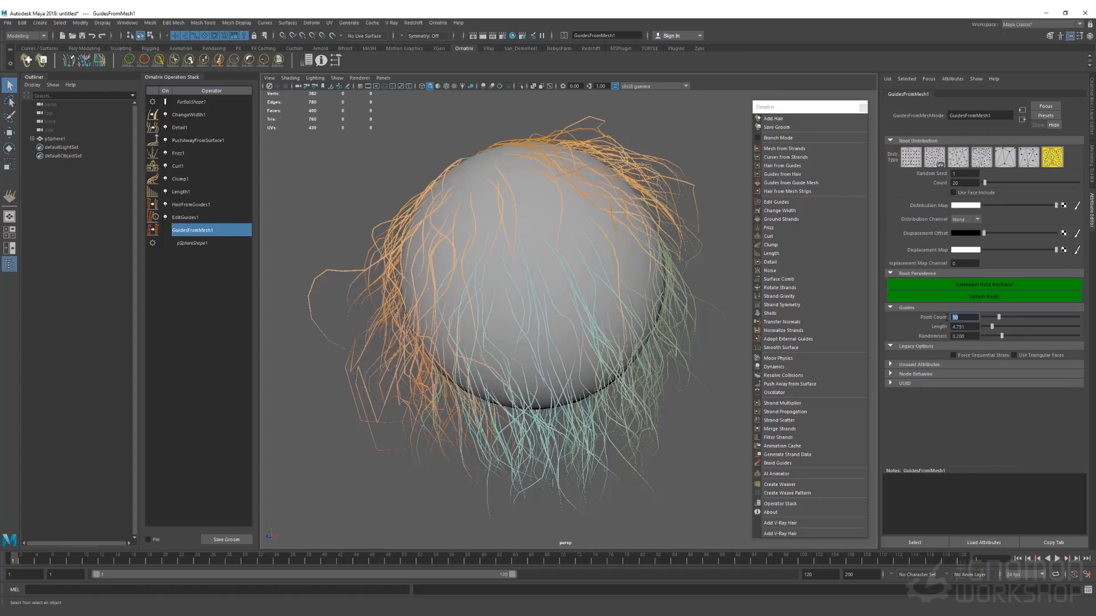
left_click(183, 129)
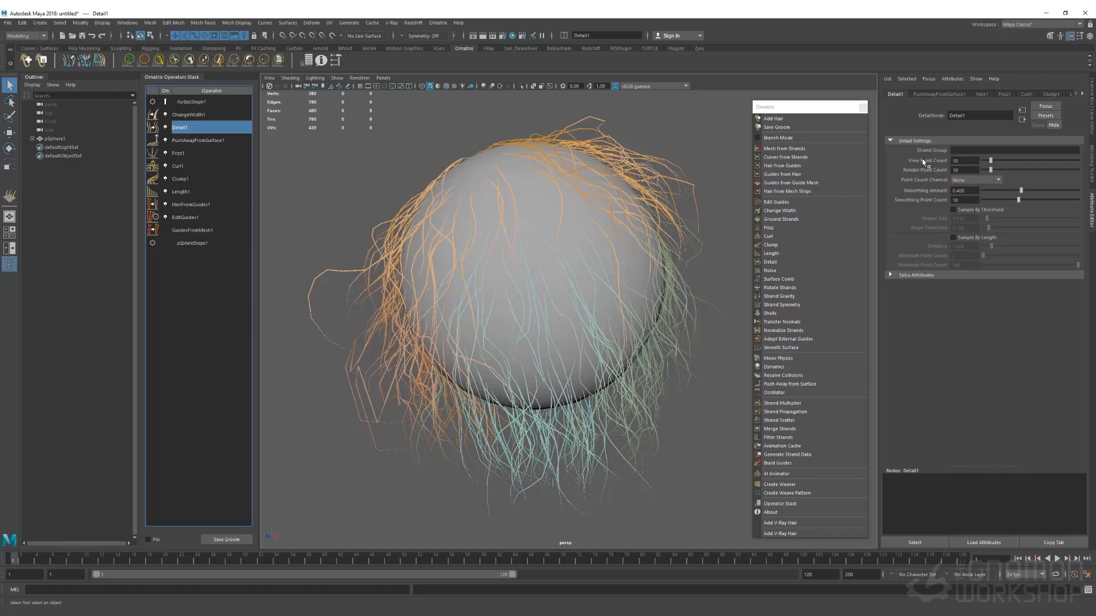
Set view and render point counts to 70, then try a higher smoothing amount and undo it
double_click(953, 160)
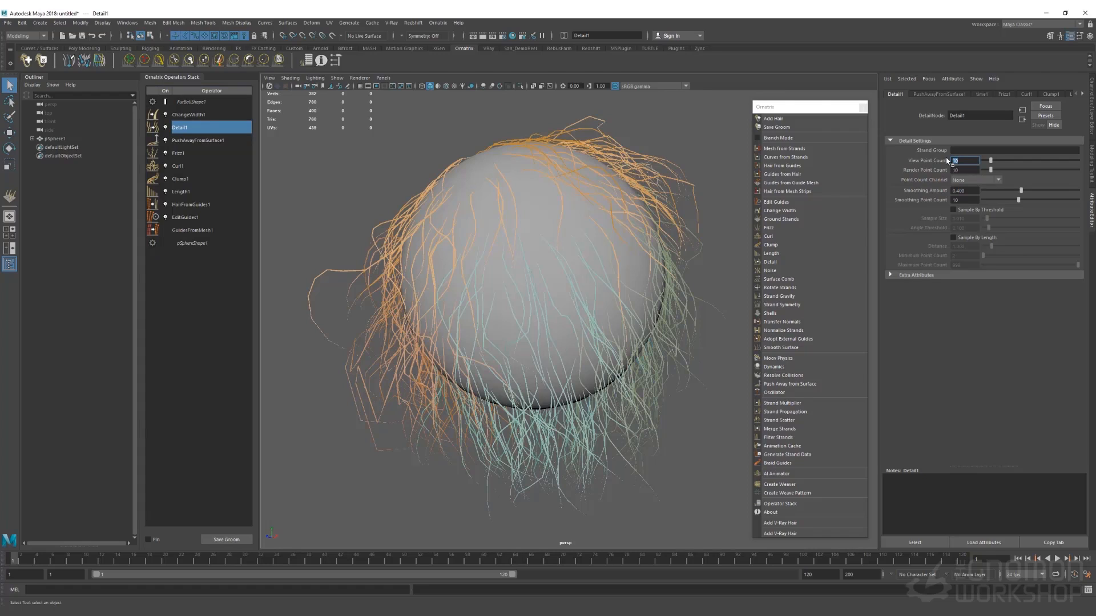
type("5")
key("Return")
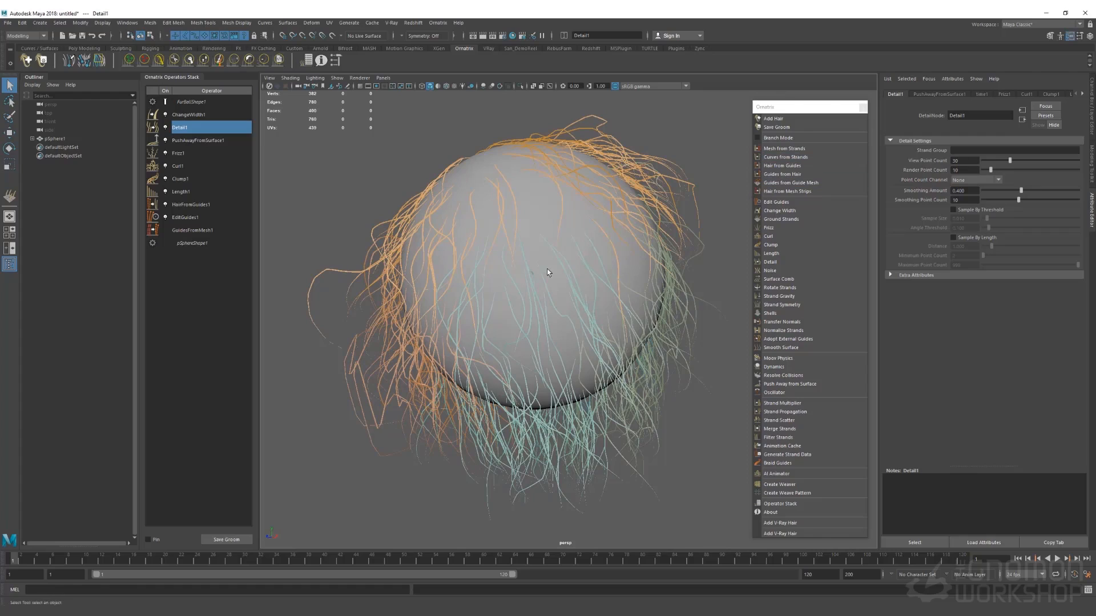
left_click(956, 170)
type("30")
key("Return")
double_click(966, 167)
type("70")
key("Return")
double_click(961, 160)
type("7")
key("Return")
left_click_drag(1021, 190, 1042, 194)
key("ctrl+z")
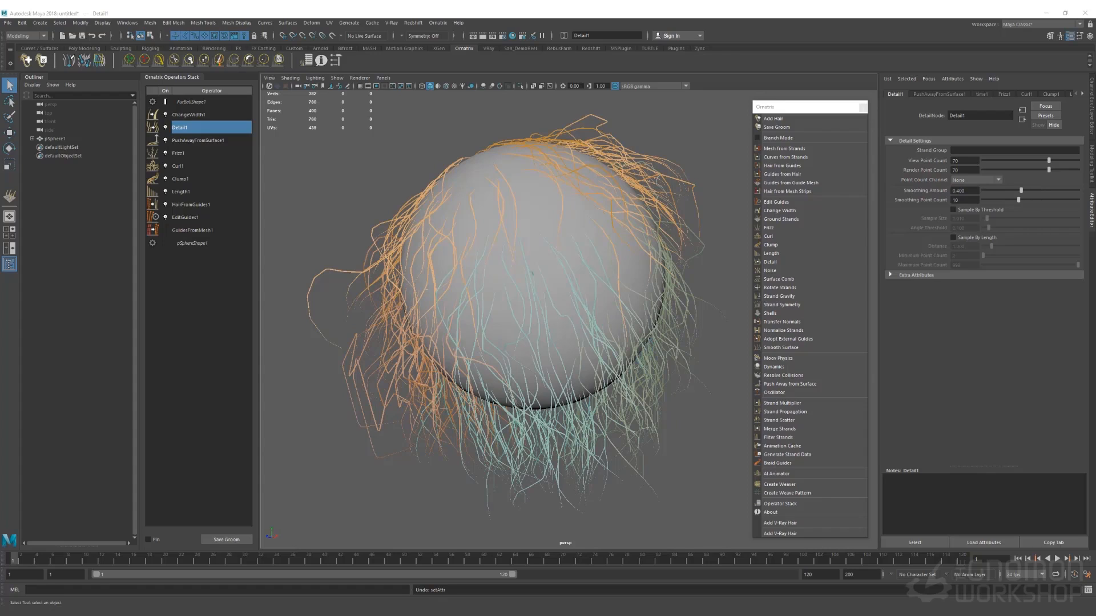